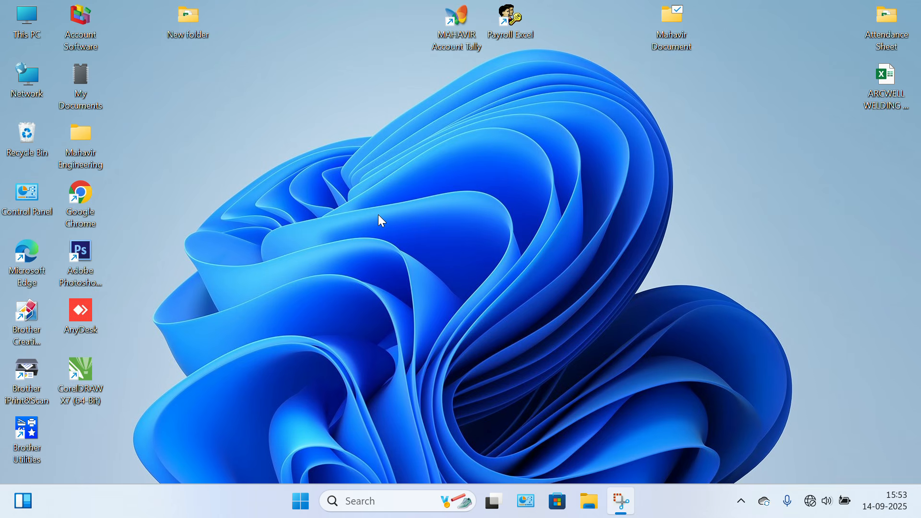
# Open the DB Access database from the desktop's New folder, view its TblDatabase table and close the database.
pyautogui.doubleClick(180, 33)
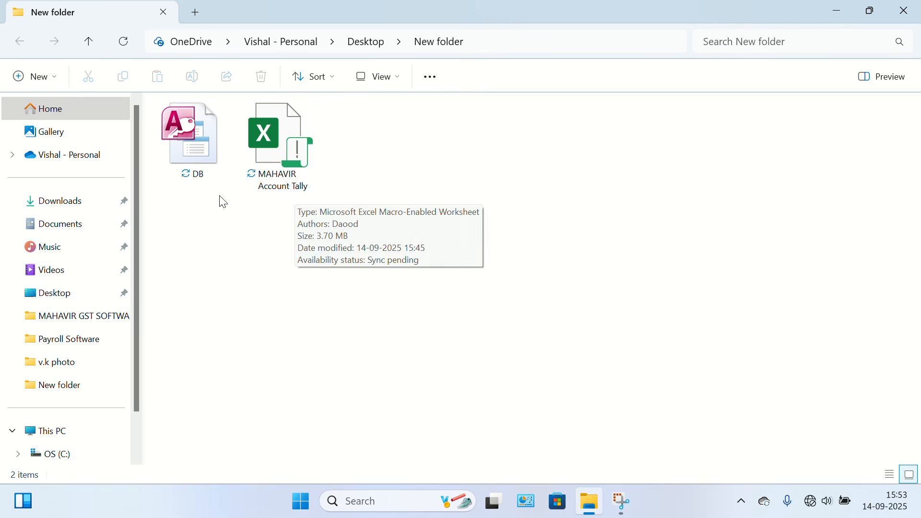
pyautogui.moveTo(199, 157)
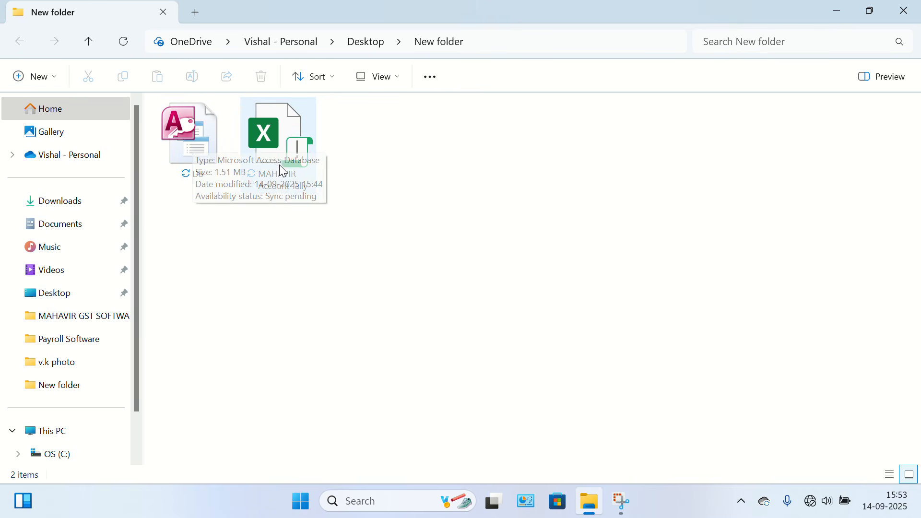
pyautogui.moveTo(296, 145)
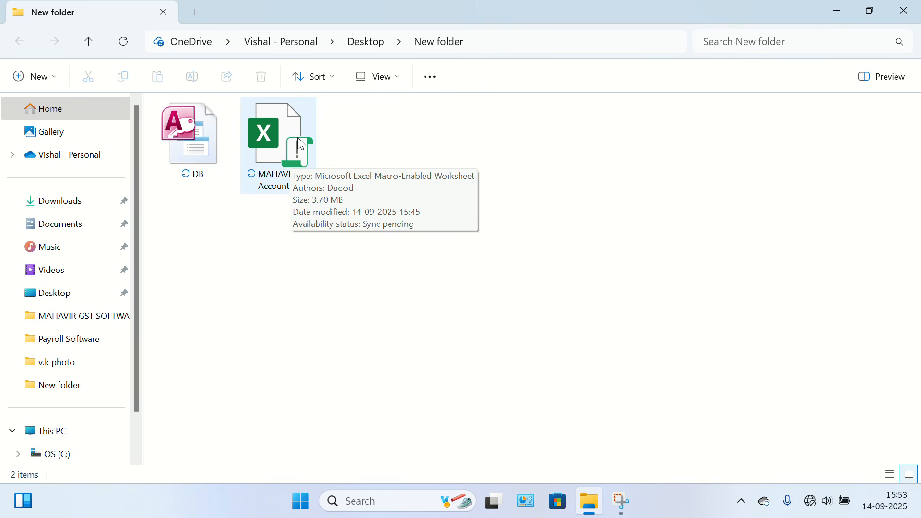
pyautogui.doubleClick(201, 157)
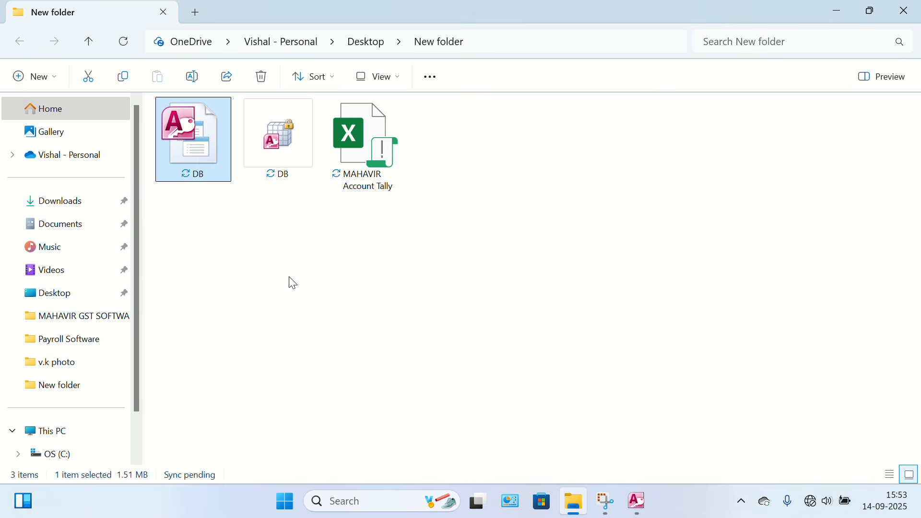
pyautogui.click(290, 281)
pyautogui.click(214, 156)
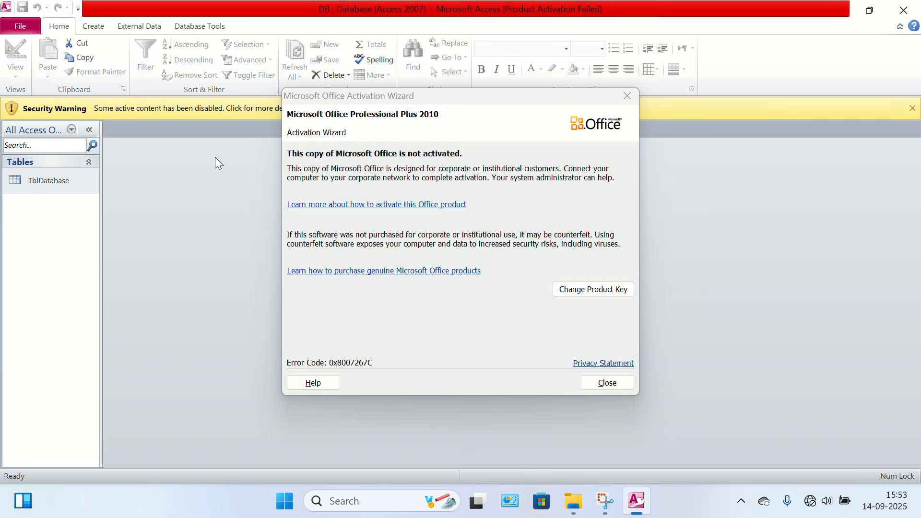
pyautogui.click(627, 96)
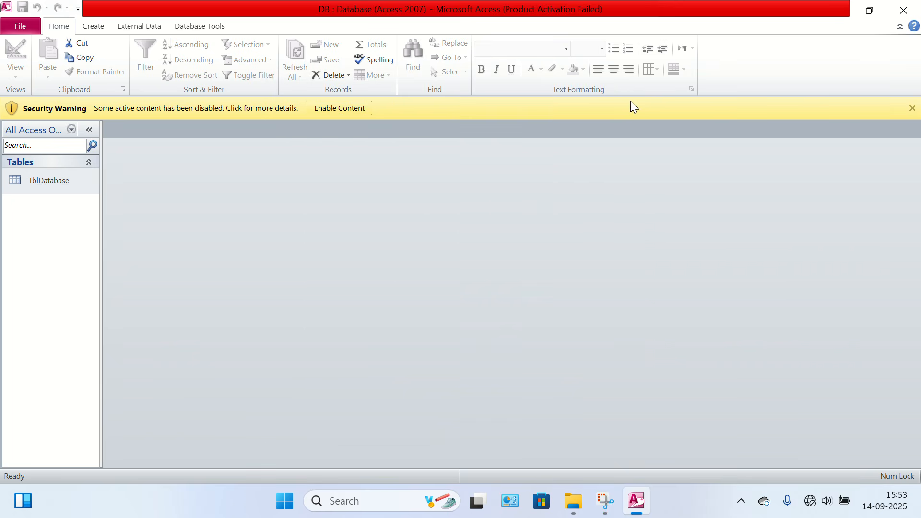
pyautogui.doubleClick(67, 182)
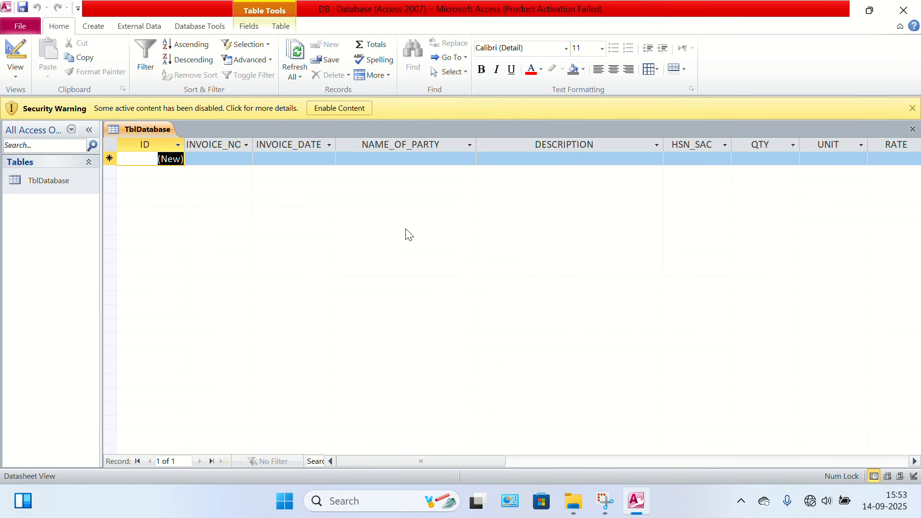
pyautogui.click(899, 10)
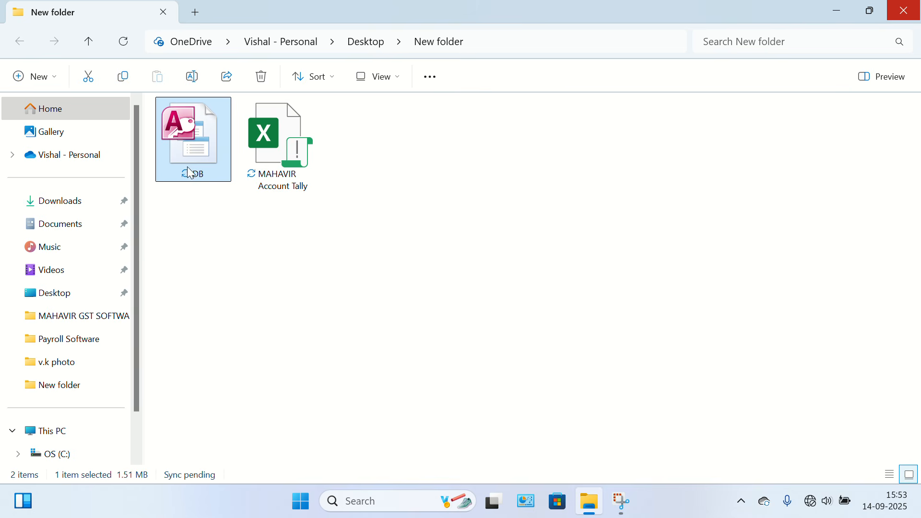
# Open the MAHAVIR Account Tally workbook from New folder and show the Master options of its Home list.
pyautogui.doubleClick(301, 153)
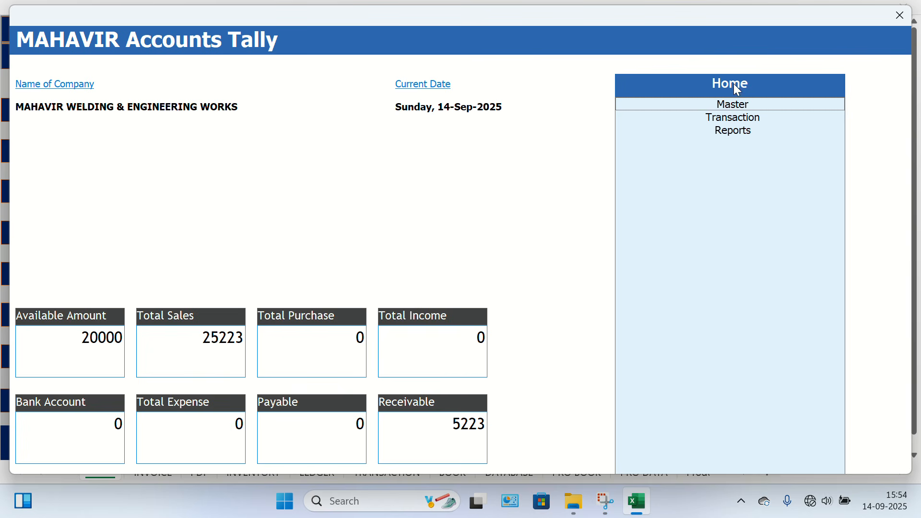
pyautogui.press('Down')
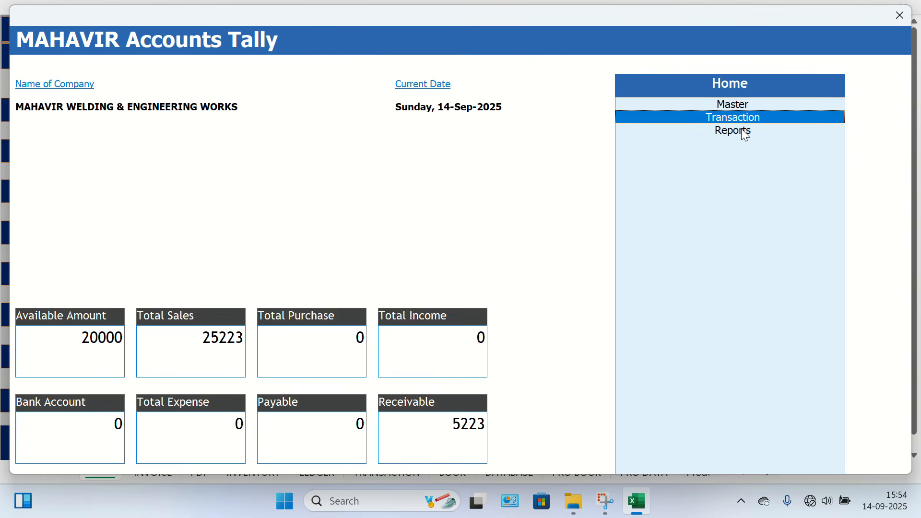
pyautogui.press('Up')
pyautogui.press('Down')
pyautogui.press('Down')
pyautogui.press('Up')
pyautogui.press('Up')
pyautogui.press('Down')
pyautogui.press('Down')
pyautogui.press('Up')
pyautogui.press('Up')
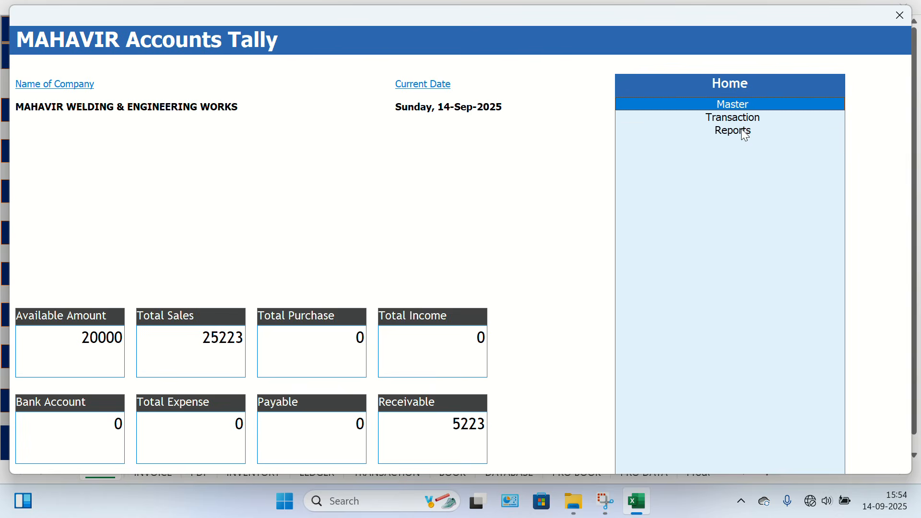
pyautogui.press('Return')
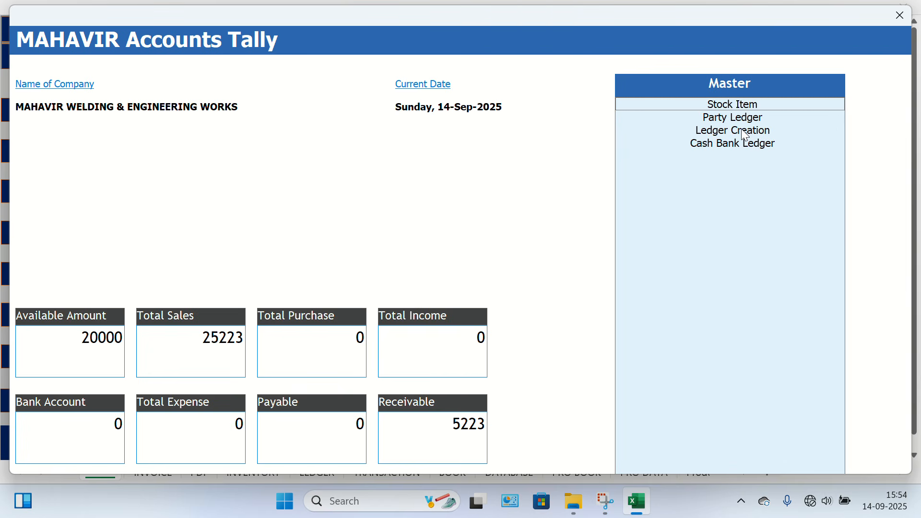
# View the options under Transaction and Reports in the accounts form's Home list.
pyautogui.press('Escape')
pyautogui.press('Down')
pyautogui.press('Return')
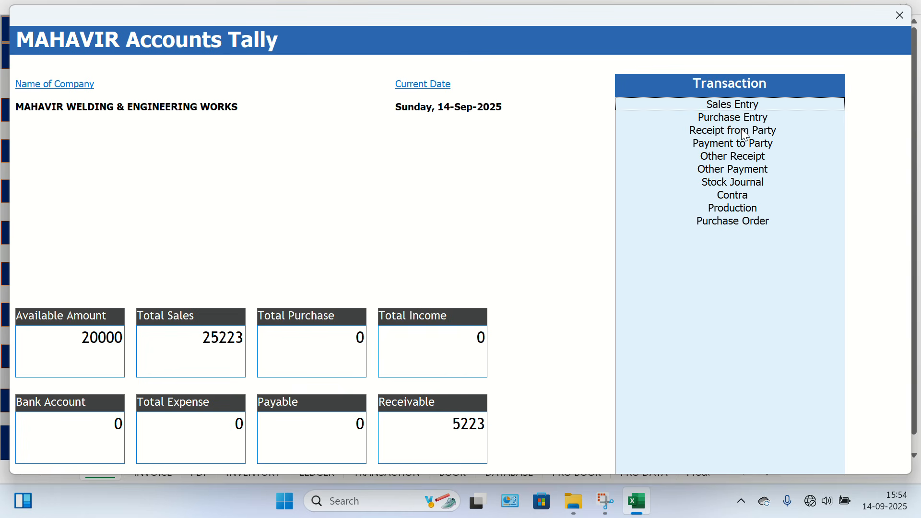
pyautogui.press('Escape')
pyautogui.press('Down')
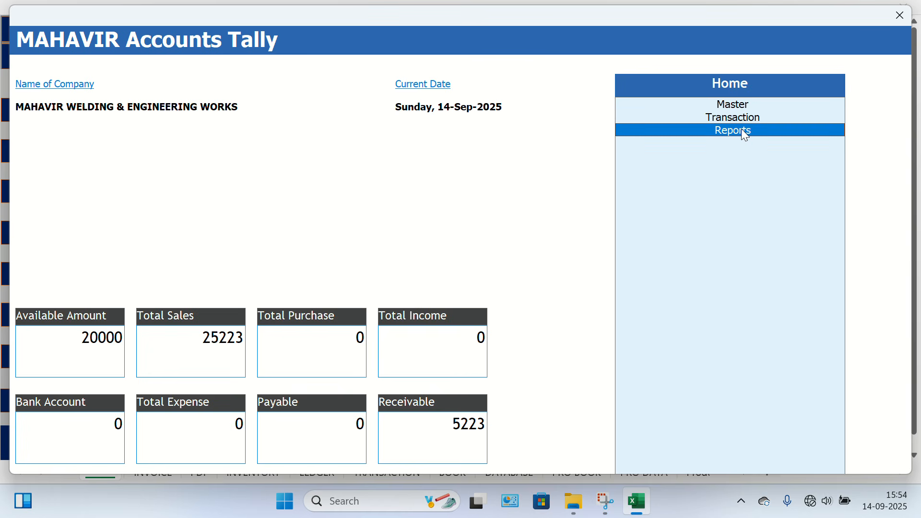
pyautogui.press('Return')
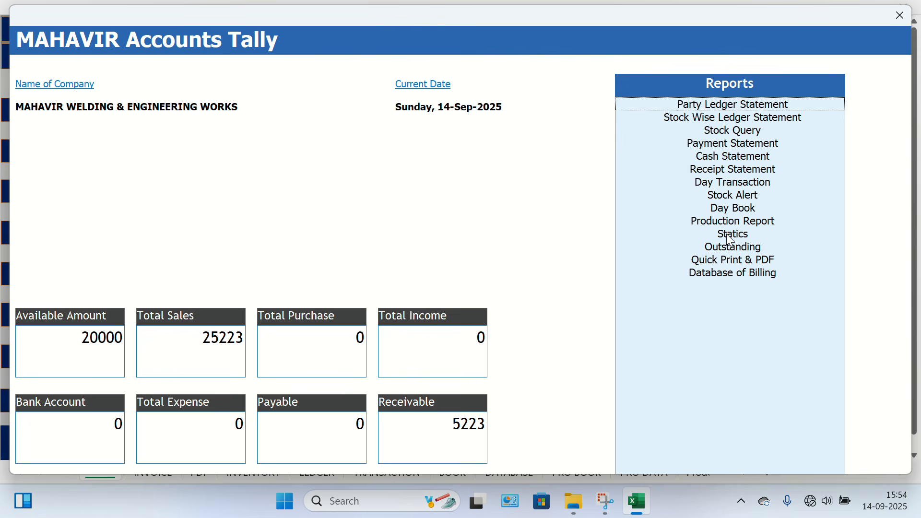
# Return from Reports to the Home list and close the MAHAVIR Accounts Tally form.
pyautogui.press('Escape')
pyautogui.press('Escape')
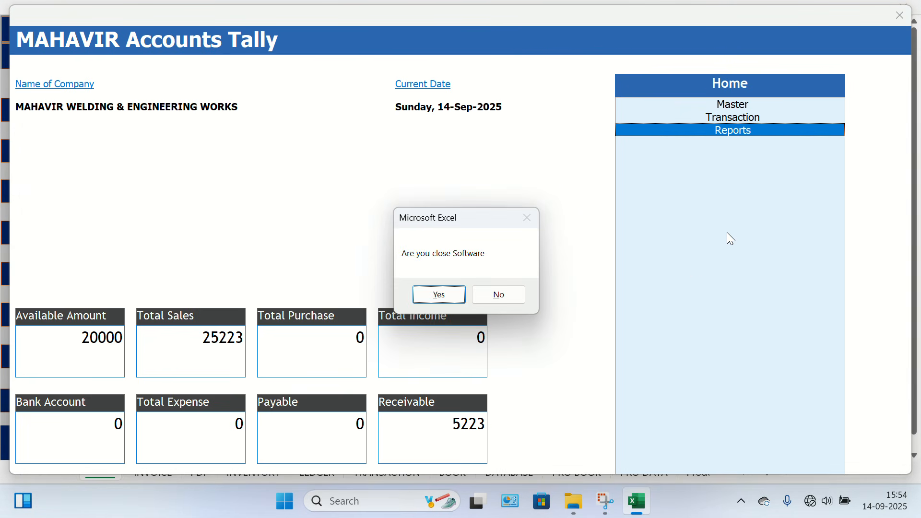
pyautogui.press('Return')
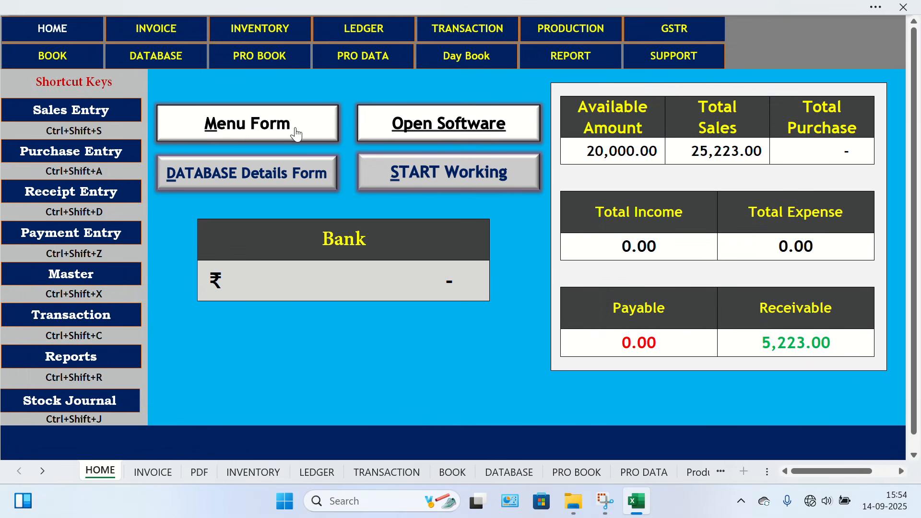
# Open the Menu Form, view its Master, Transaction and Reports options, and exit the form.
pyautogui.click(245, 138)
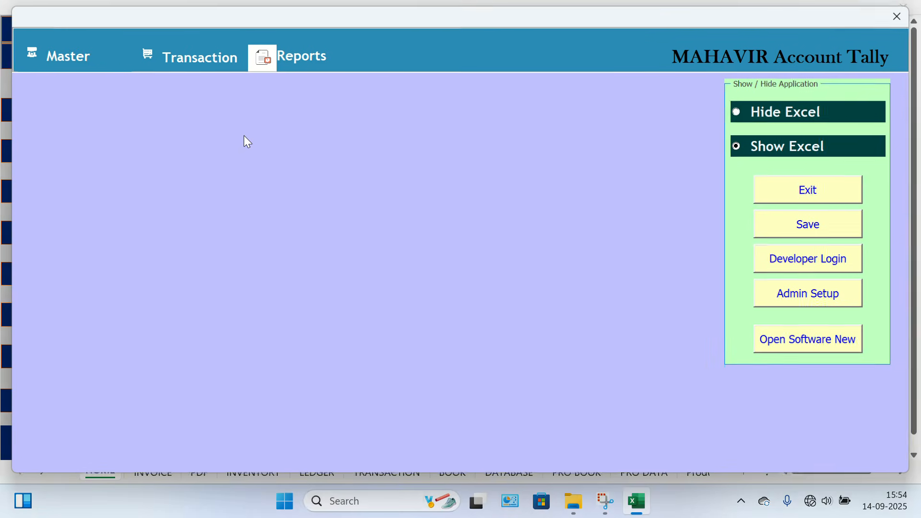
pyautogui.click(84, 61)
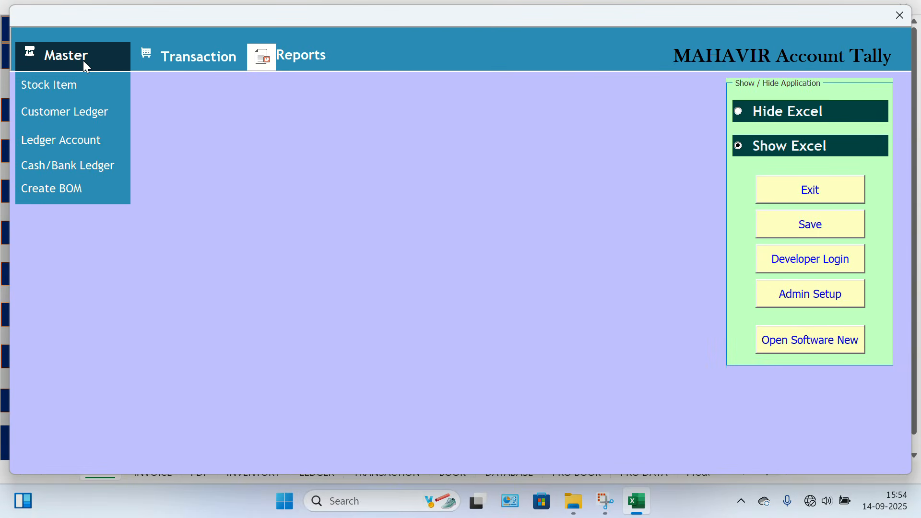
pyautogui.click(176, 59)
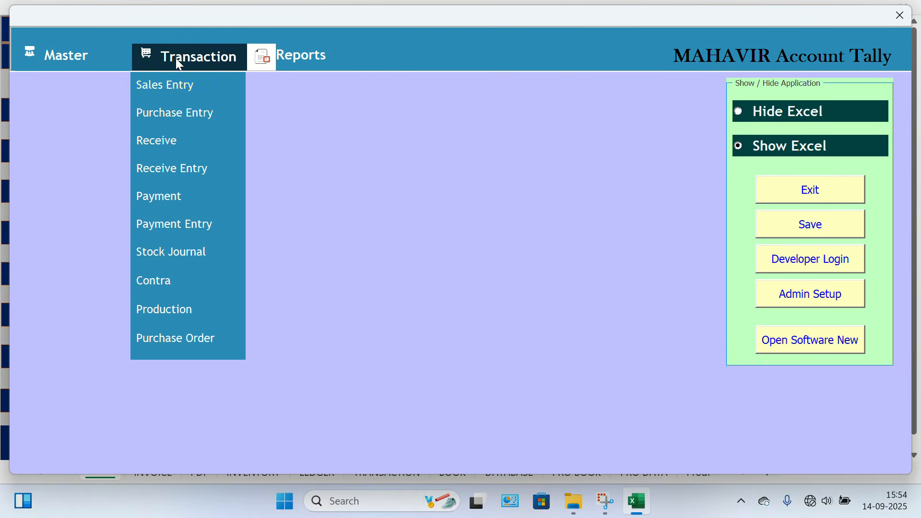
pyautogui.click(304, 54)
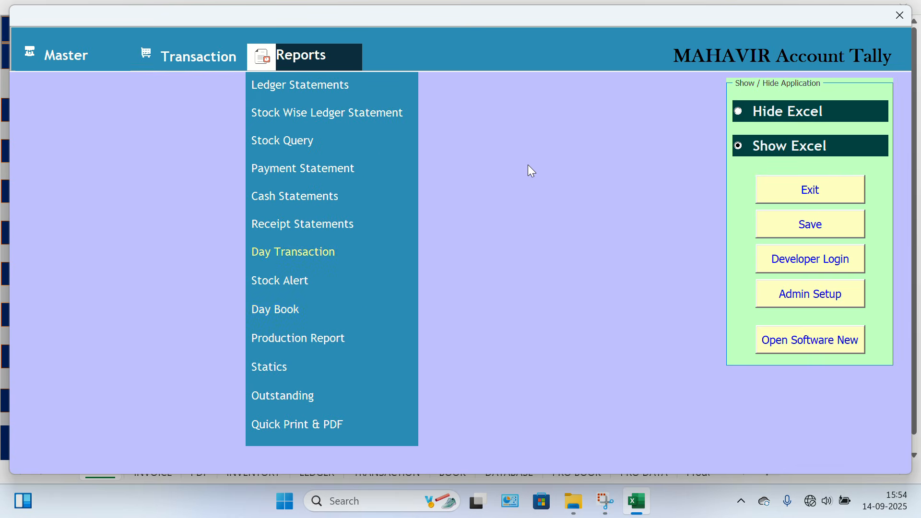
pyautogui.click(809, 197)
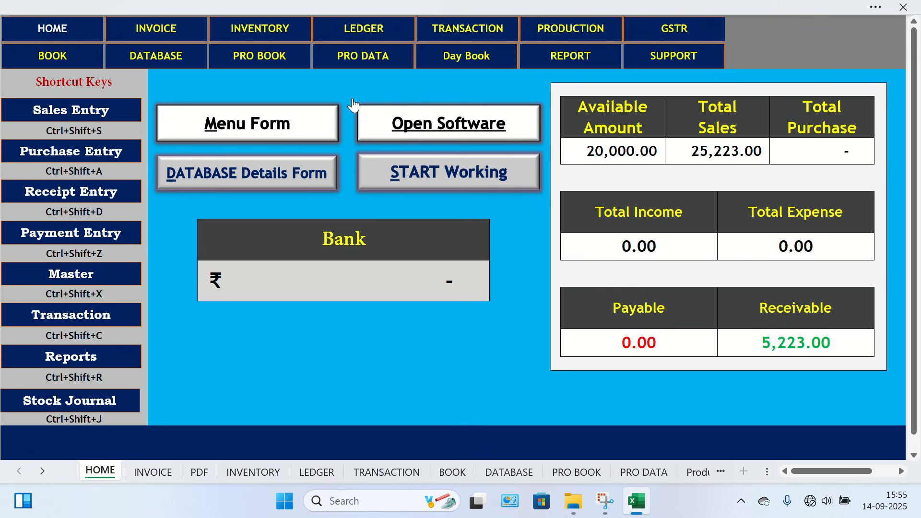
# Examine the tax invoice on the INVOICE sheet, from the header and GST calculation to the list of extra charges.
pyautogui.click(148, 34)
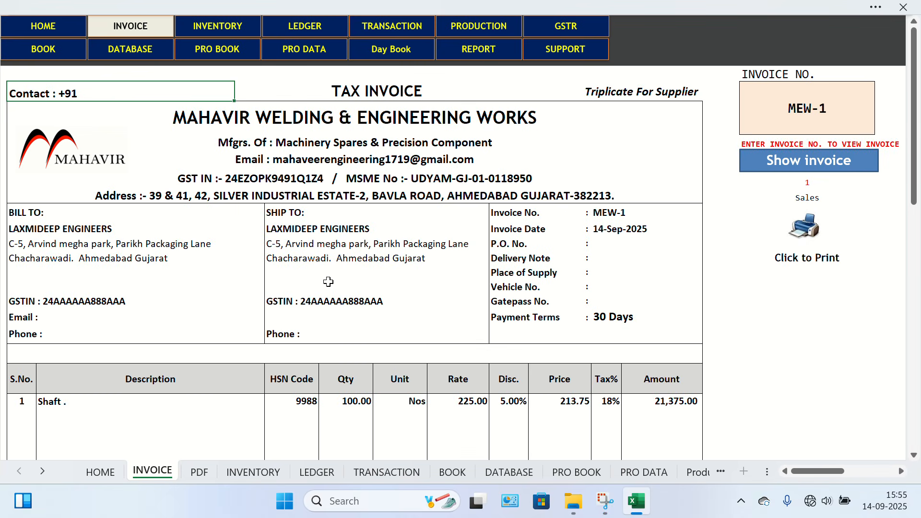
pyautogui.scroll(-10, 353, 288)
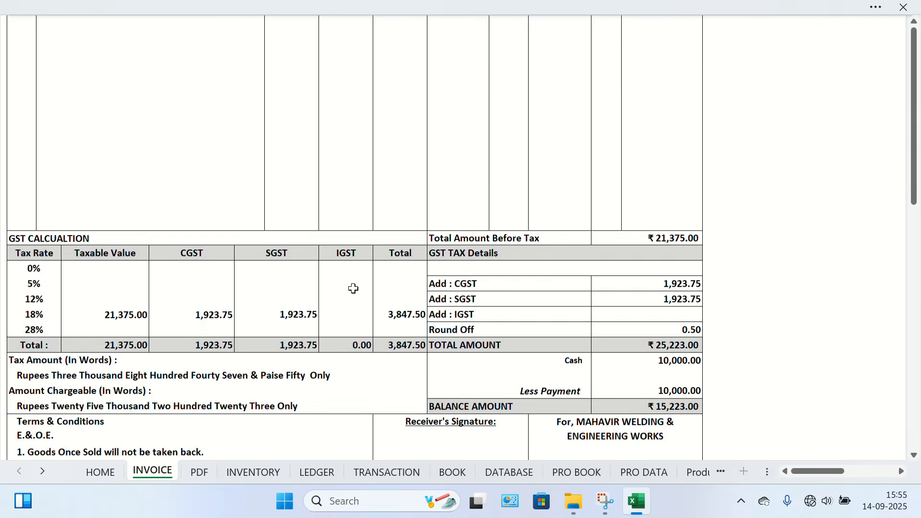
pyautogui.scroll(15, 353, 288)
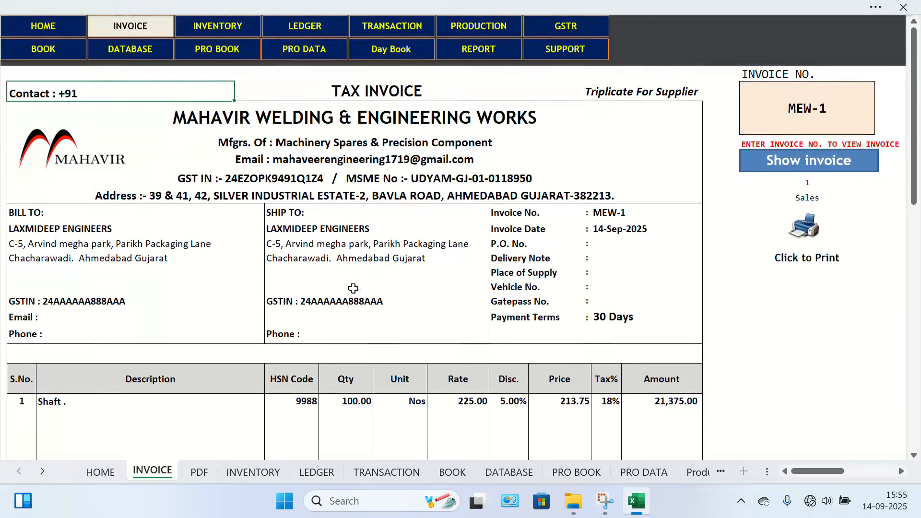
pyautogui.scroll(-15, 294, 284)
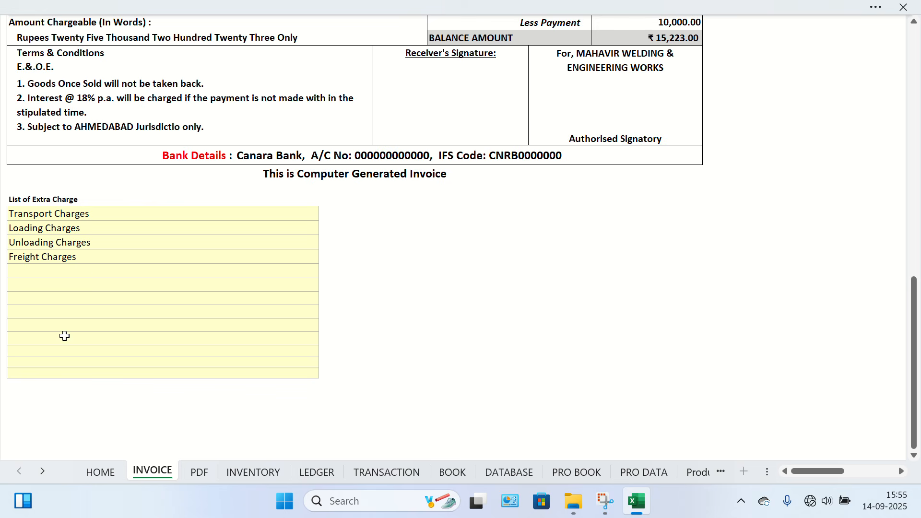
pyautogui.scroll(15, 332, 334)
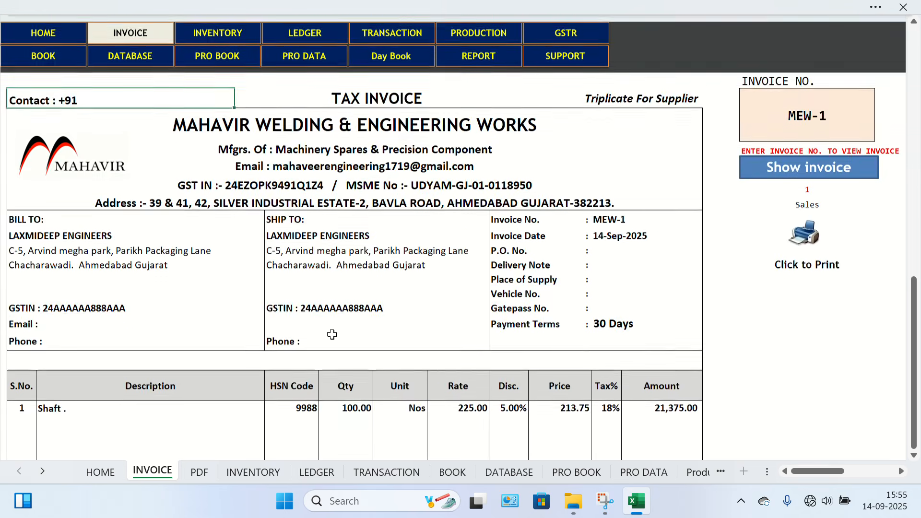
pyautogui.scroll(-1, 332, 335)
# View the stock item list on the INVENTORY sheet and the party list on the LEDGER sheet.
pyautogui.click(218, 26)
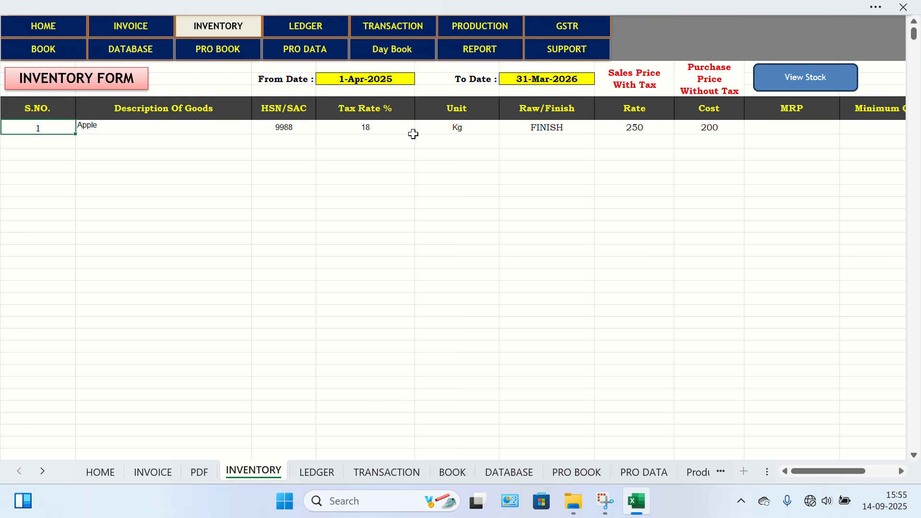
pyautogui.click(297, 25)
# View the Receipt From Customer, Payment to Supplier and Receipt Entry tables on the TRANSACTION sheet.
pyautogui.click(362, 29)
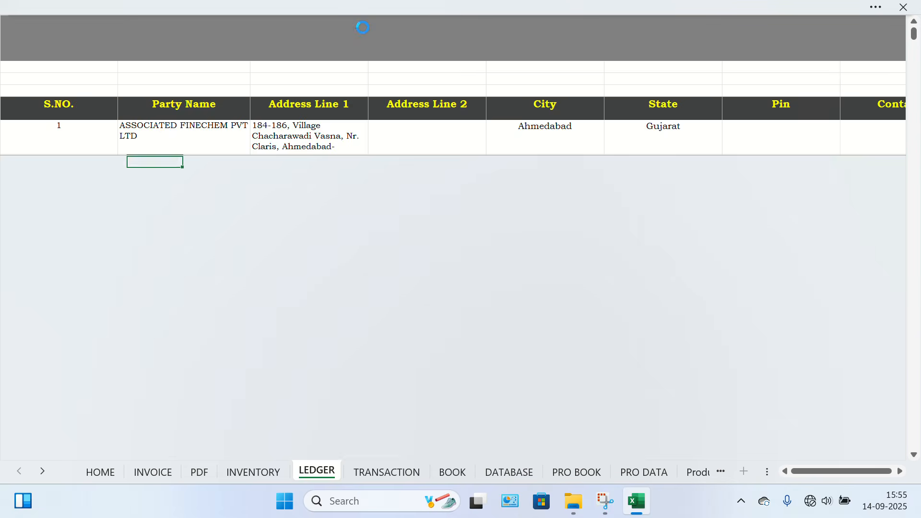
pyautogui.click(179, 98)
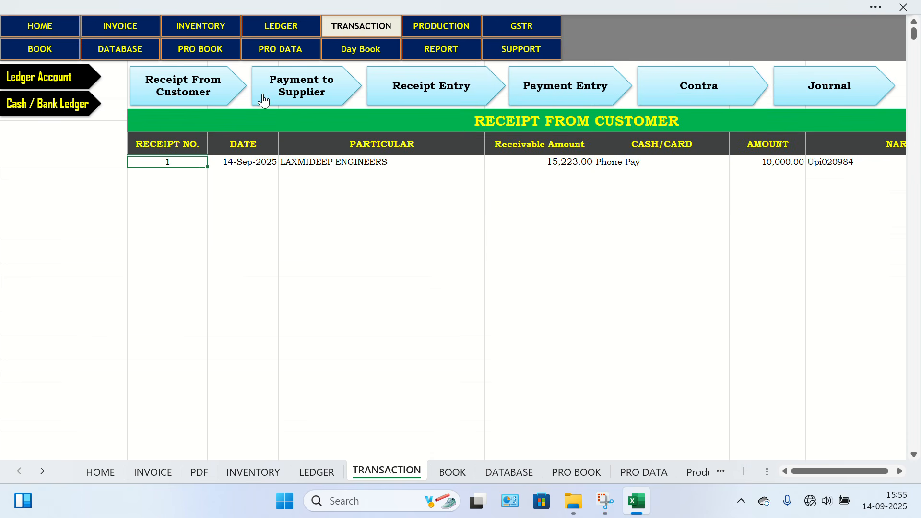
pyautogui.click(307, 92)
pyautogui.click(422, 92)
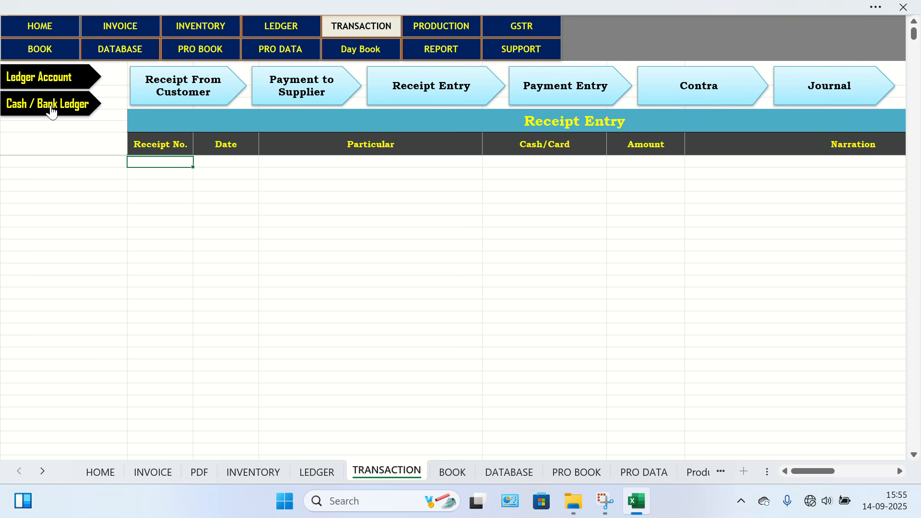
# Examine the Ledger Account list with its balance columns and show the Cash / Bank Ledger on the TRANSACTION sheet.
pyautogui.click(45, 84)
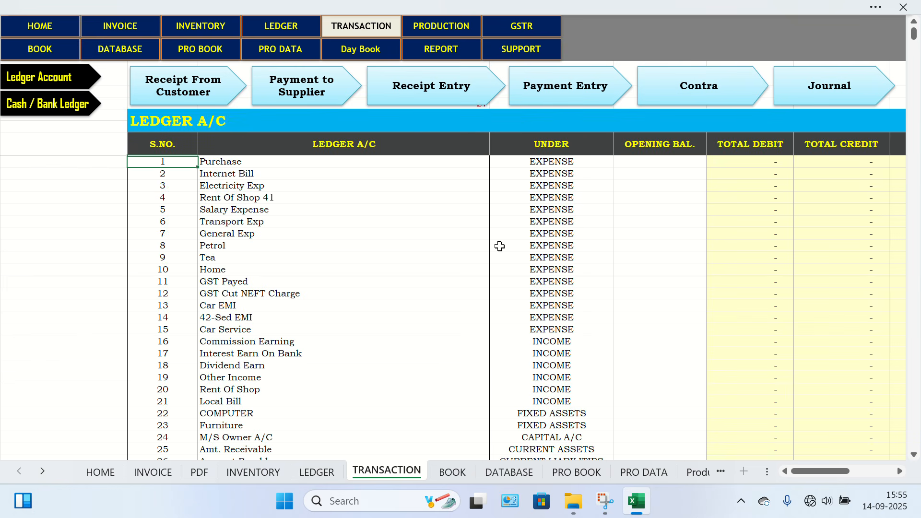
pyautogui.hscroll(2, 561, 307)
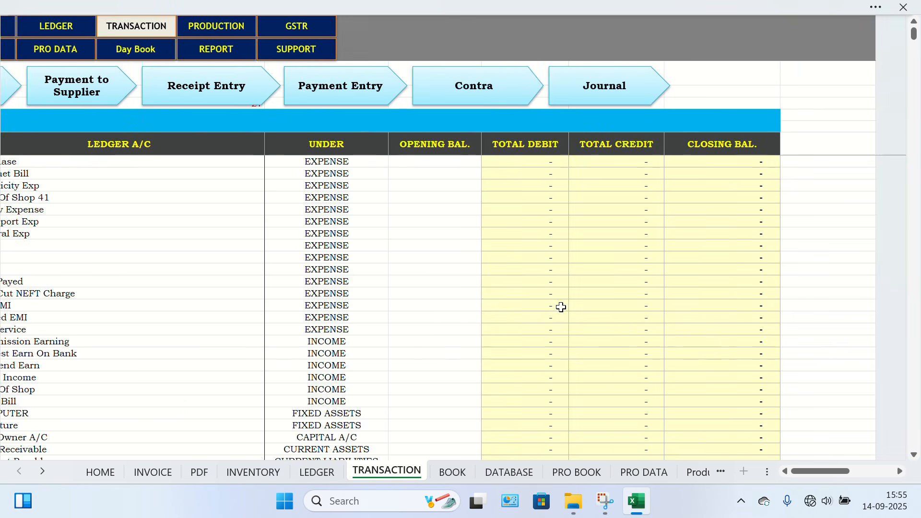
pyautogui.hscroll(-2, 562, 307)
pyautogui.scroll(-2, 561, 307)
pyautogui.scroll(3, 562, 307)
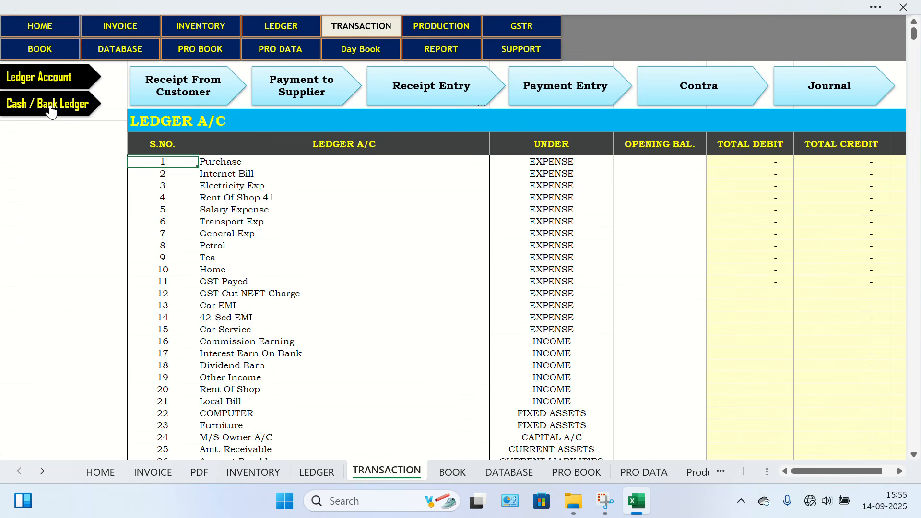
pyautogui.click(51, 110)
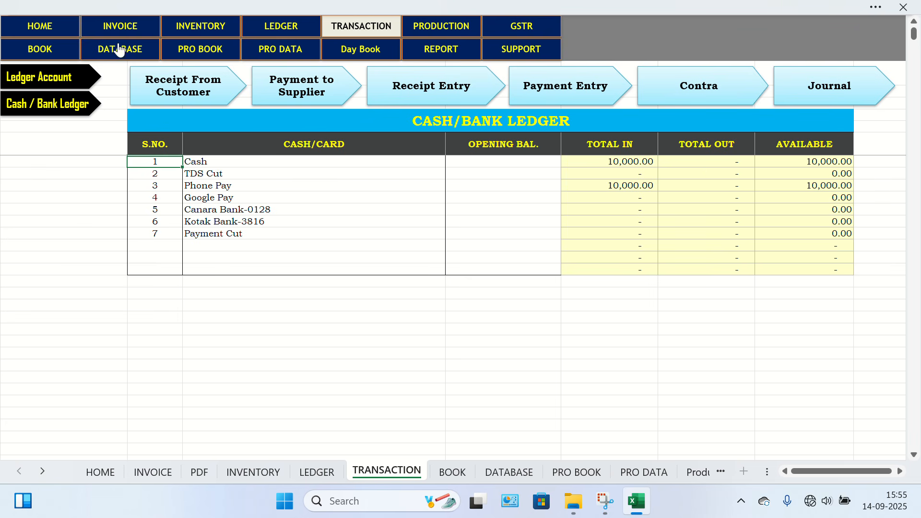
# Show the SALES voucher data on the GSTR sheet for the preset September 2025 period.
pyautogui.click(559, 38)
pyautogui.click(251, 94)
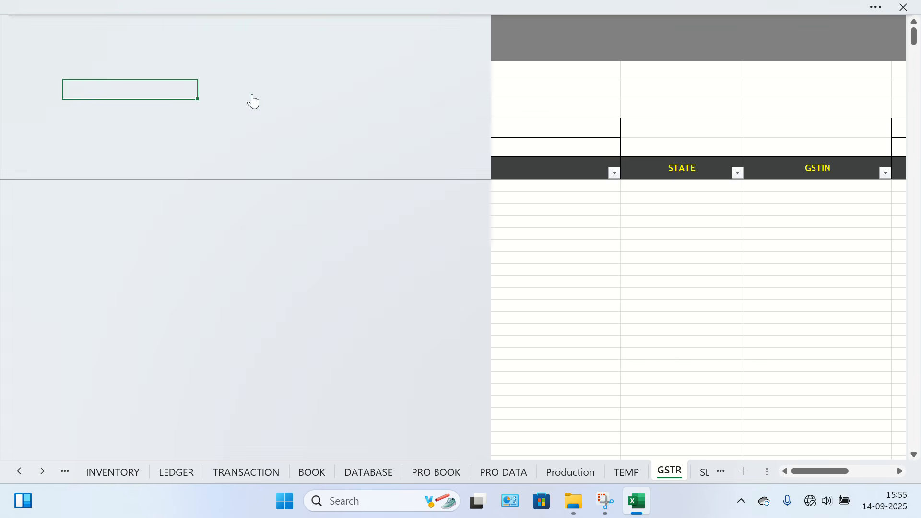
pyautogui.scroll(3, 294, 281)
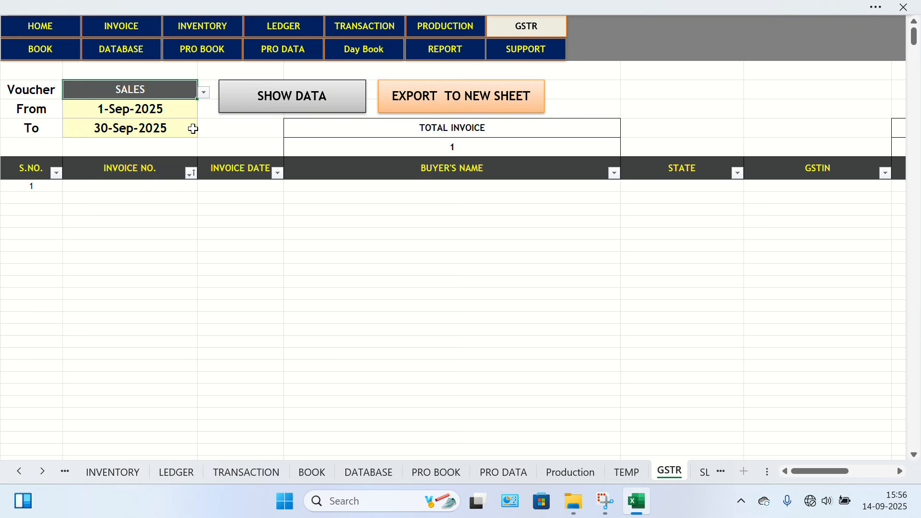
# View the BOOK, DATABASE, PRO BOOK, PRO DATA and Day Book sheets one after another.
pyautogui.click(59, 55)
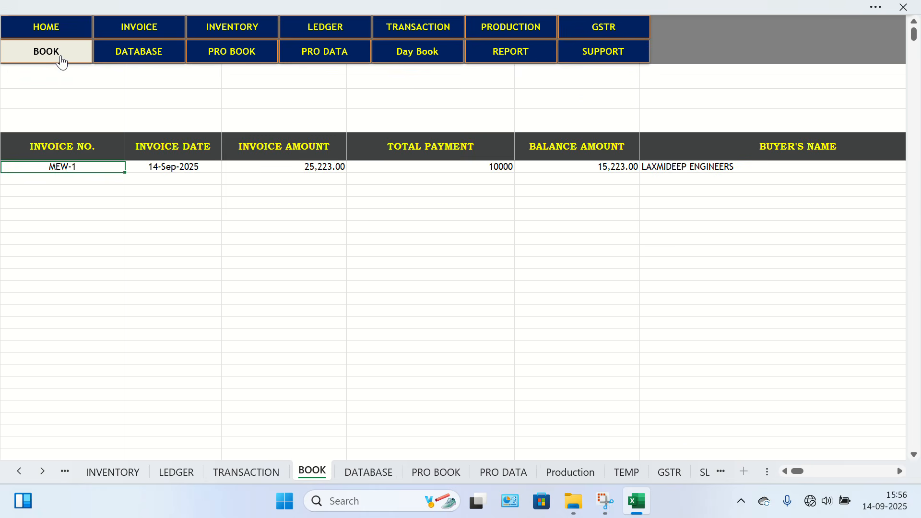
pyautogui.click(164, 54)
pyautogui.click(215, 55)
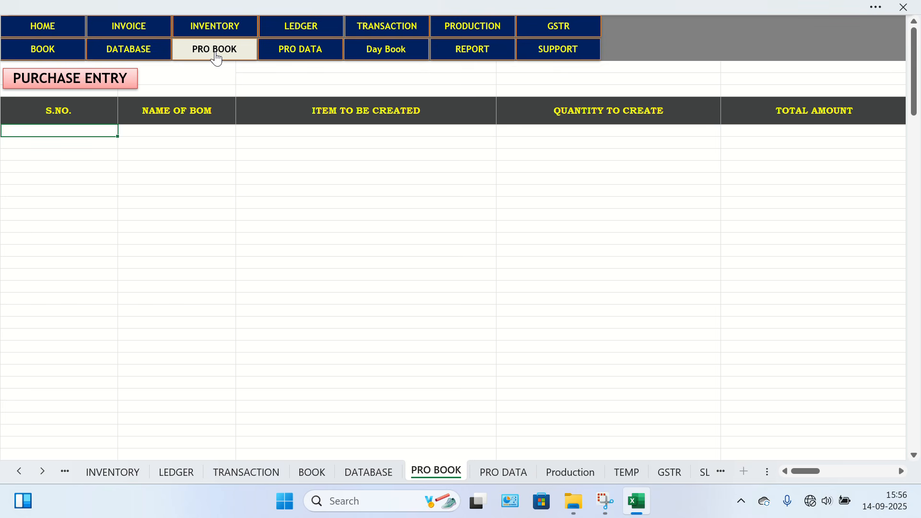
pyautogui.click(318, 56)
pyautogui.click(389, 58)
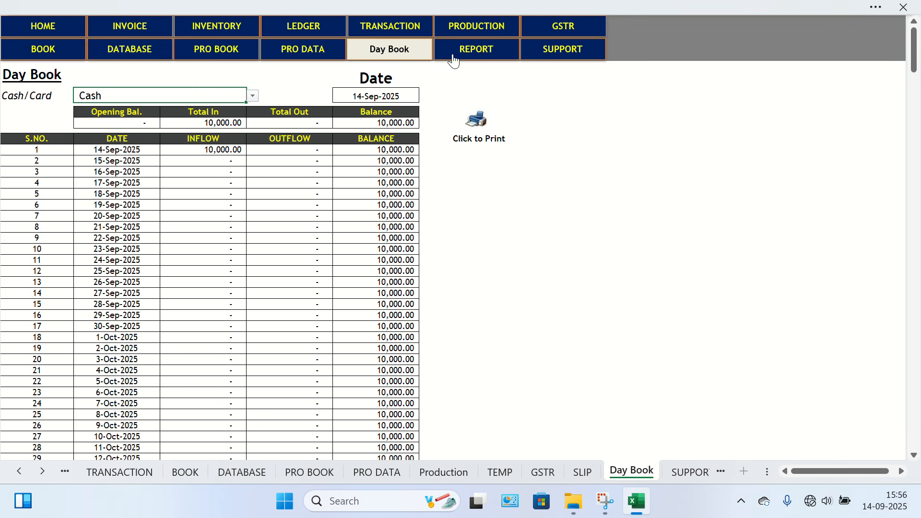
# Examine the Receipt Slip, Profit & Loss statement and Balance Sheet on the REPORT sheet.
pyautogui.click(473, 54)
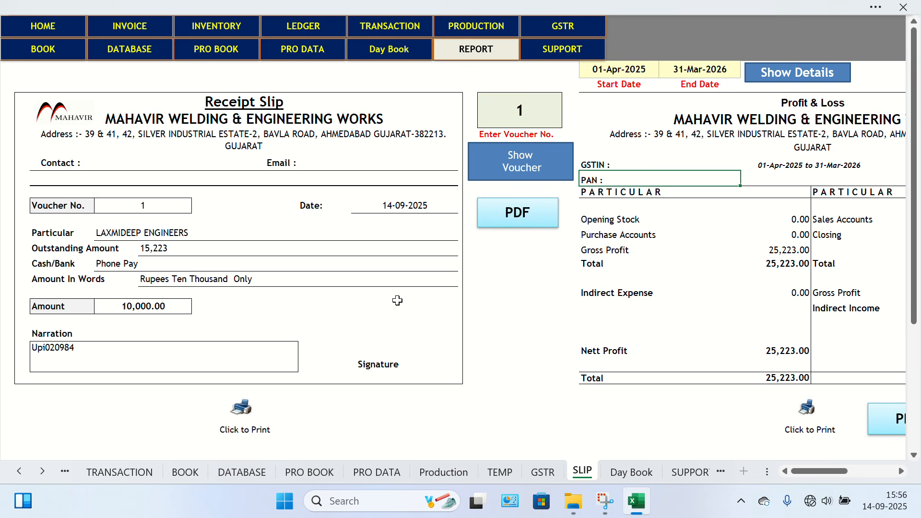
pyautogui.hscroll(5, 472, 324)
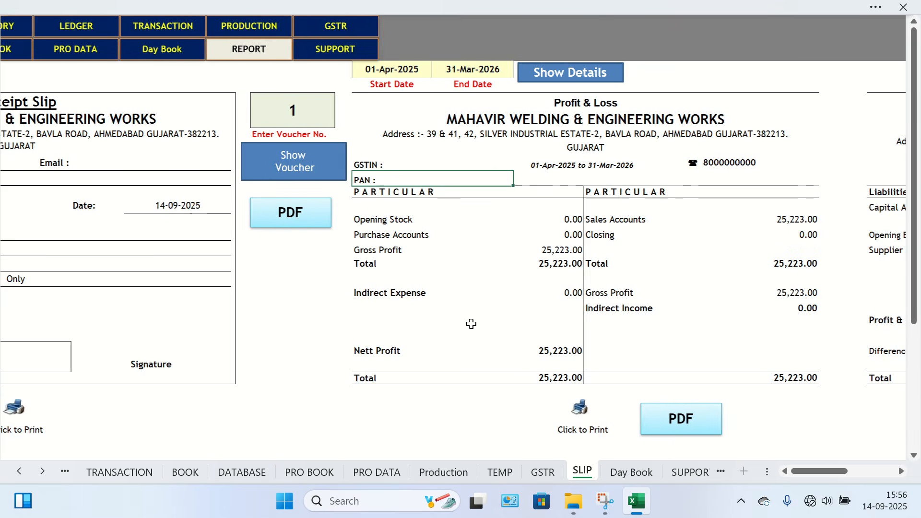
pyautogui.hscroll(5, 661, 266)
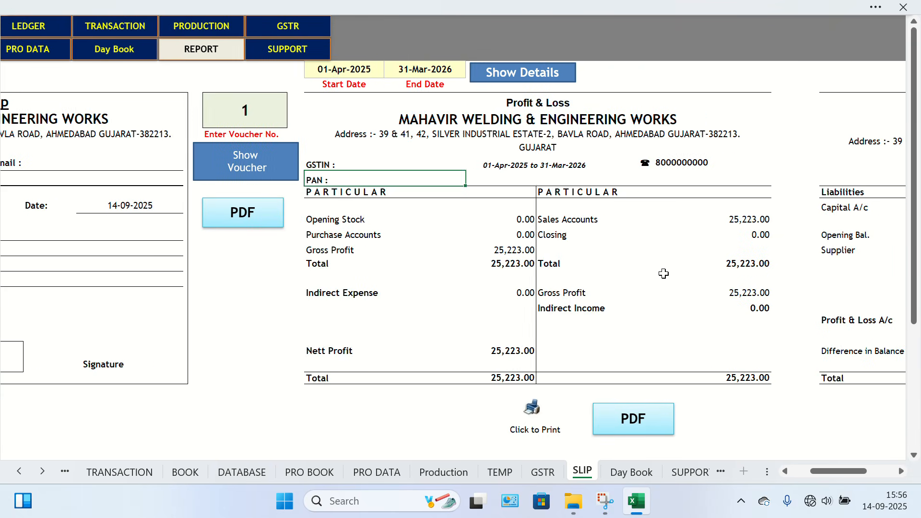
pyautogui.hscroll(4, 664, 274)
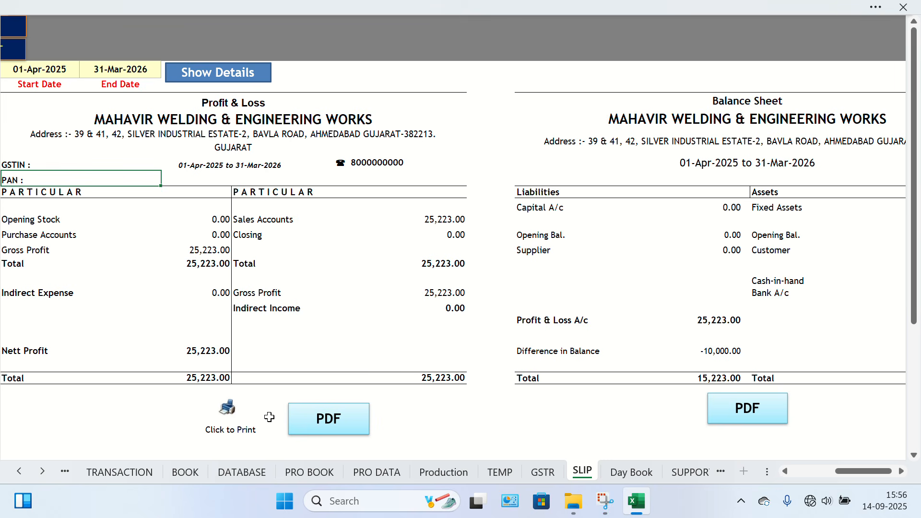
pyautogui.hscroll(-15, 400, 285)
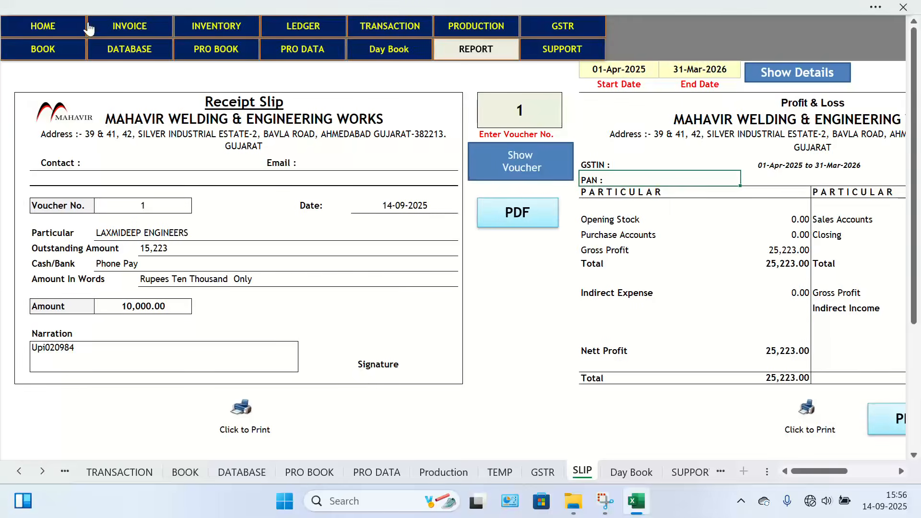
# View the Stock Item master's Inventory Creation form from the HOME sheet's Menu Form, and close it.
pyautogui.click(65, 34)
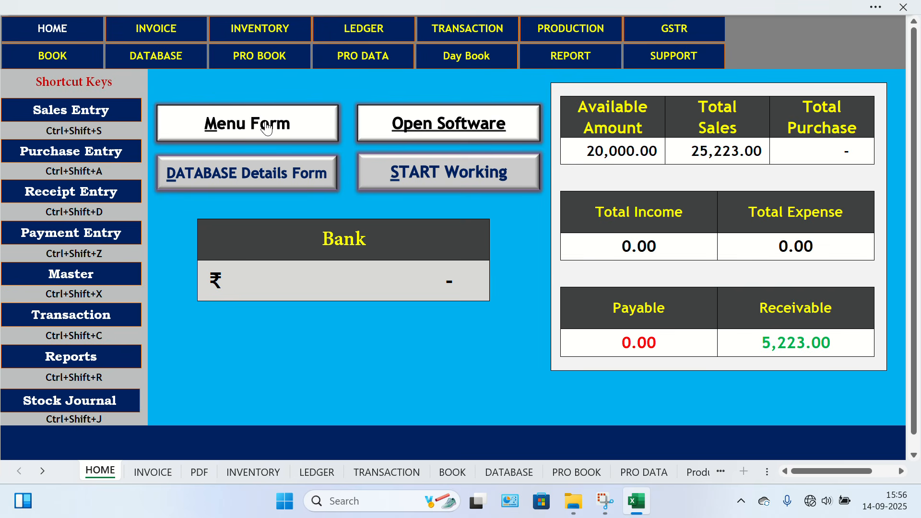
pyautogui.click(267, 127)
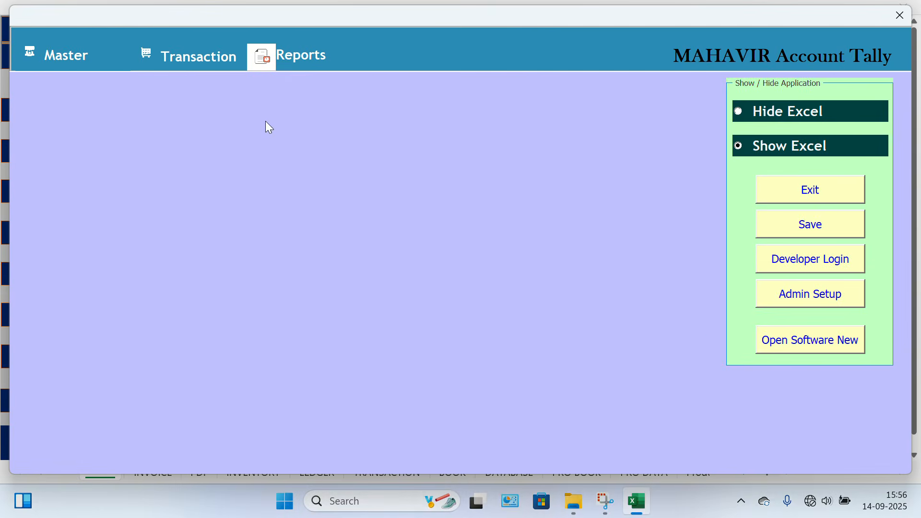
pyautogui.click(82, 52)
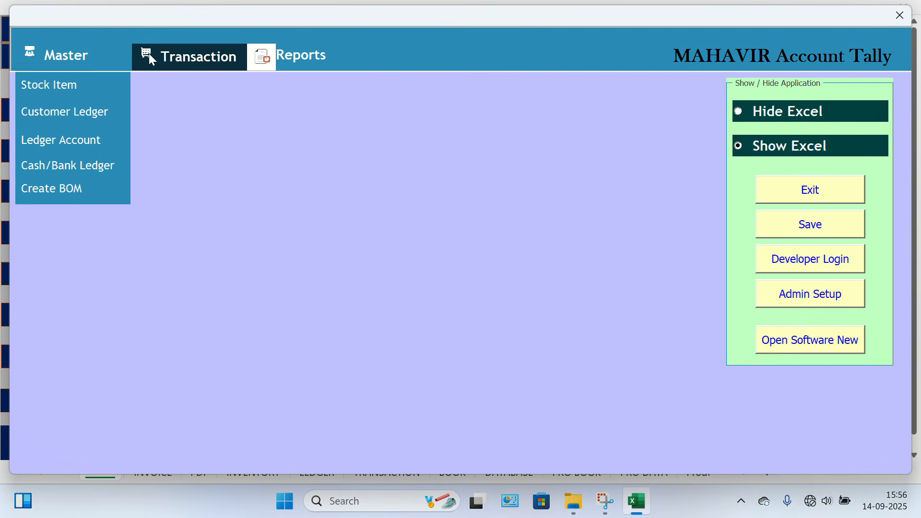
pyautogui.click(71, 91)
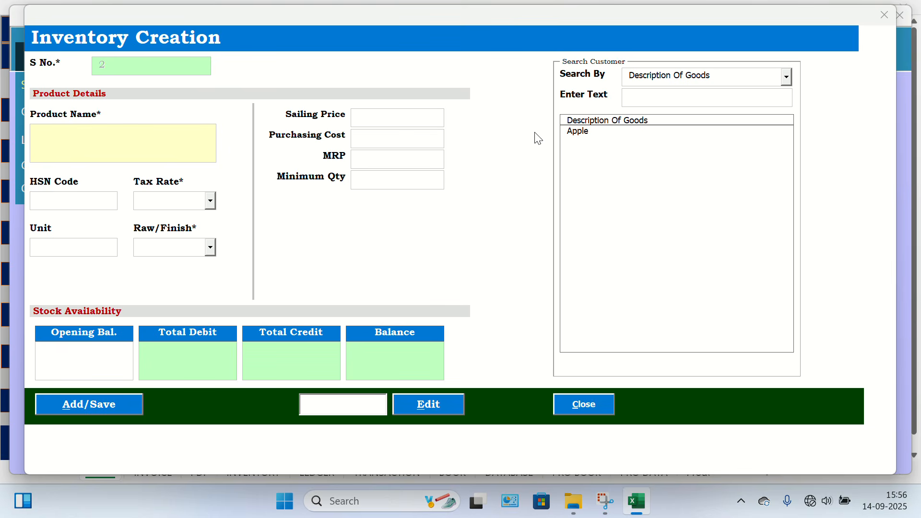
pyautogui.click(586, 410)
pyautogui.press('Return')
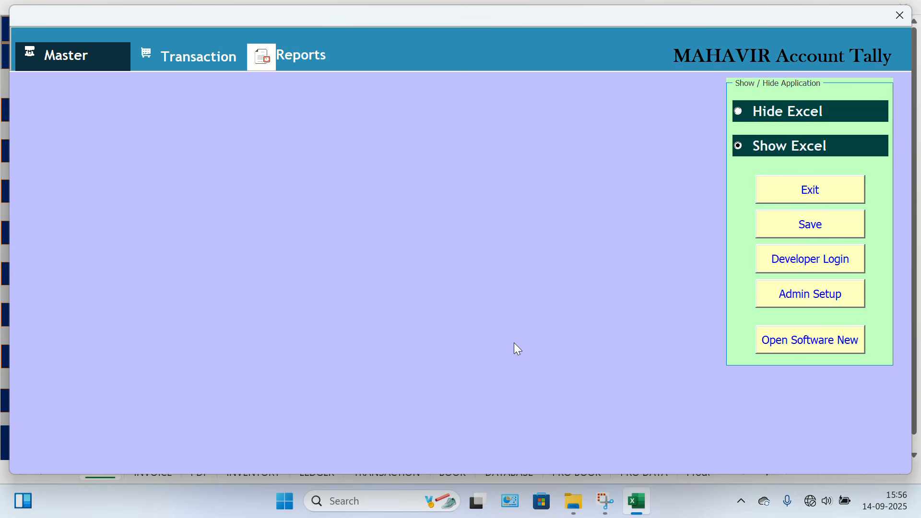
# Review the Master and Transaction options of the menu form and open the Sales Entry form.
pyautogui.click(98, 58)
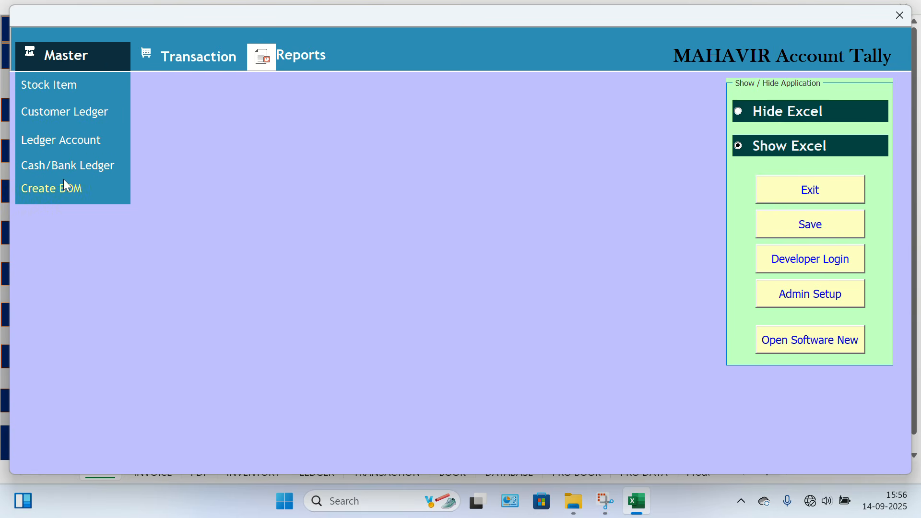
pyautogui.click(169, 55)
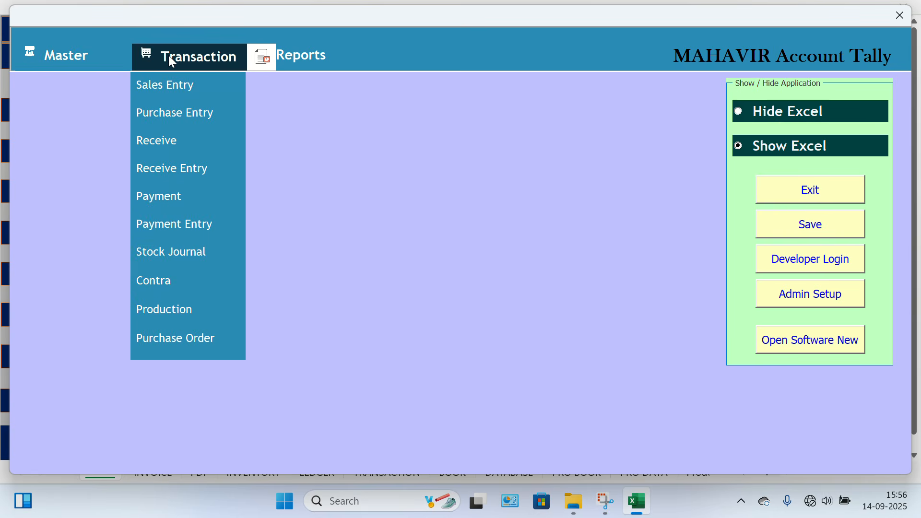
pyautogui.click(158, 86)
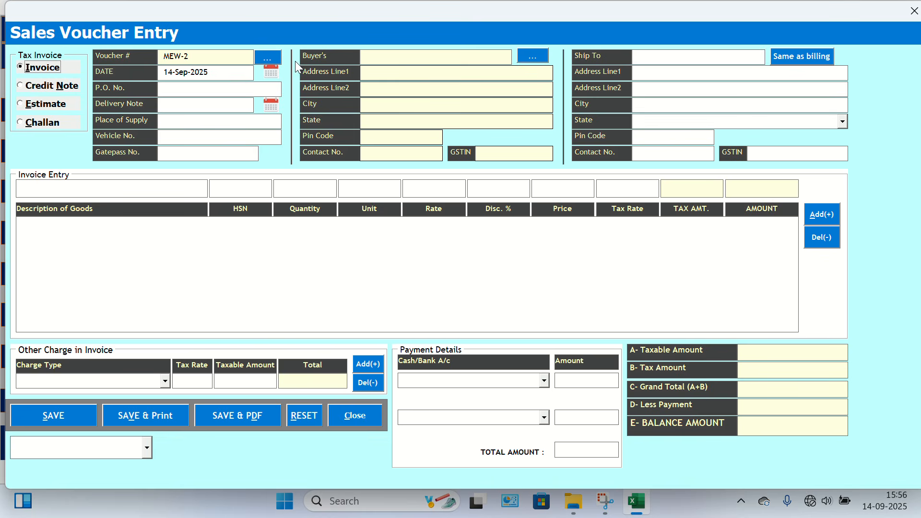
# Load invoice MEW-1 from the voucher list into the sales voucher form, and reset the form.
pyautogui.click(272, 62)
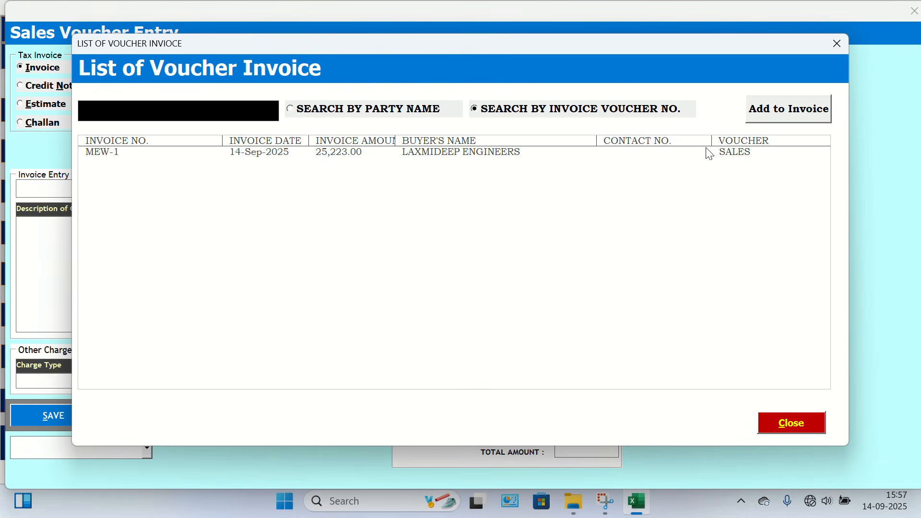
pyautogui.doubleClick(708, 152)
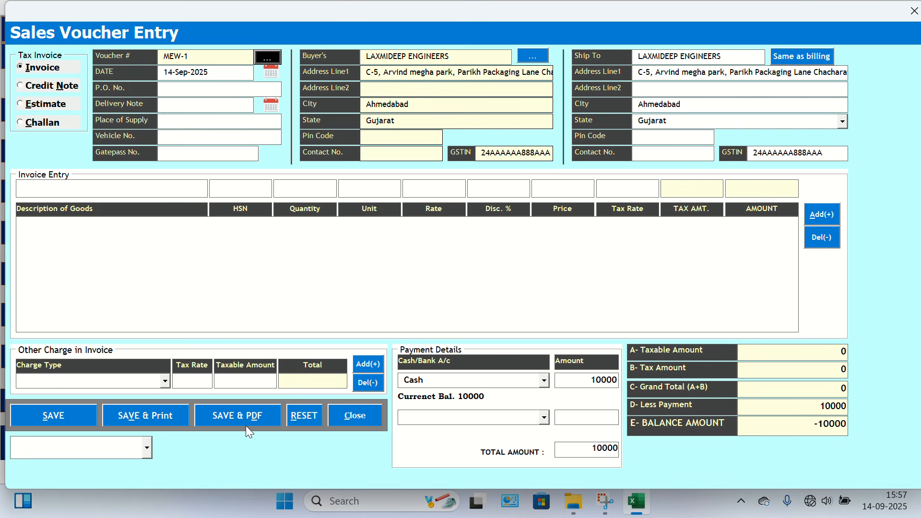
pyautogui.click(296, 414)
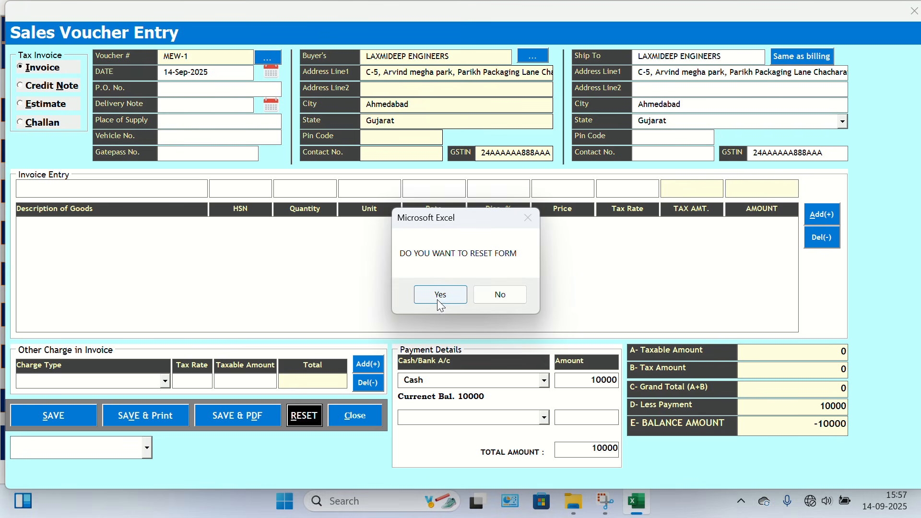
pyautogui.click(440, 294)
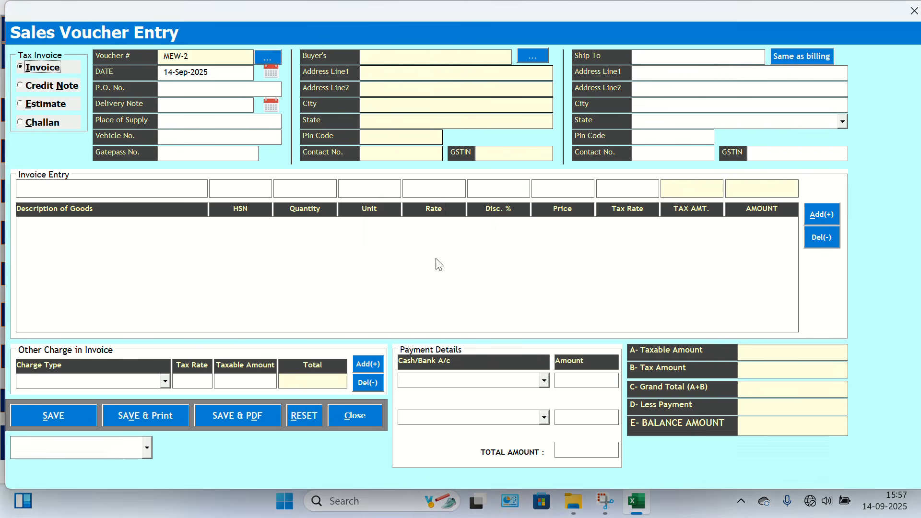
# Add LAXMIDEEP ENGINEERS as the buyer of the sales voucher and copy the billing details to Ship To.
pyautogui.click(531, 58)
pyautogui.doubleClick(302, 187)
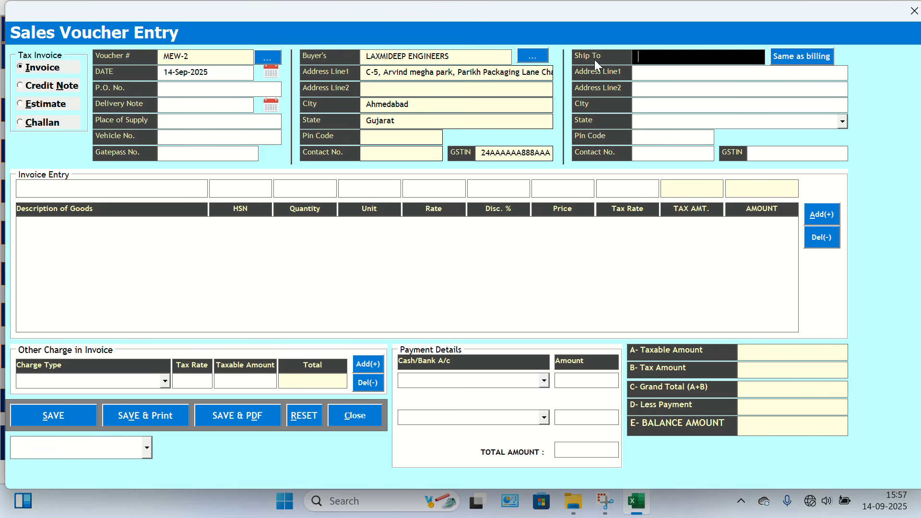
pyautogui.click(825, 57)
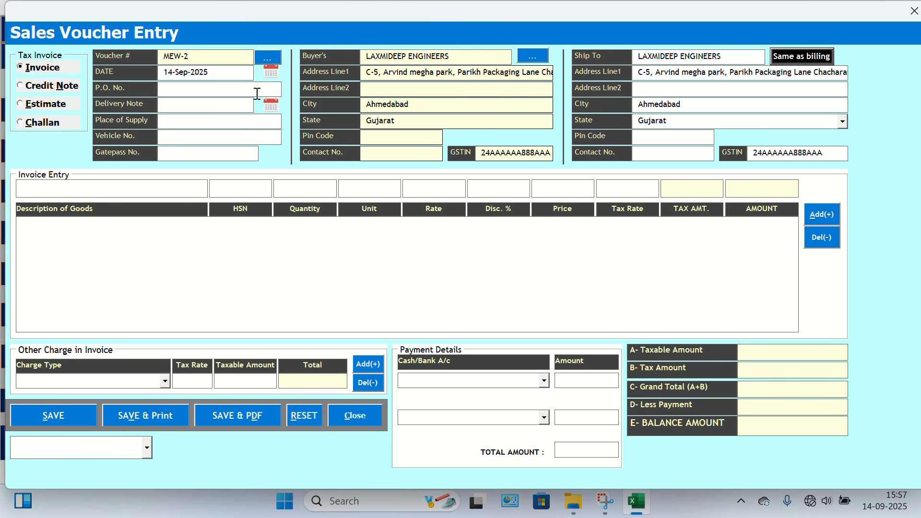
# View the party search list for the buyer, close it without a selection, and reset the sales voucher form.
pyautogui.doubleClick(475, 57)
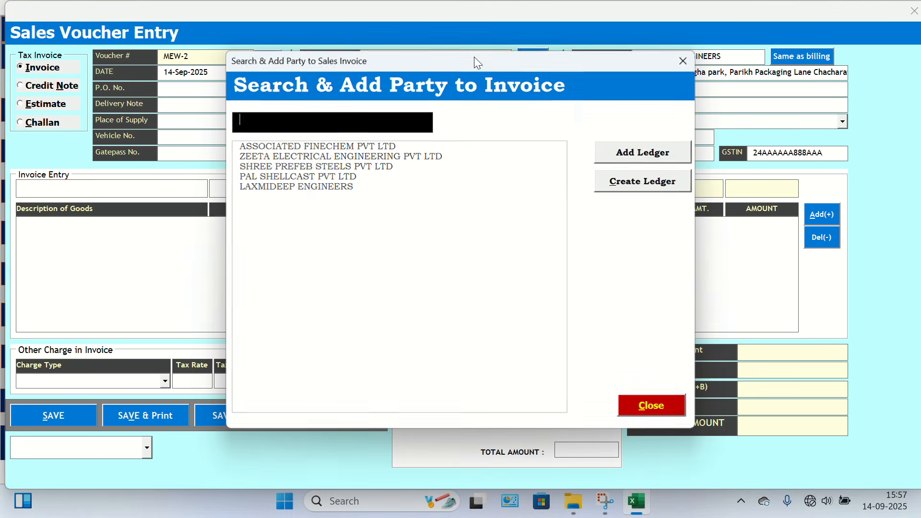
pyautogui.click(677, 69)
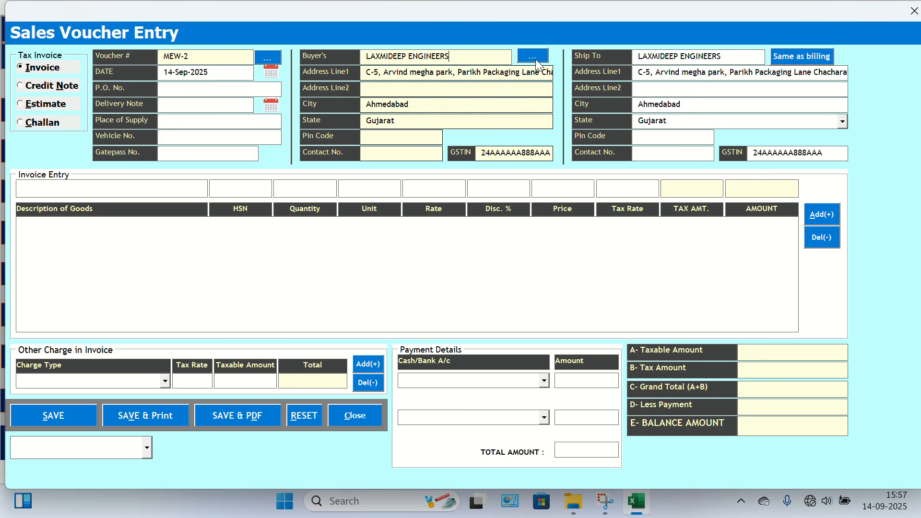
pyautogui.click(536, 59)
pyautogui.click(681, 60)
pyautogui.click(306, 422)
pyautogui.press('Return')
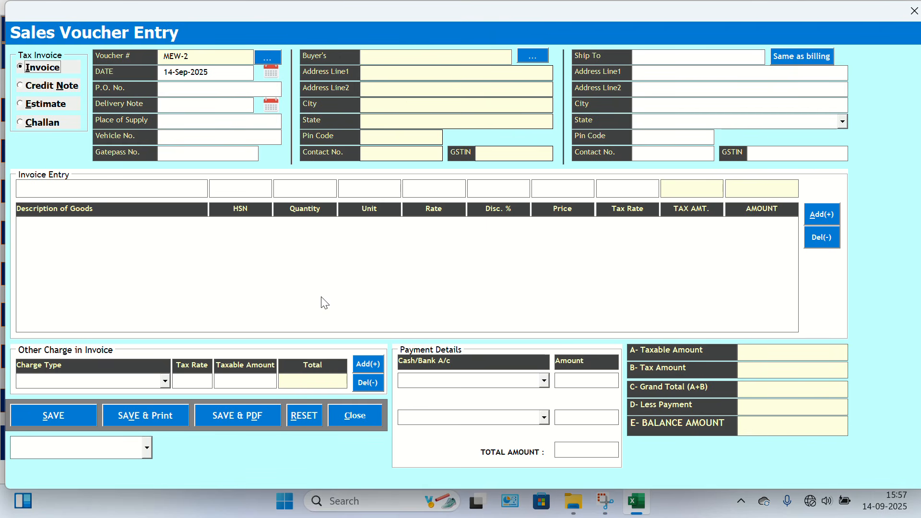
# Select LAXMIDEEP ENGINEERS from the party search as the voucher's buyer and go to the goods description field of the invoice entry.
pyautogui.press('Tab')
pyautogui.press('Tab')
pyautogui.press('Tab')
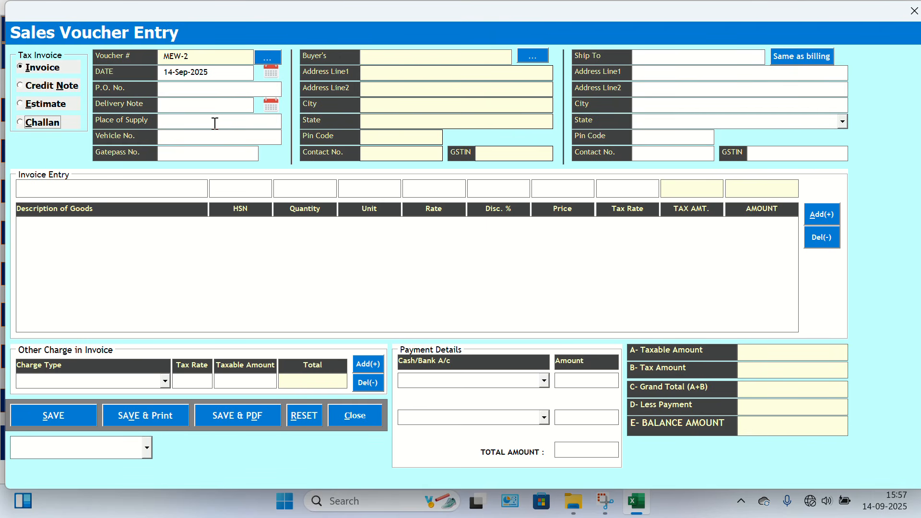
pyautogui.press('Tab')
pyautogui.press('Tab')
pyautogui.press('Tab')
pyautogui.press('Tab')
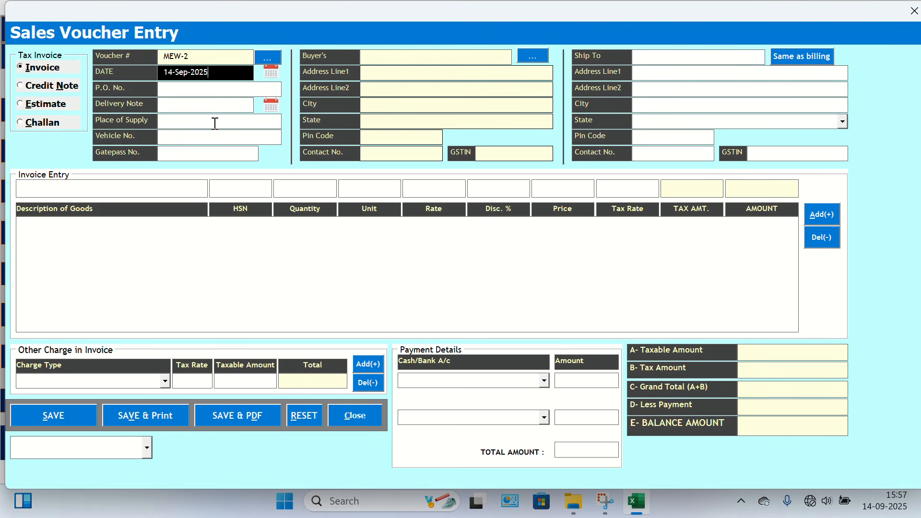
pyautogui.press('Tab')
pyautogui.press('Tab')
pyautogui.press('Tab')
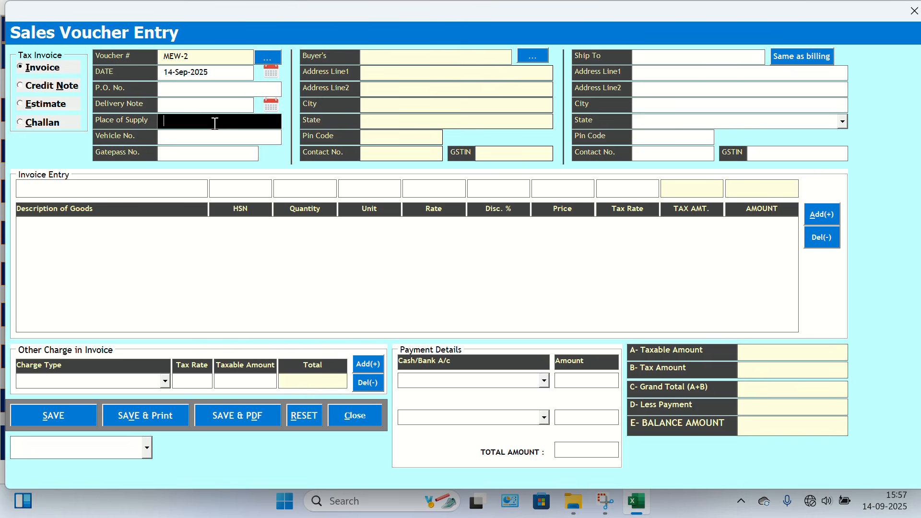
pyautogui.press('Tab')
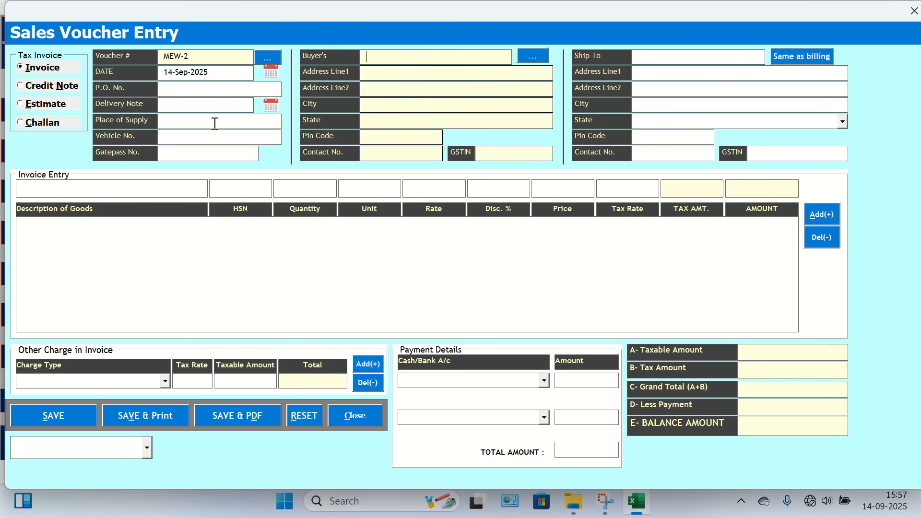
pyautogui.press('Return')
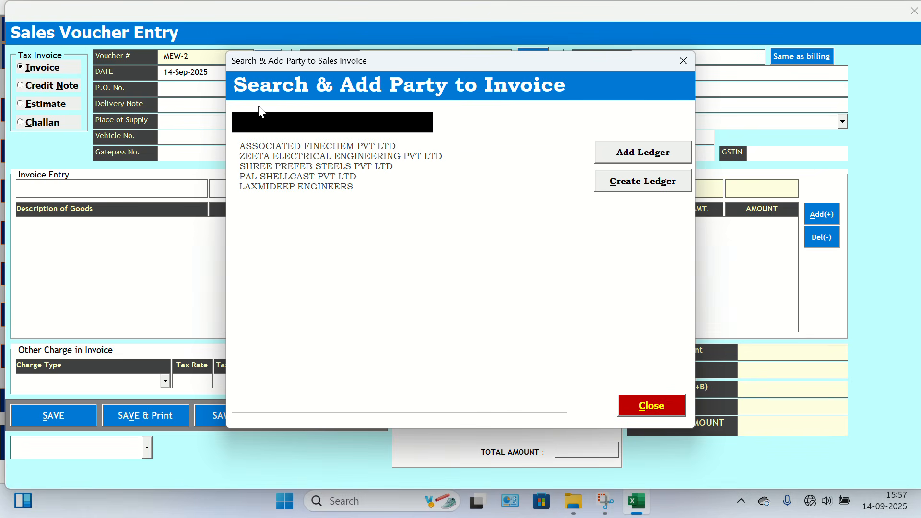
pyautogui.press('Down')
pyautogui.press('Down')
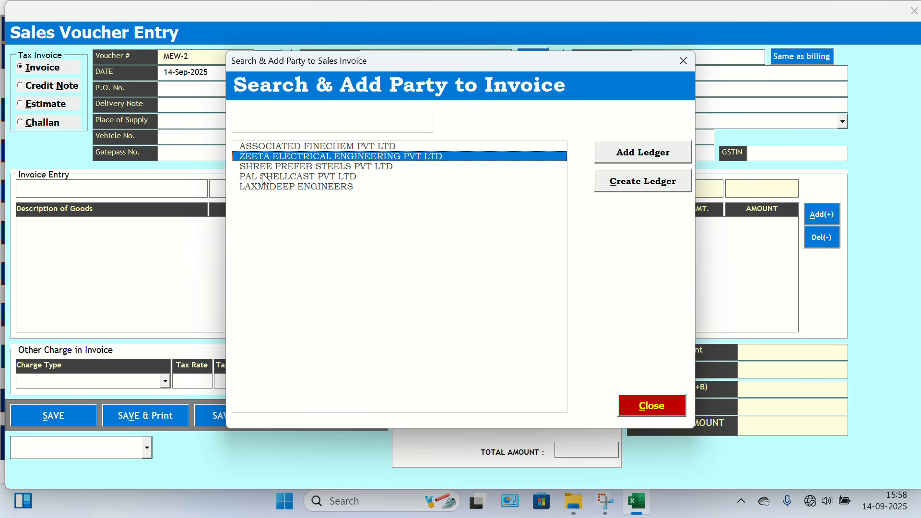
pyautogui.doubleClick(254, 188)
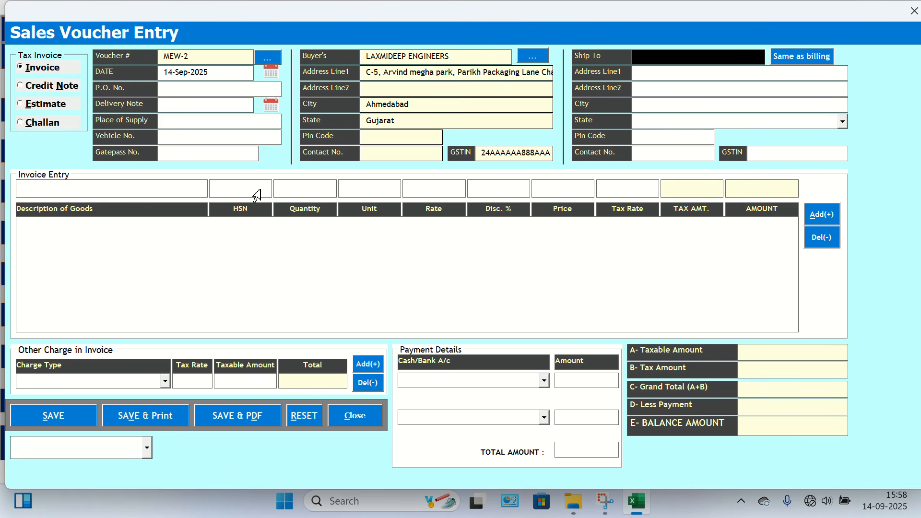
pyautogui.click(177, 188)
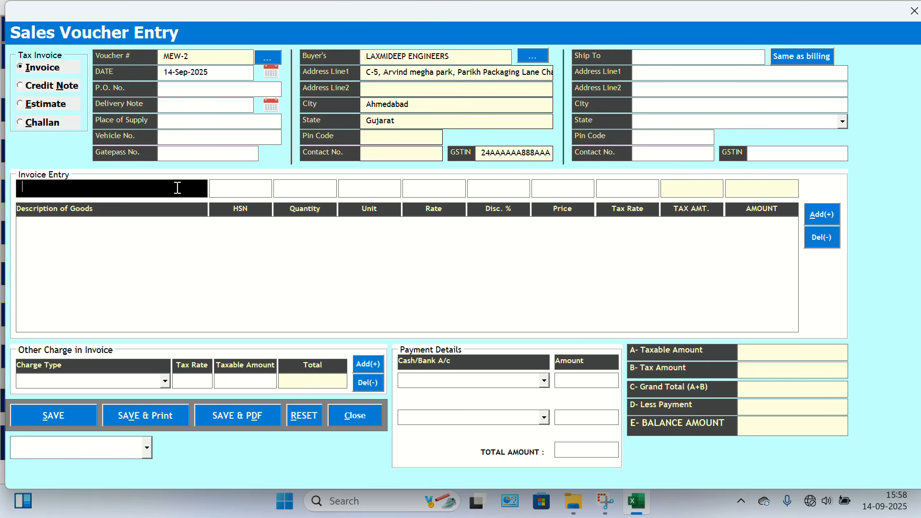
# Pick Apple from the stock item search as the first invoice item and set its quantity to 500.
pyautogui.doubleClick(177, 188)
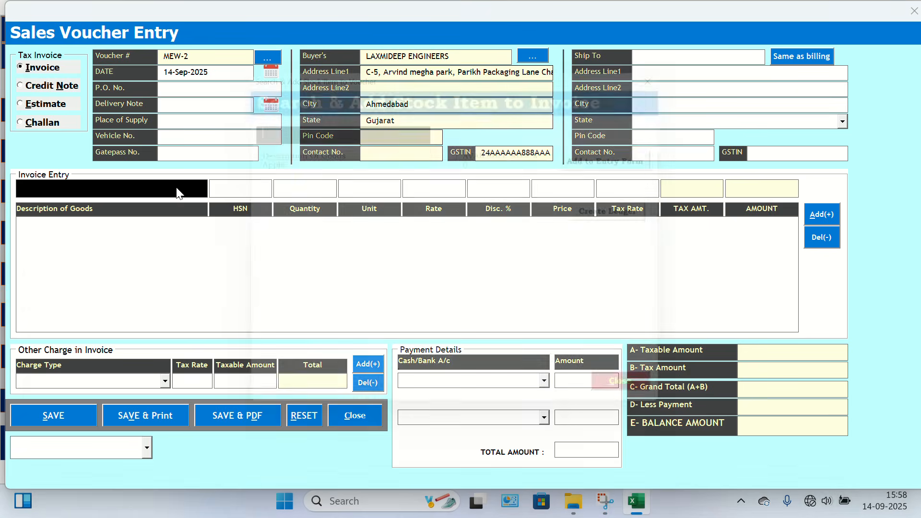
pyautogui.click(264, 163)
pyautogui.doubleClick(264, 157)
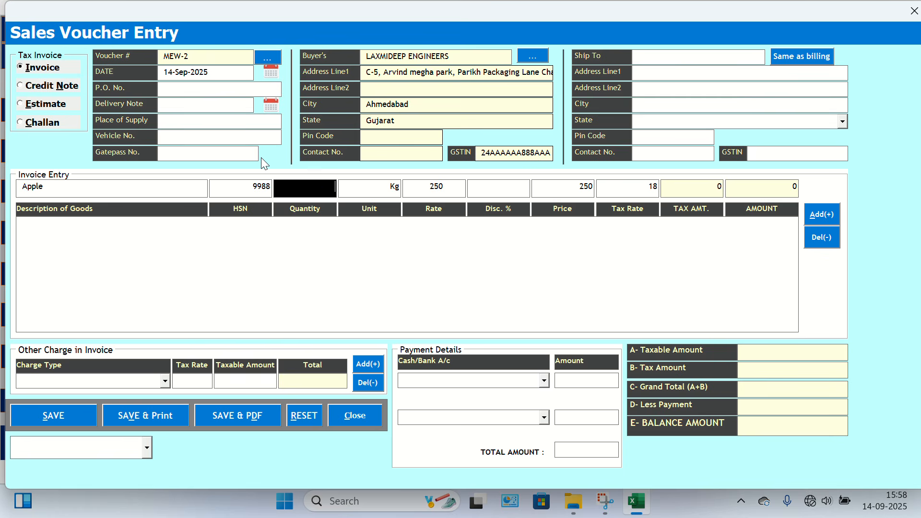
pyautogui.write('500')
pyautogui.press('Tab')
pyautogui.press('Tab')
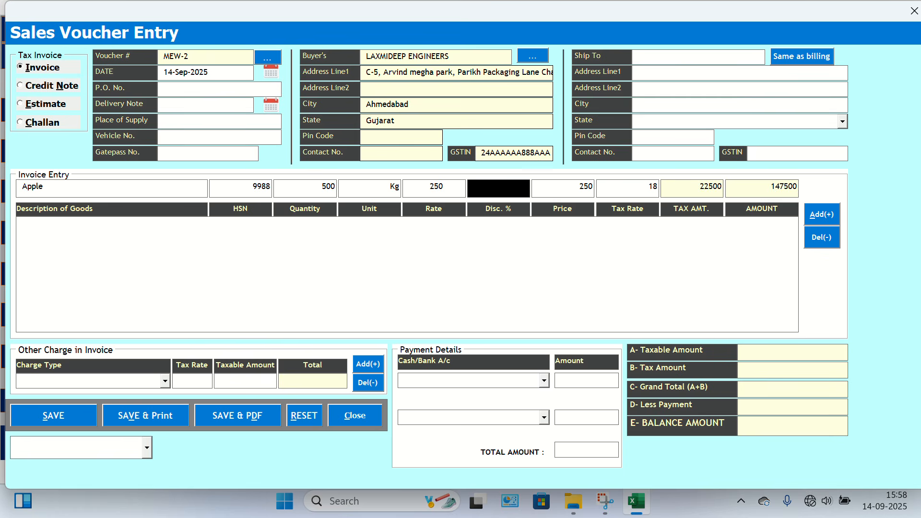
# Set a 5% discount on Apple, add it to the invoice and choose to add more items.
pyautogui.write('5')
pyautogui.press('Tab')
pyautogui.press('Tab')
pyautogui.press('Tab')
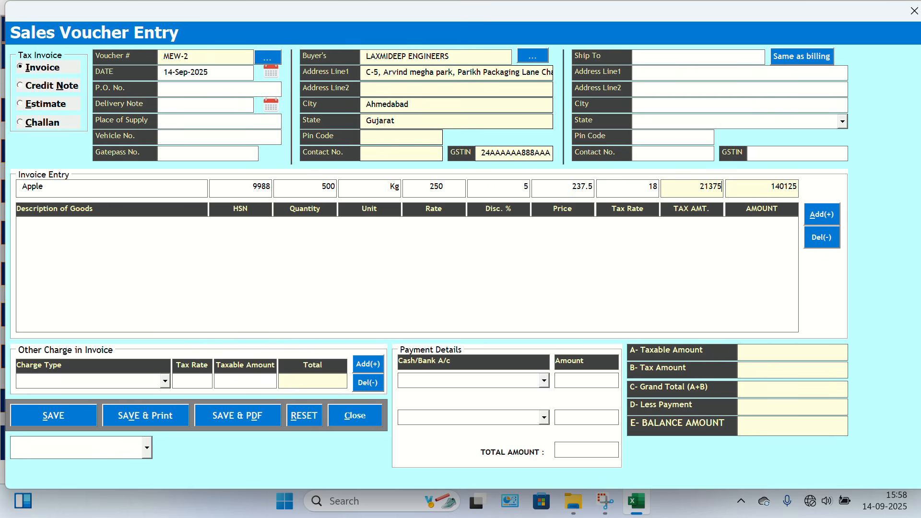
pyautogui.press('Tab')
pyautogui.press('Return')
pyautogui.press('Return')
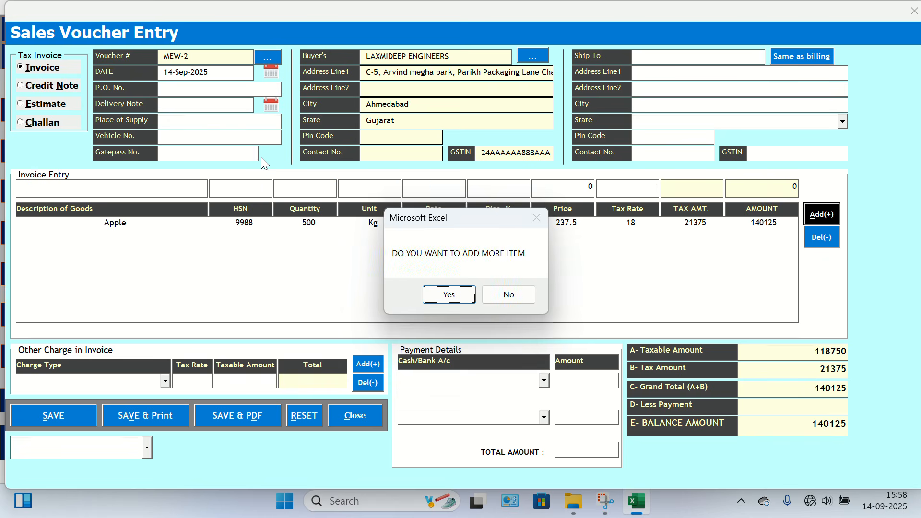
pyautogui.press('Return')
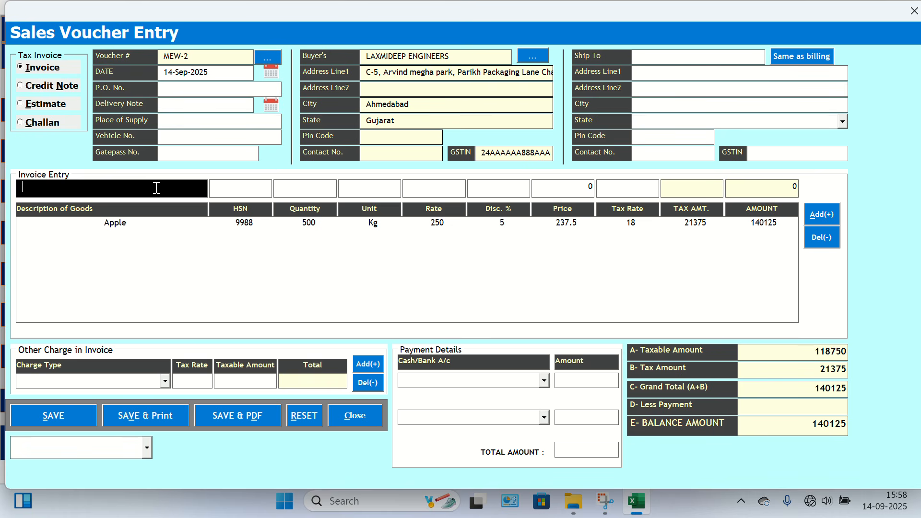
# Enter "Shaft." as the second item's description with HSN 9988.
pyautogui.write('Shaft.')
pyautogui.press('Tab')
pyautogui.write('9988')
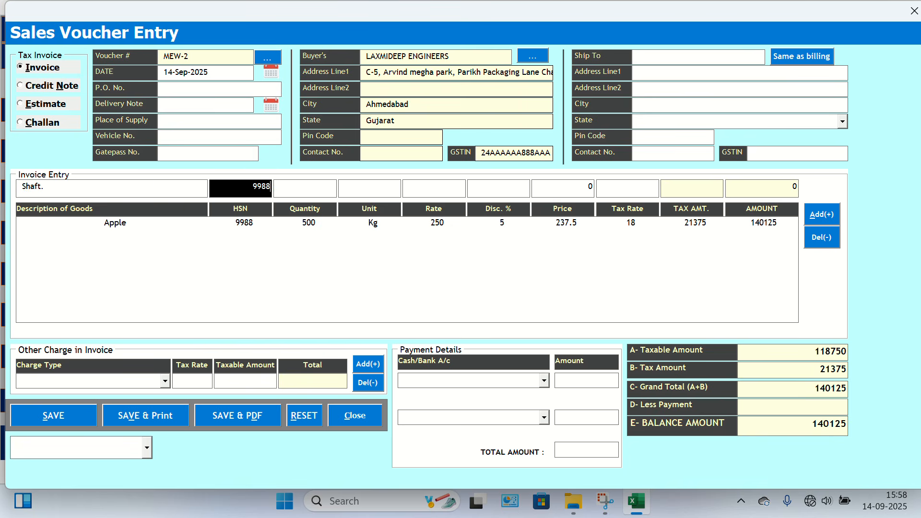
pyautogui.press('Tab')
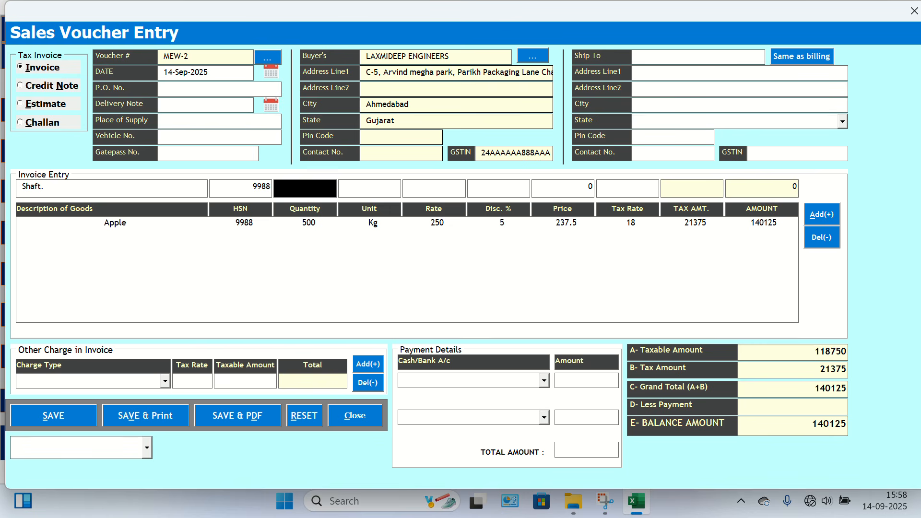
# Set the Shaft item's quantity to 20 and its unit to Nos.
pyautogui.write('20')
pyautogui.press('Tab')
pyautogui.write('N')
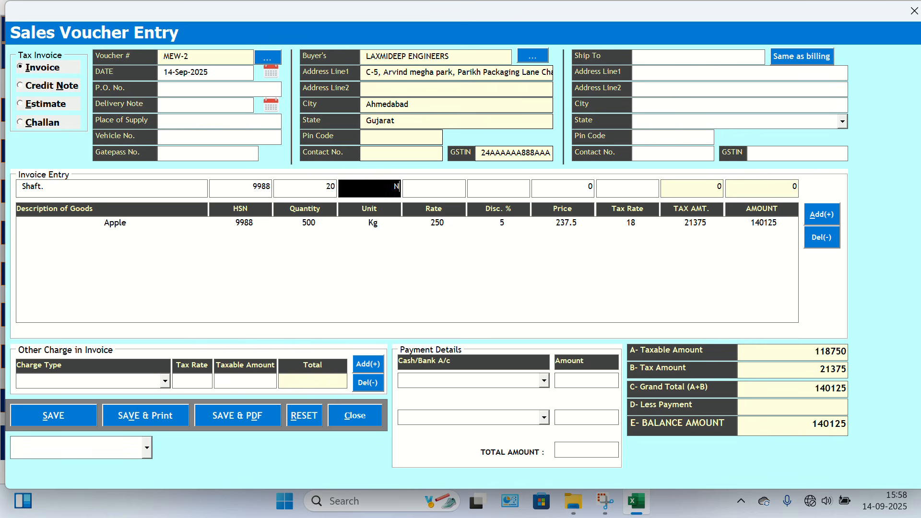
pyautogui.write('Os')
pyautogui.press('Tab')
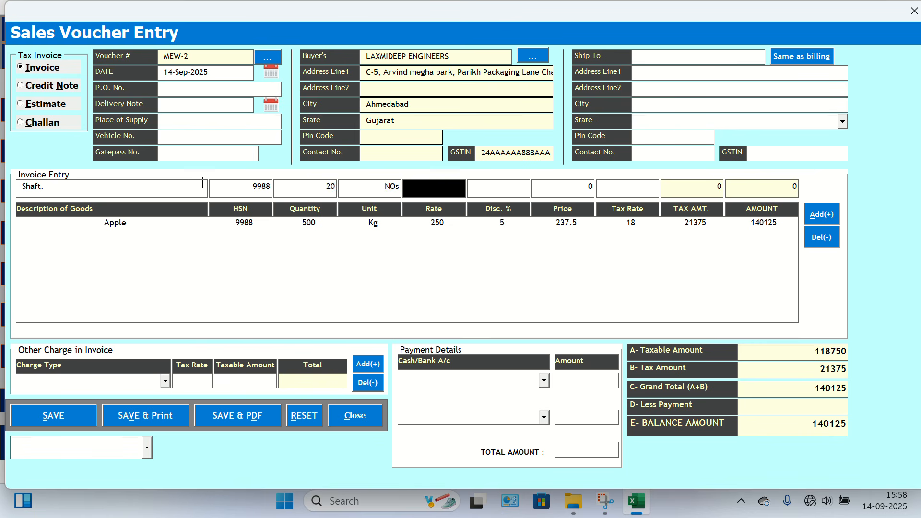
pyautogui.hotkey('shift', 'Tab')
pyautogui.write('Nos')
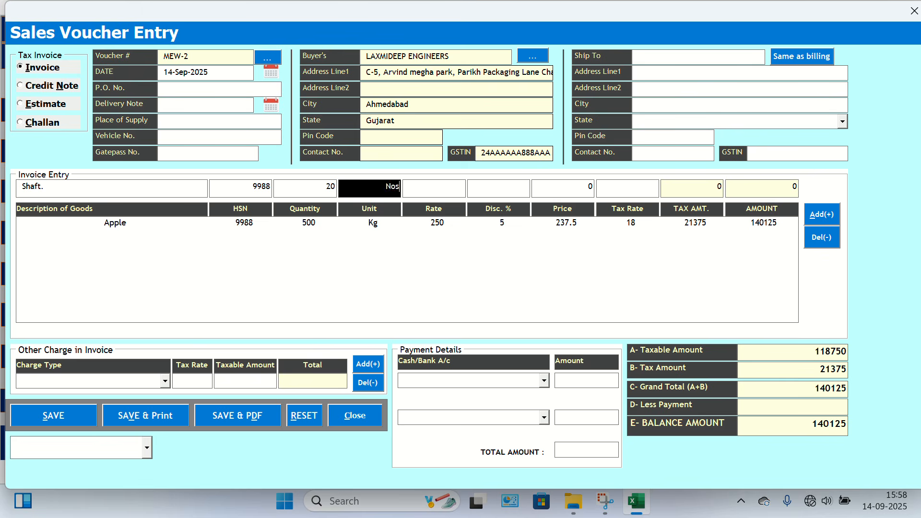
pyautogui.press('Tab')
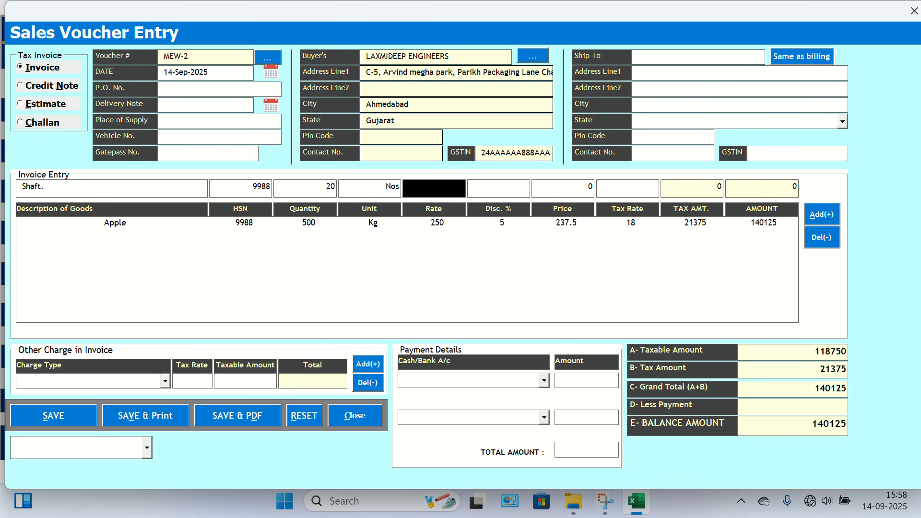
# Set the Shaft item's rate to 500 and tax rate to 18, add it to the invoice and decline further items.
pyautogui.write('500')
pyautogui.press('Tab')
pyautogui.press('Tab')
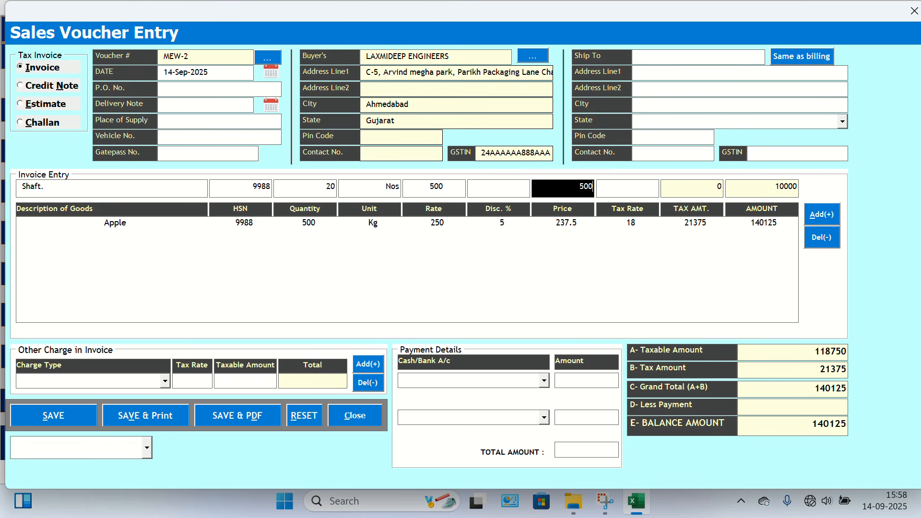
pyautogui.press('Tab')
pyautogui.write('18')
pyautogui.press('Tab')
pyautogui.press('Return')
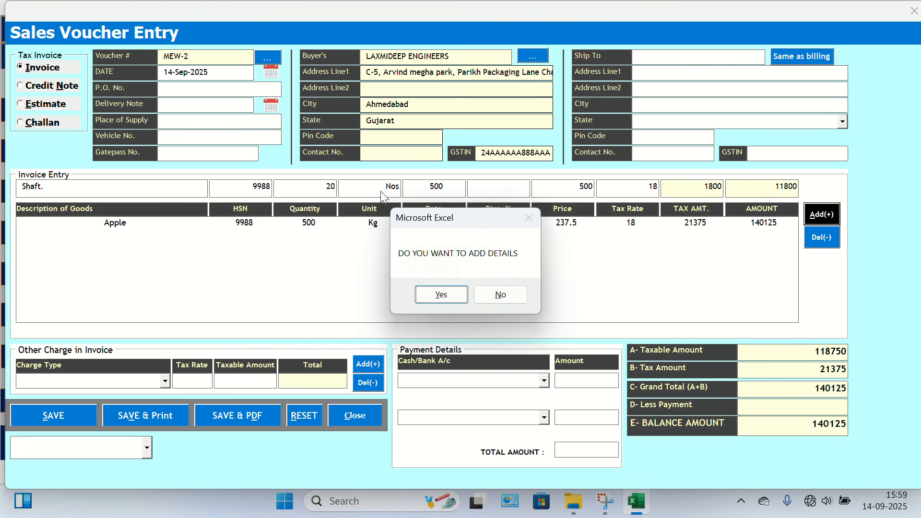
pyautogui.press('Return')
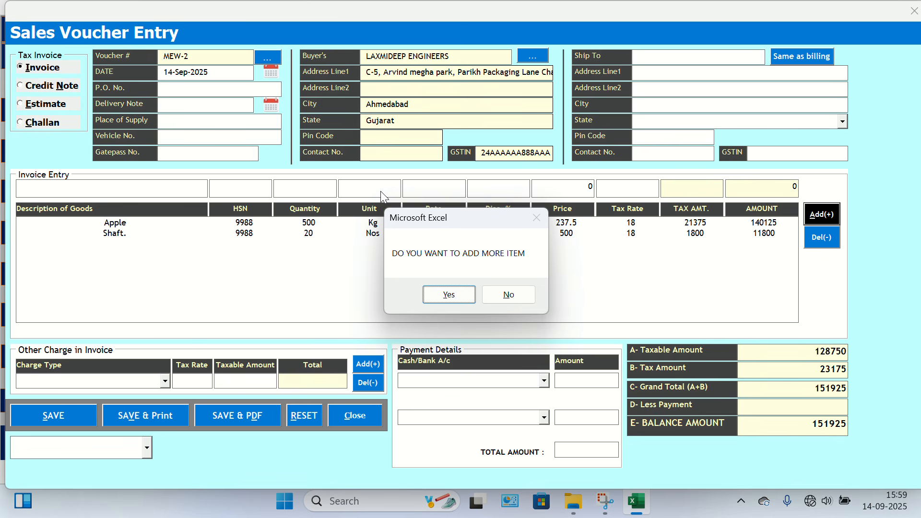
pyautogui.press('Tab')
pyautogui.press('Return')
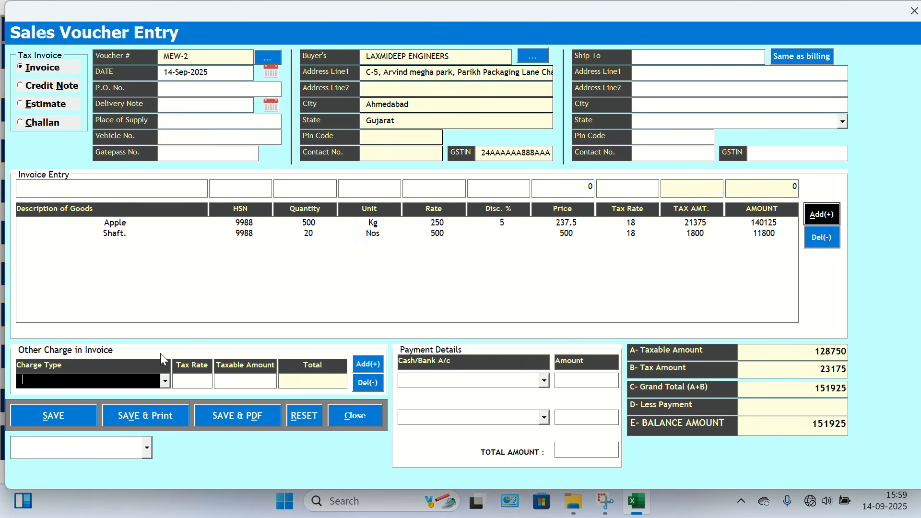
pyautogui.click(165, 381)
pyautogui.click(164, 383)
# Load the Shaft line from the invoice list for editing, set its rate to 400 and update the line.
pyautogui.doubleClick(444, 235)
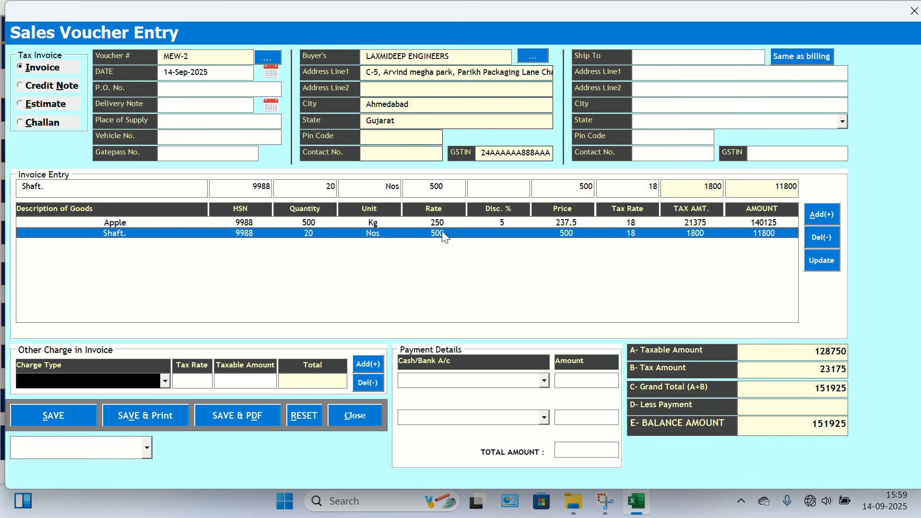
pyautogui.click(450, 188)
pyautogui.press('BackSpace')
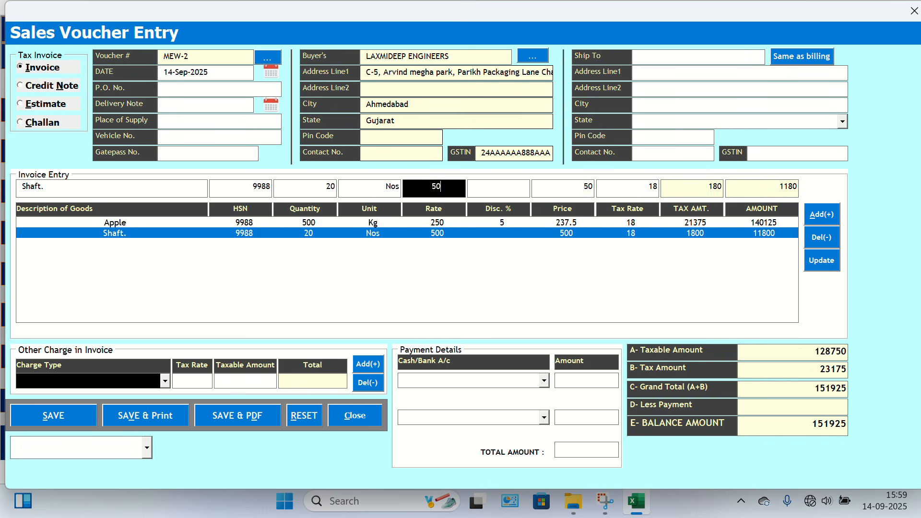
pyautogui.press('BackSpace')
pyautogui.press('BackSpace')
pyautogui.write('400')
pyautogui.click(814, 260)
pyautogui.click(487, 292)
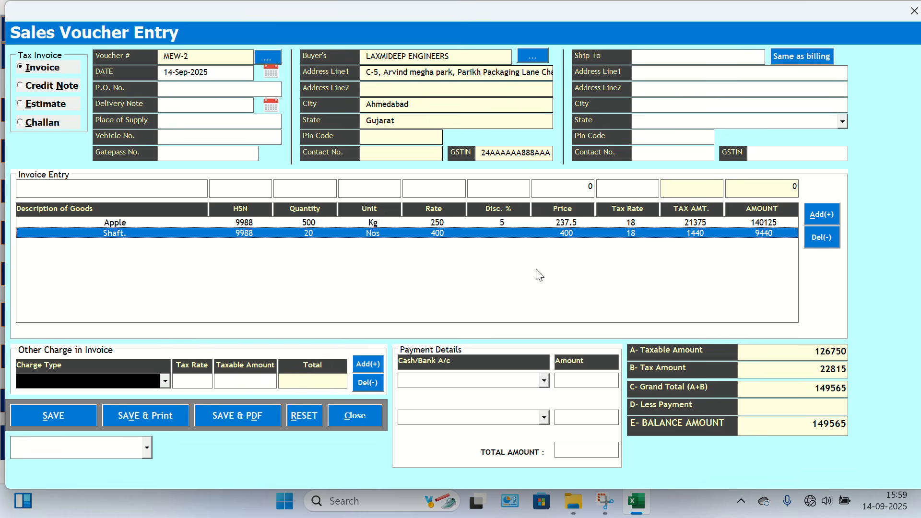
# View the other-charge types and the cash/bank account options without choosing any.
pyautogui.click(165, 381)
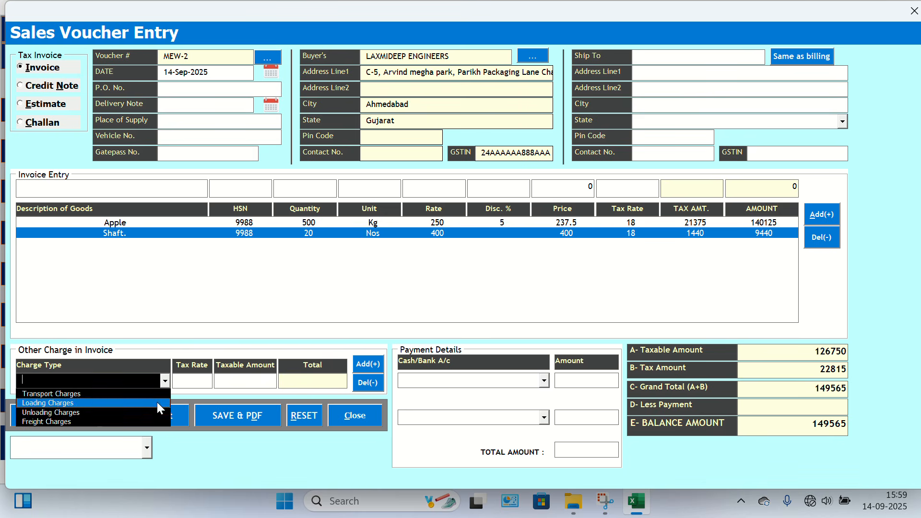
pyautogui.click(199, 382)
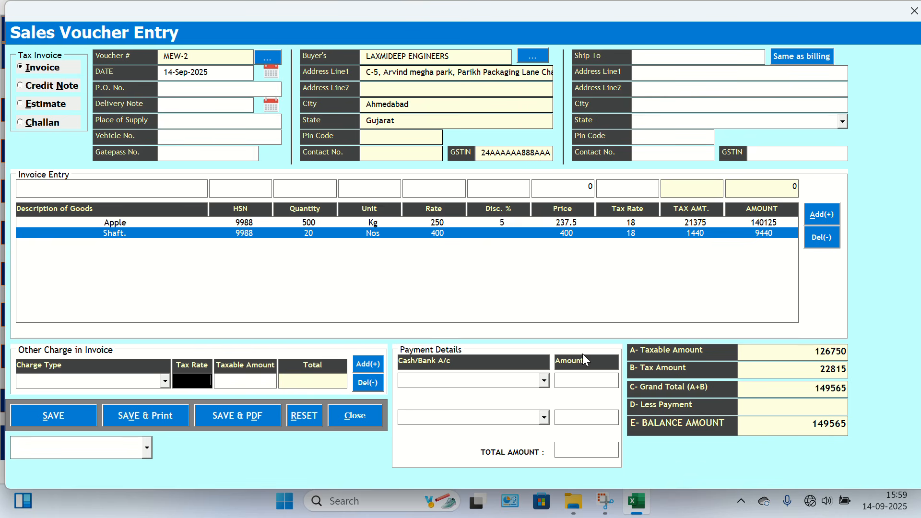
pyautogui.click(544, 381)
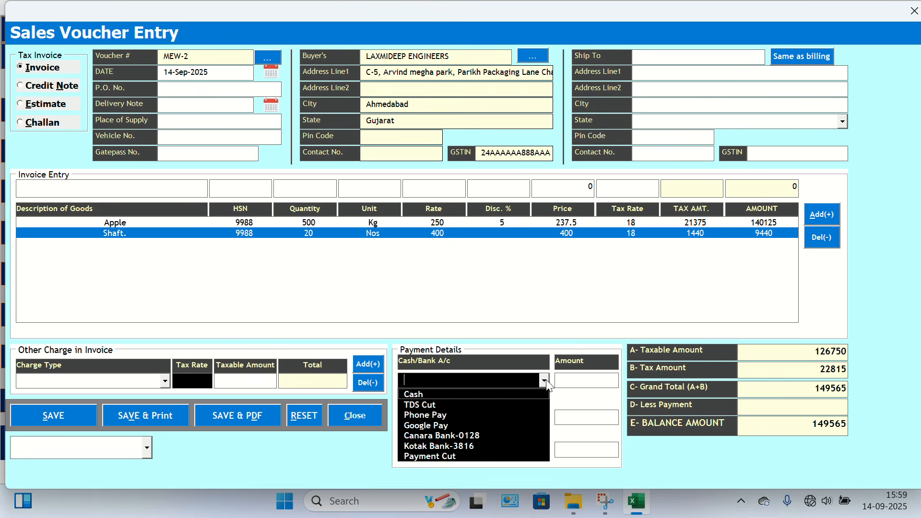
pyautogui.click(546, 382)
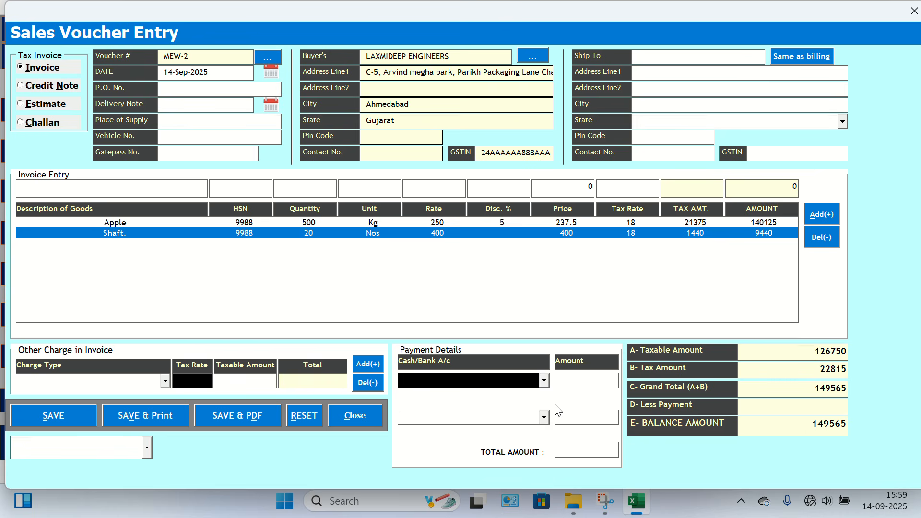
# Record a Cash payment of 50000 in the payment details and view the account options for the second payment.
pyautogui.click(544, 380)
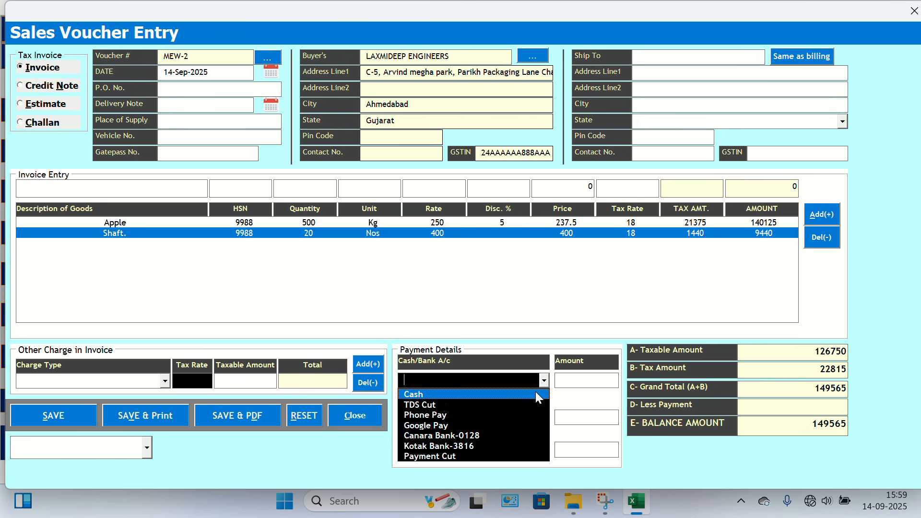
pyautogui.click(538, 398)
pyautogui.click(569, 383)
pyautogui.write('5')
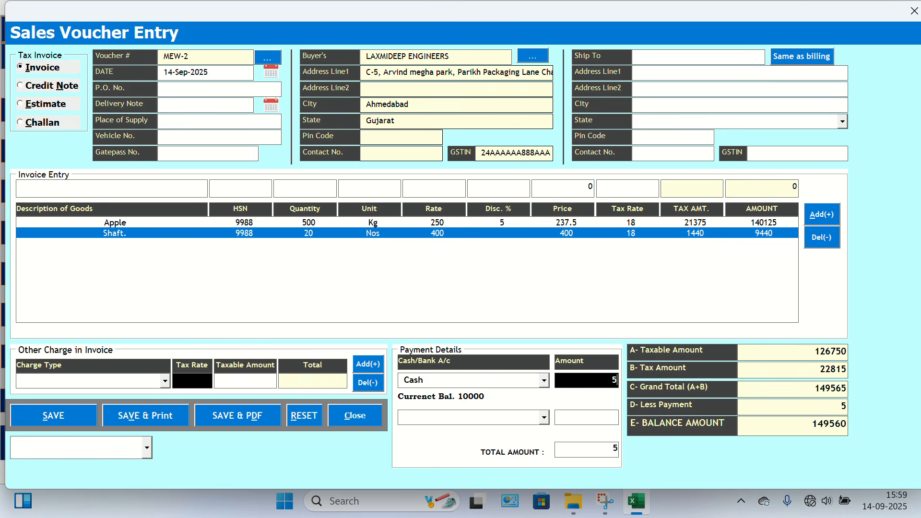
pyautogui.write('0000')
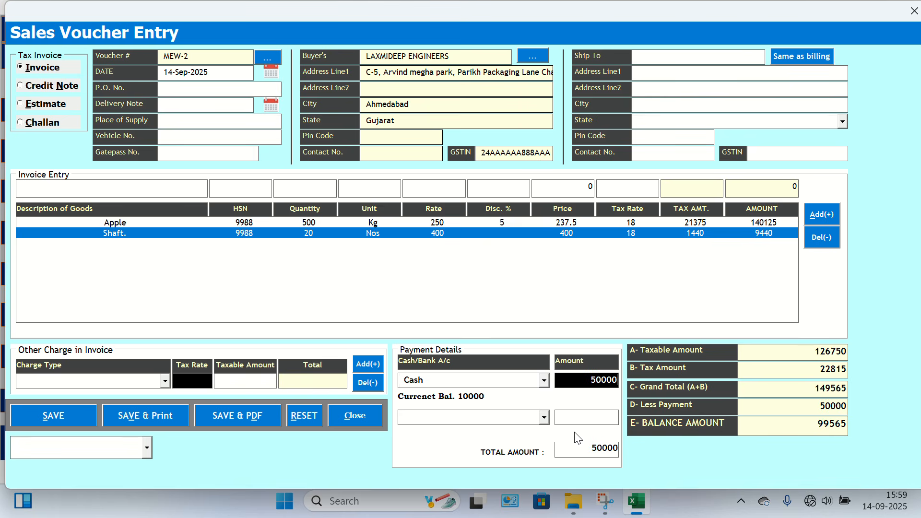
pyautogui.click(544, 418)
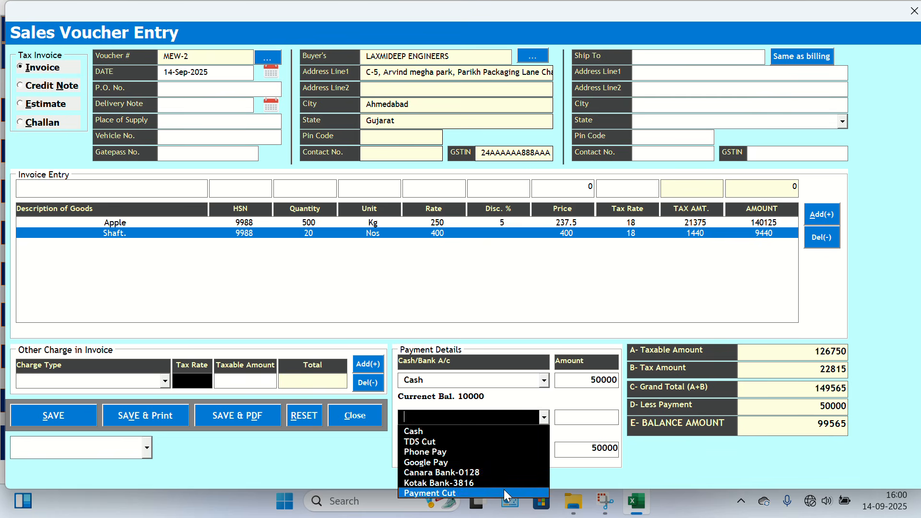
pyautogui.click(580, 422)
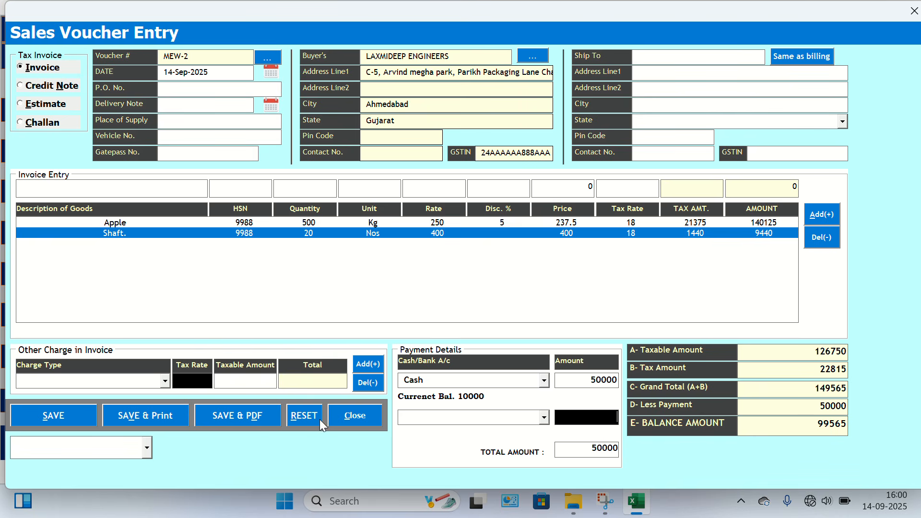
# Try the Duplicate For Transporter and Triplicate For Supplier copy types for the invoice.
pyautogui.click(147, 447)
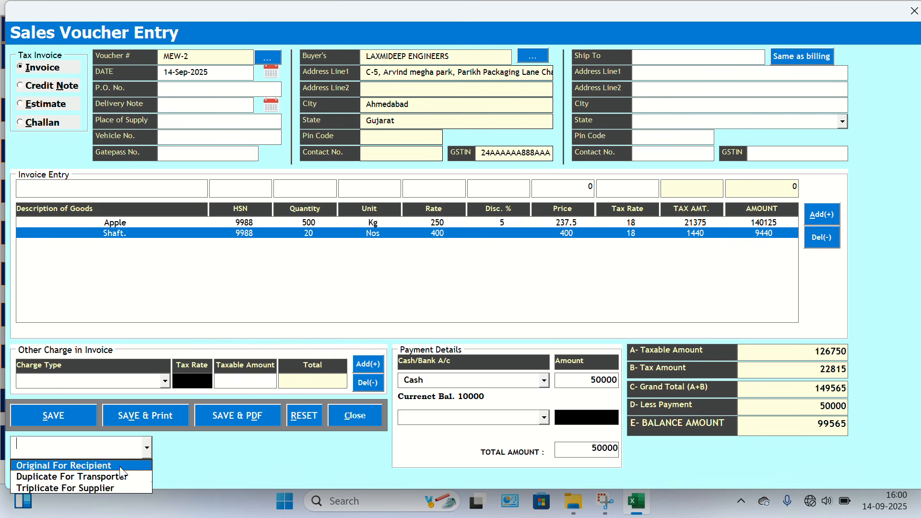
pyautogui.click(106, 477)
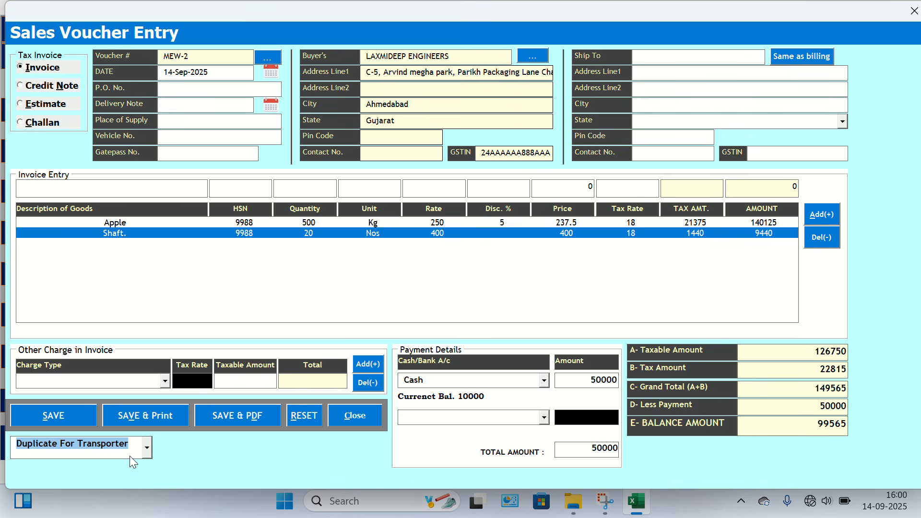
pyautogui.click(146, 449)
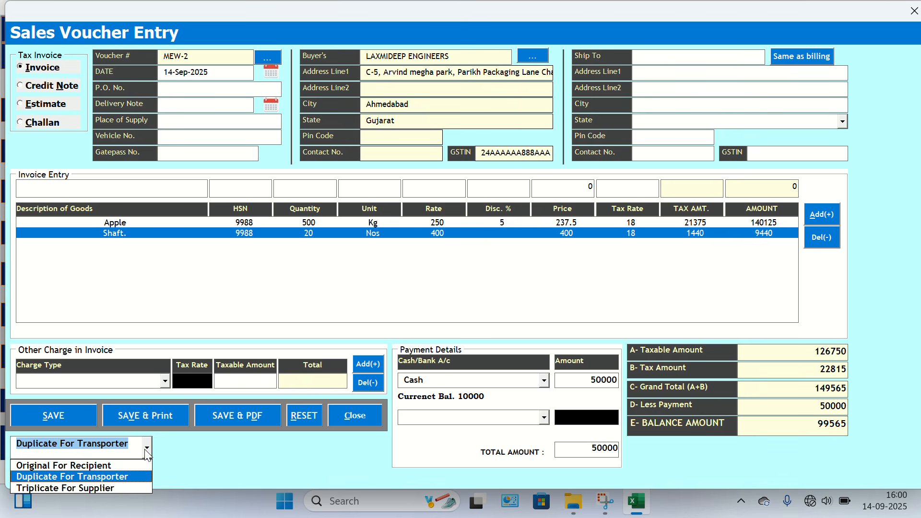
pyautogui.click(116, 487)
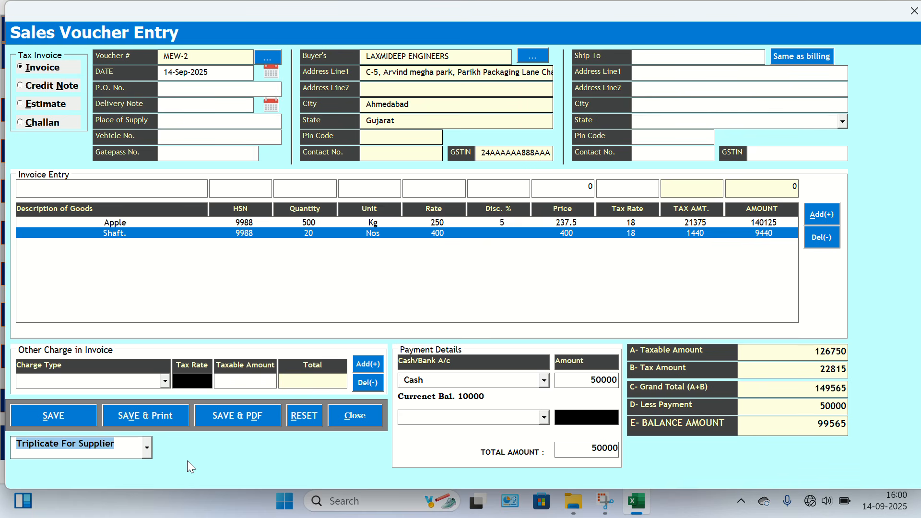
# Set the invoice copy type to Original For Recipient and save the sales voucher with a PDF.
pyautogui.click(143, 445)
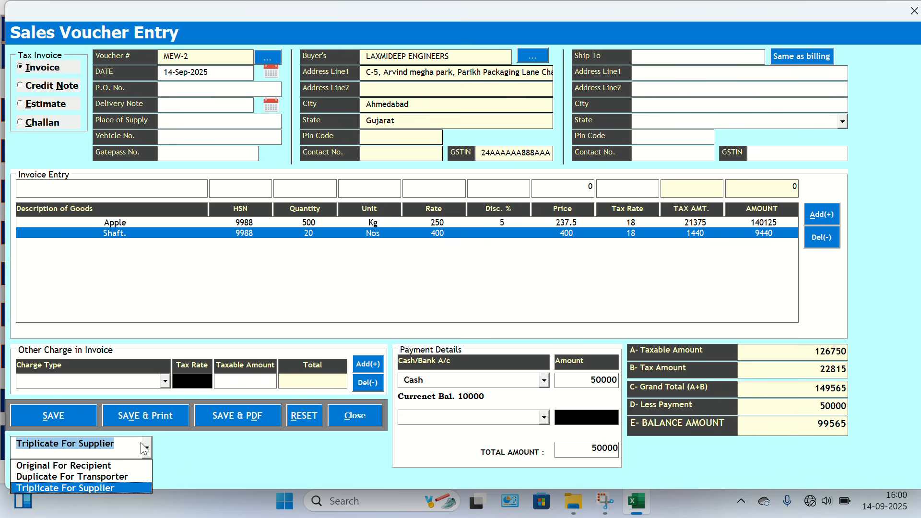
pyautogui.click(139, 466)
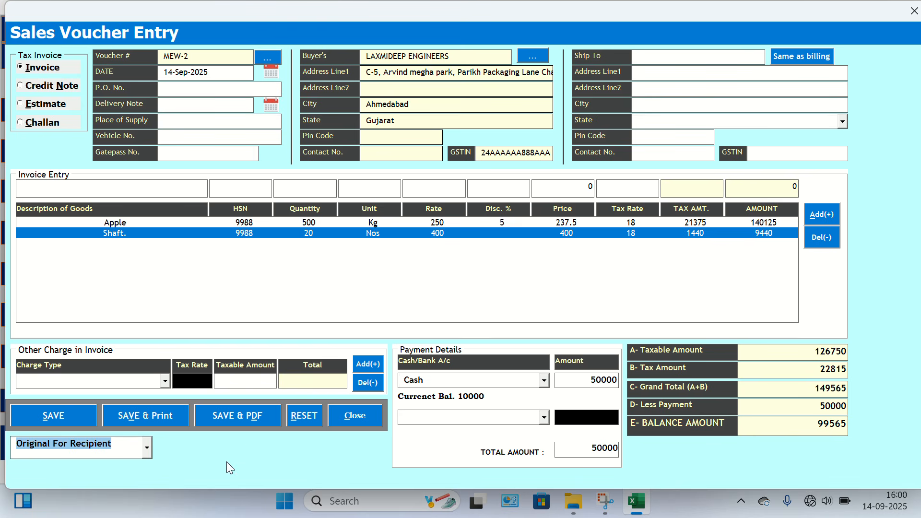
pyautogui.click(236, 413)
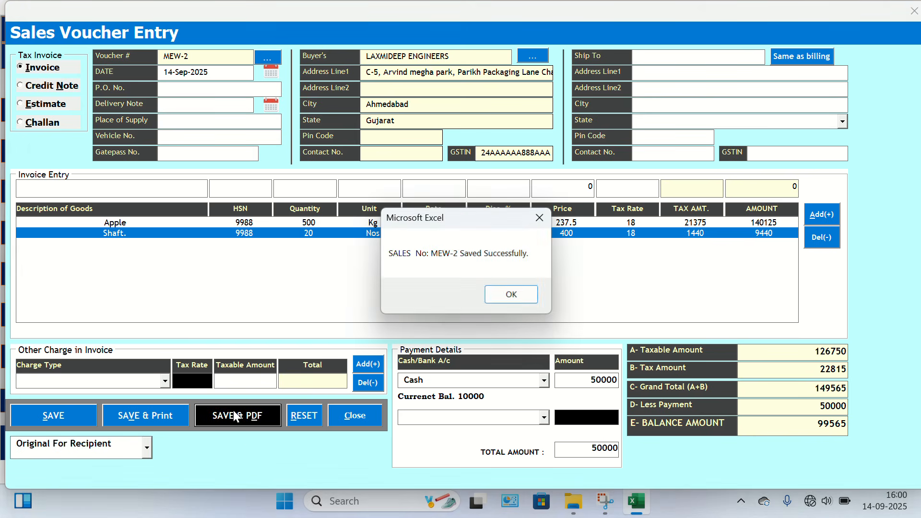
# Confirm the saved sales voucher MEW-2 and its PDF, and allow the invoice file MEW-2.pdf to open.
pyautogui.press('Return')
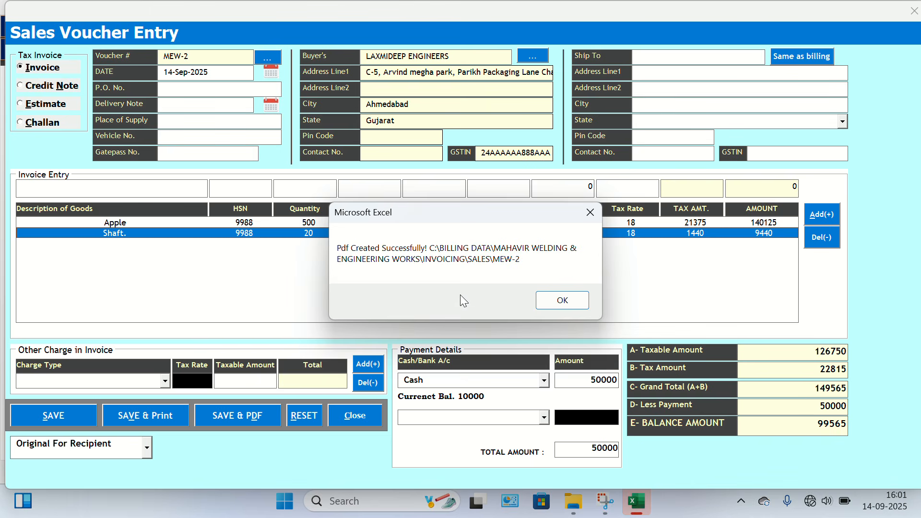
pyautogui.press('Return')
pyautogui.press('Return')
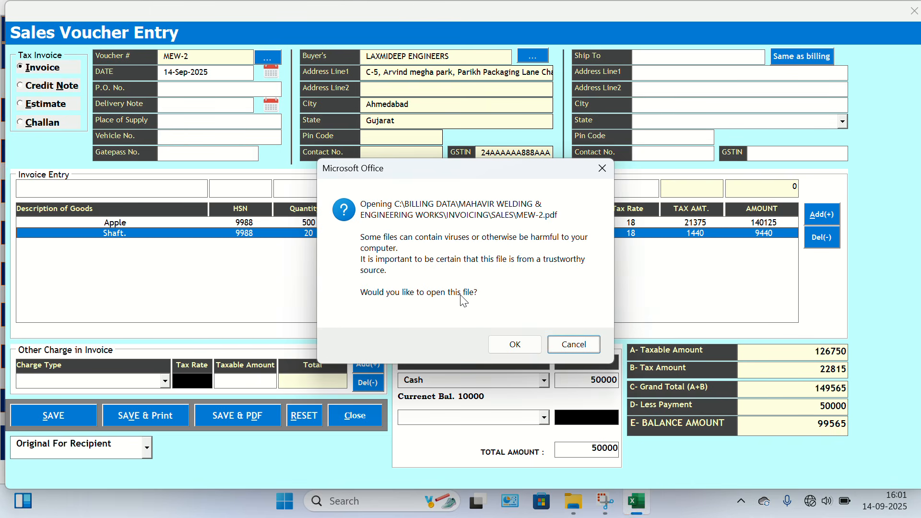
pyautogui.press('Tab')
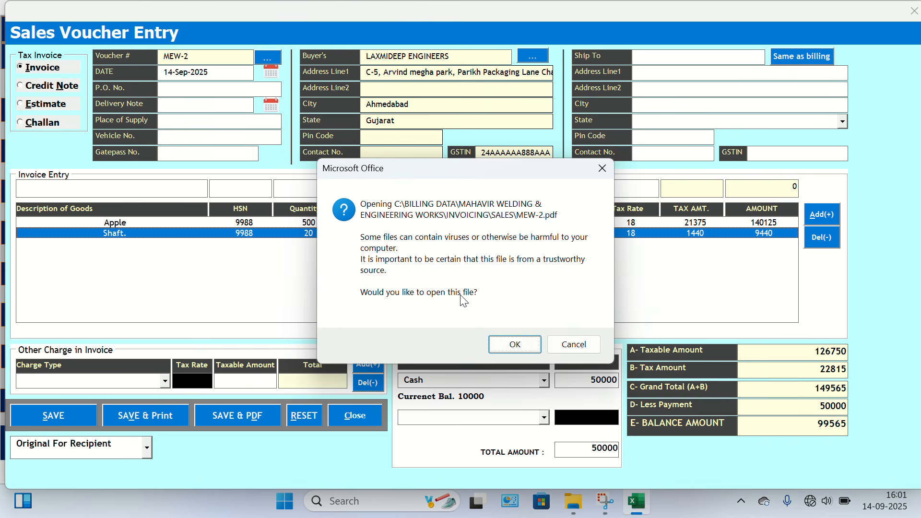
pyautogui.press('Return')
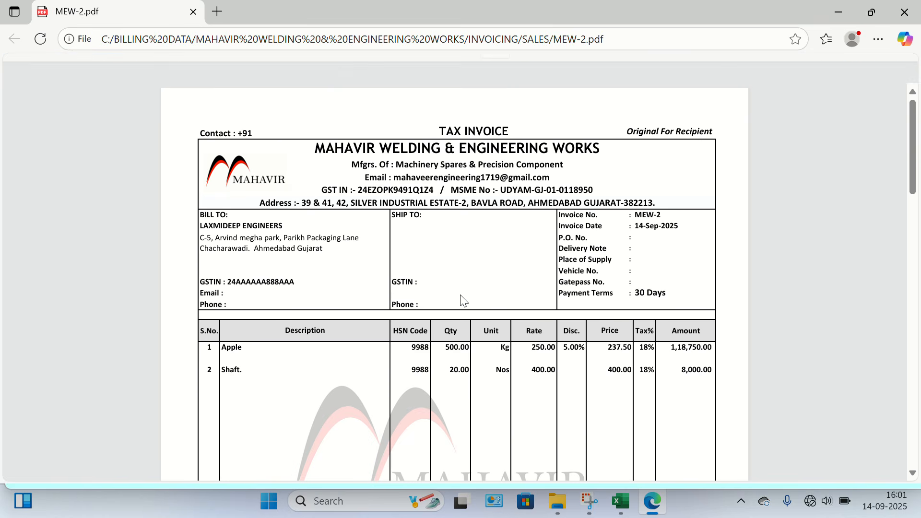
# Examine the invoice's header, item lines, GST calculation, payment, terms and bank details, and close the PDF.
pyautogui.scroll(-1, 463, 301)
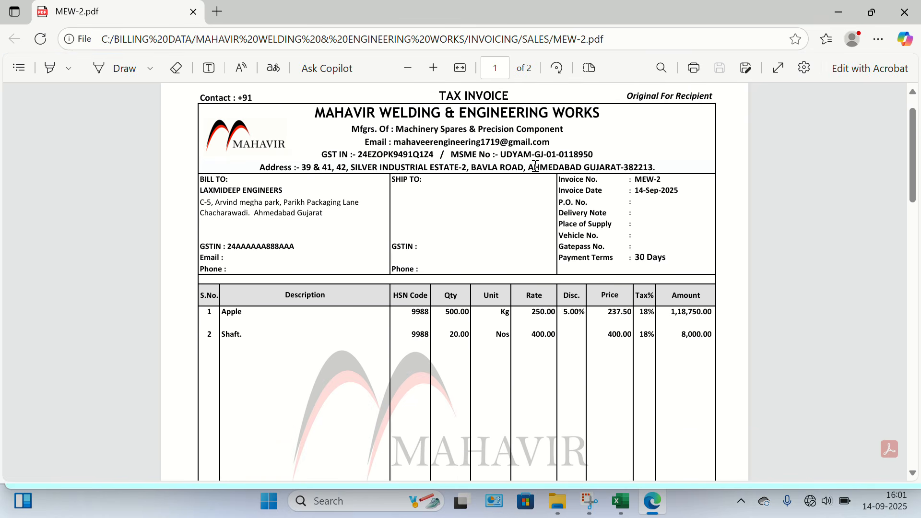
pyautogui.scroll(-2, 534, 165)
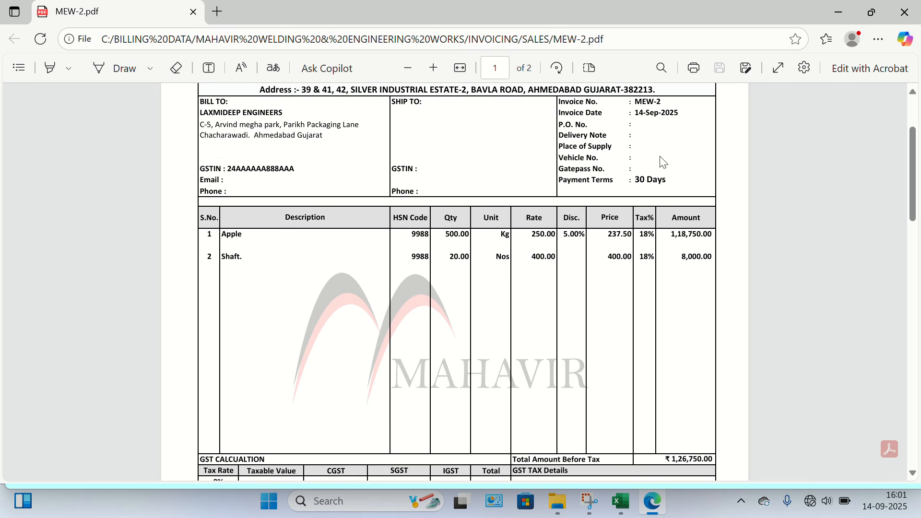
pyautogui.scroll(-1, 541, 249)
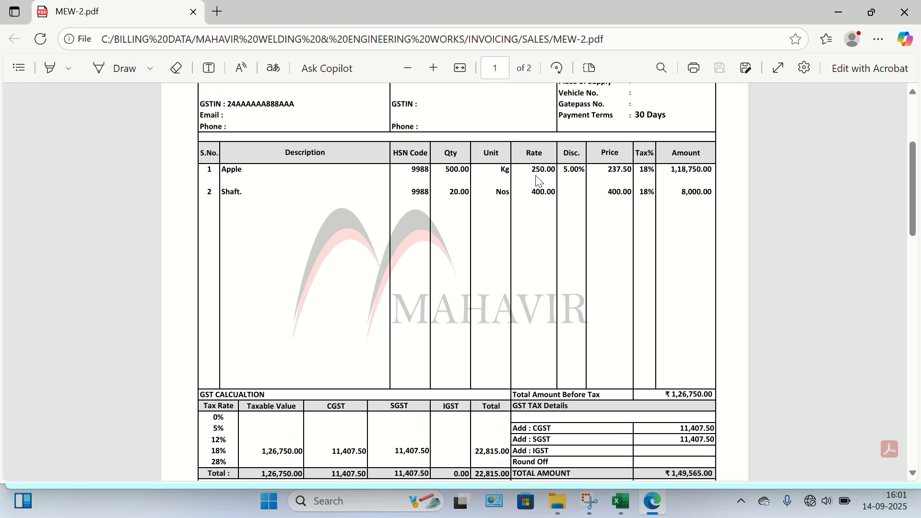
pyautogui.scroll(-2, 632, 280)
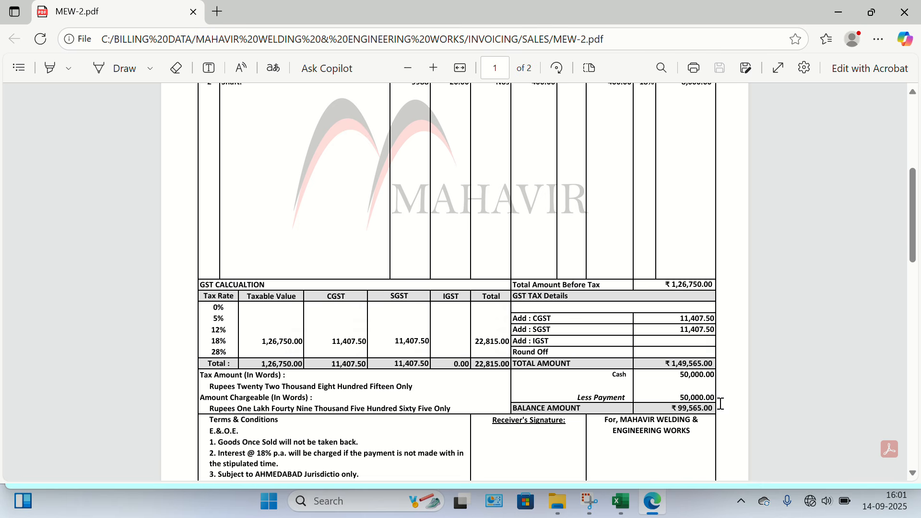
pyautogui.scroll(-2, 641, 422)
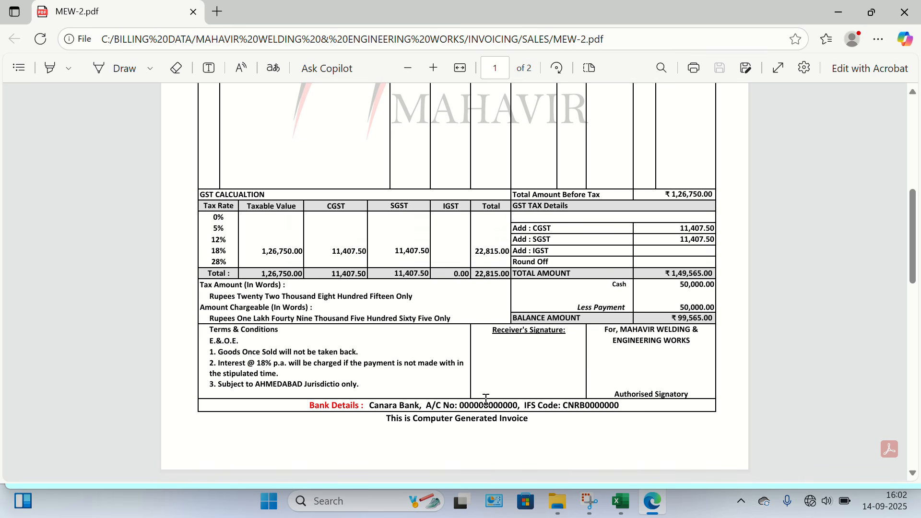
pyautogui.scroll(8, 486, 401)
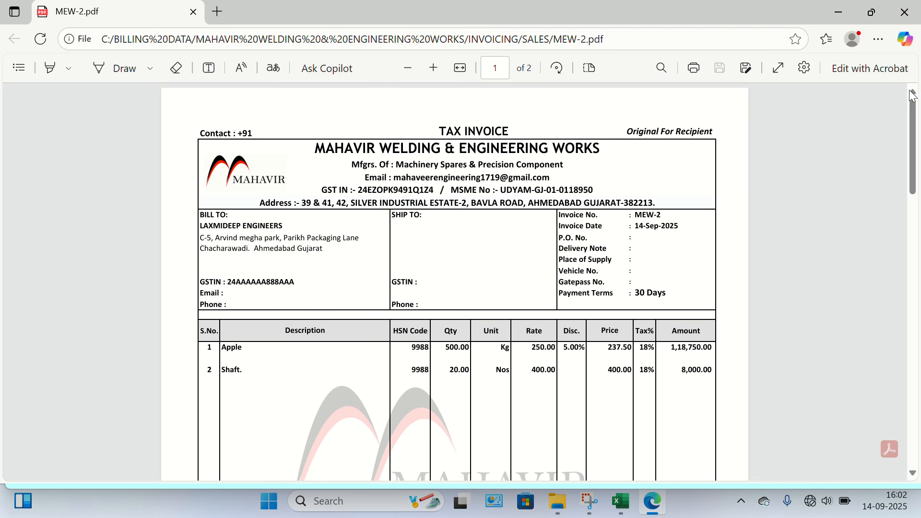
pyautogui.scroll(-3, 693, 269)
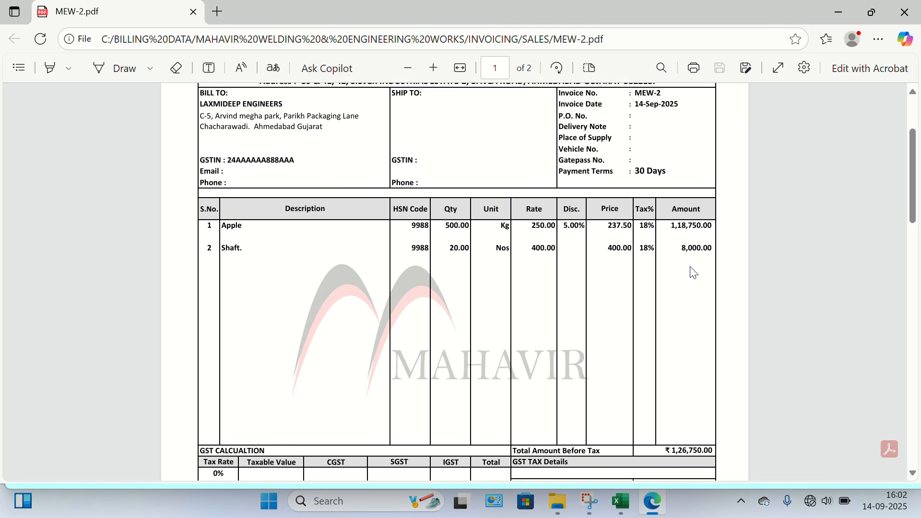
pyautogui.scroll(-3, 693, 273)
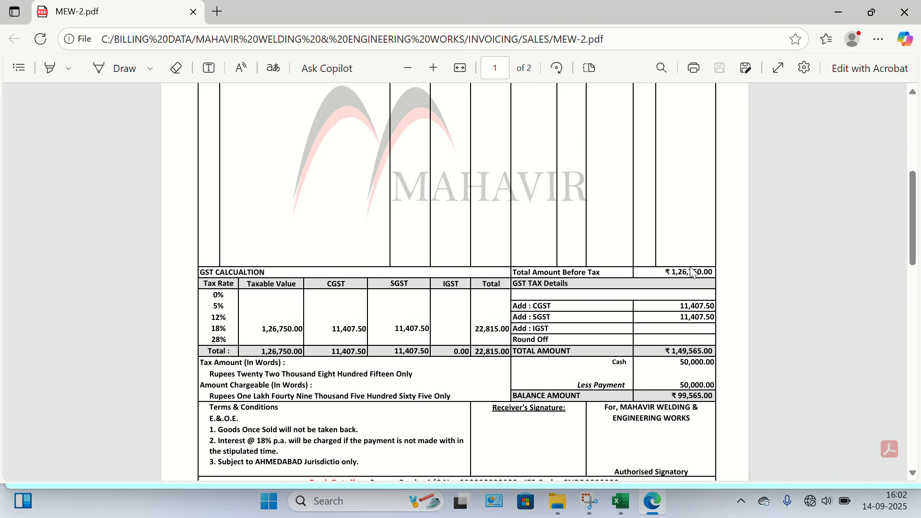
pyautogui.scroll(-3, 693, 273)
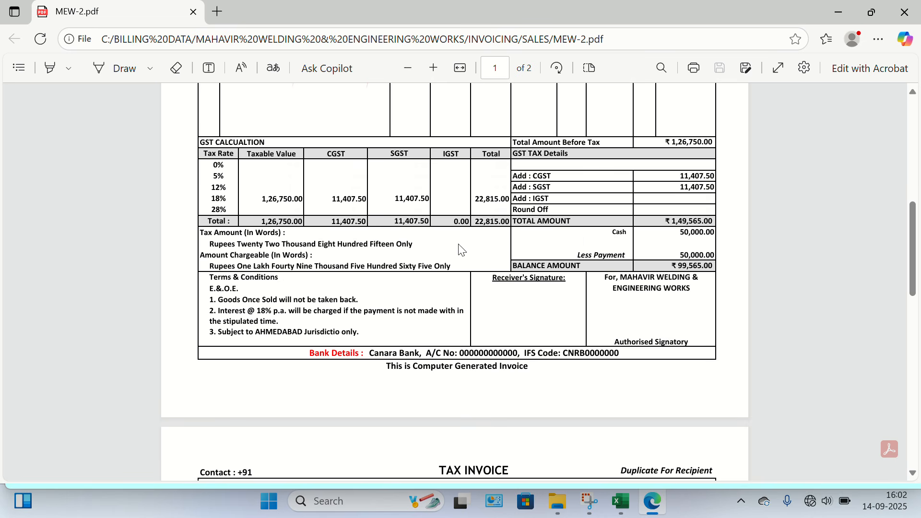
pyautogui.scroll(10, 460, 250)
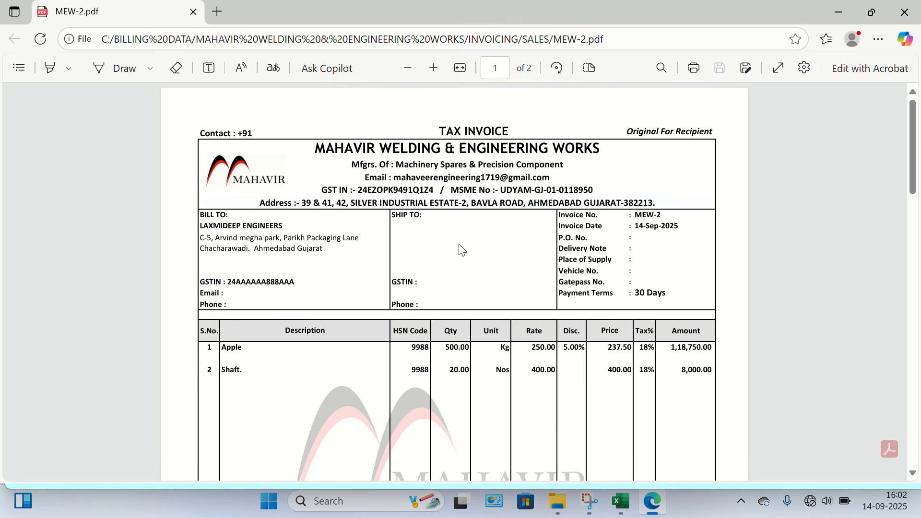
pyautogui.click(905, 13)
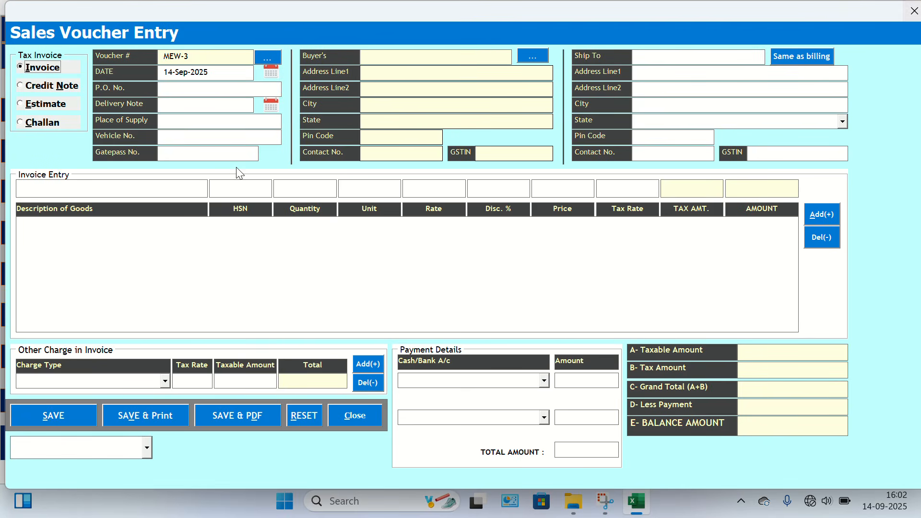
# Close the sales voucher form, view the blank Purchase Voucher Entry form and close it too.
pyautogui.click(364, 419)
pyautogui.press('Return')
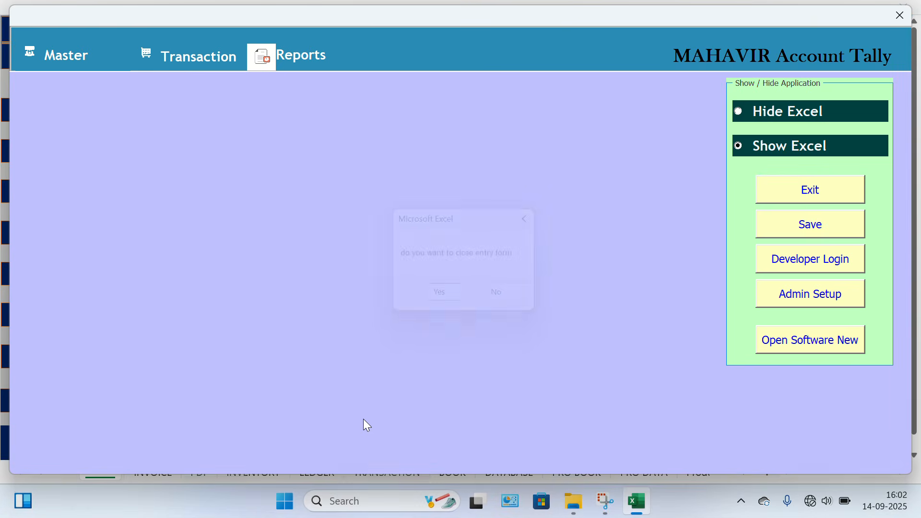
pyautogui.click(196, 62)
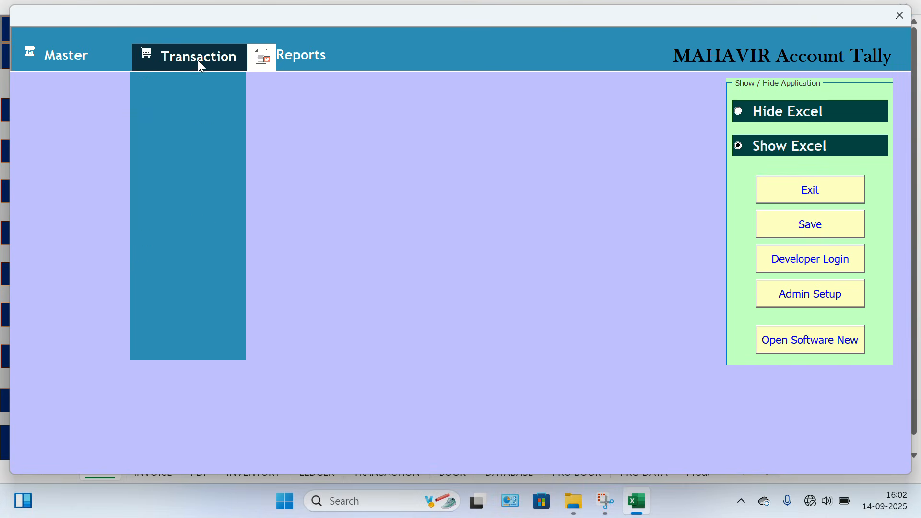
pyautogui.click(167, 114)
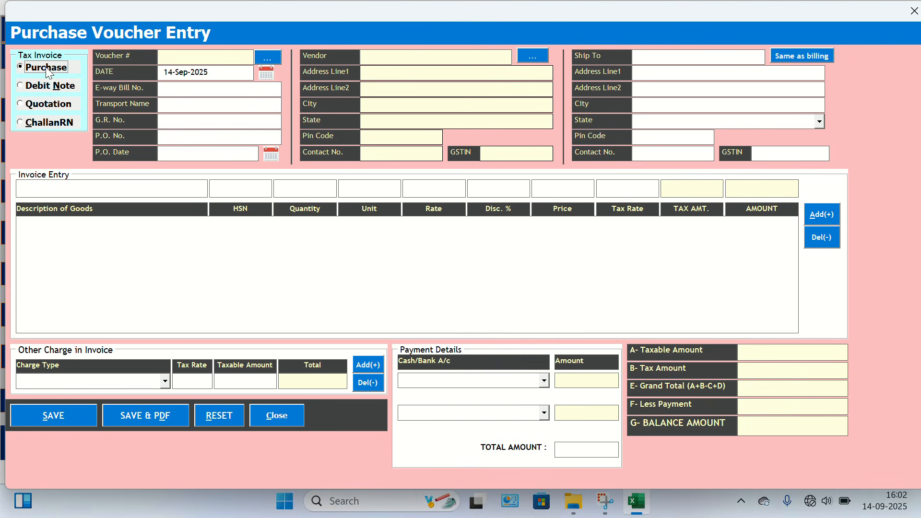
pyautogui.click(282, 414)
pyautogui.press('Return')
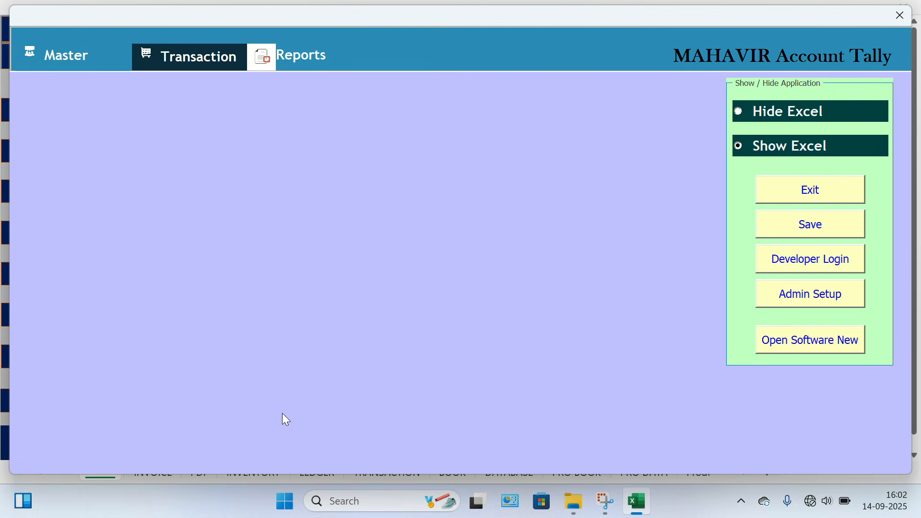
# Reopen the blank Sales Voucher Entry form for a look and close it again.
pyautogui.click(214, 51)
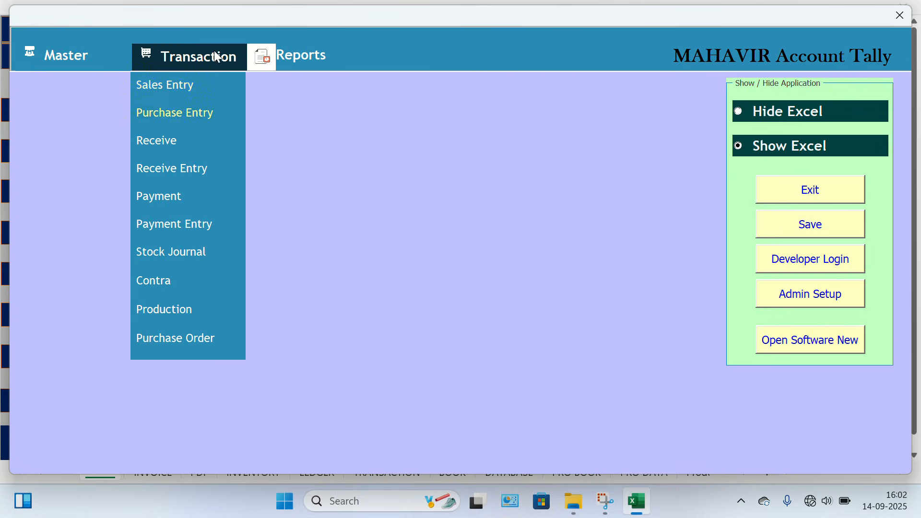
pyautogui.click(163, 87)
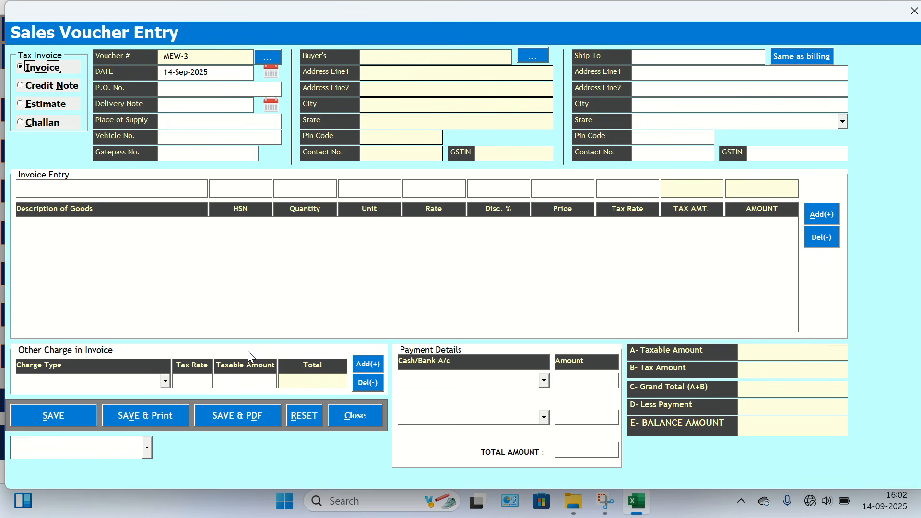
pyautogui.click(347, 413)
pyautogui.press('Return')
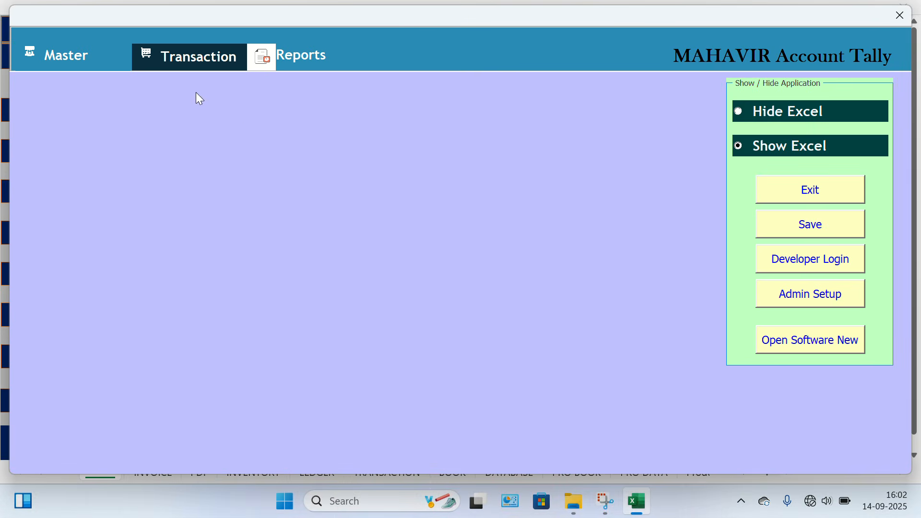
# Open the Receive form, select LAXMIDEEP ENGINEERS as the party and view the Cash/Bank options without choosing one.
pyautogui.click(174, 49)
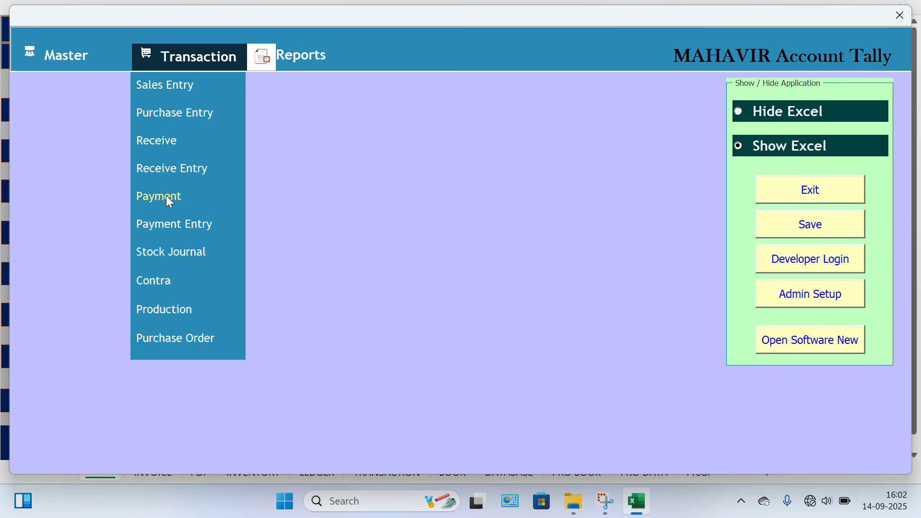
pyautogui.click(163, 152)
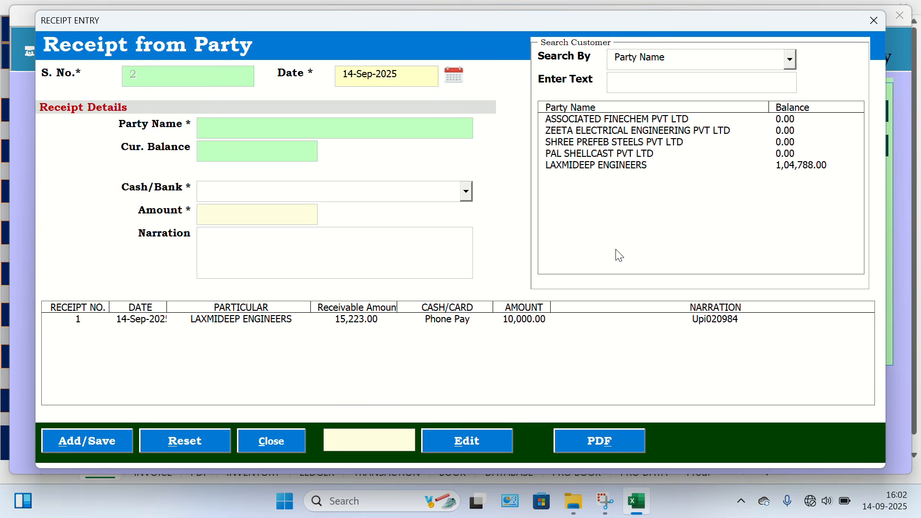
pyautogui.click(806, 169)
pyautogui.click(416, 196)
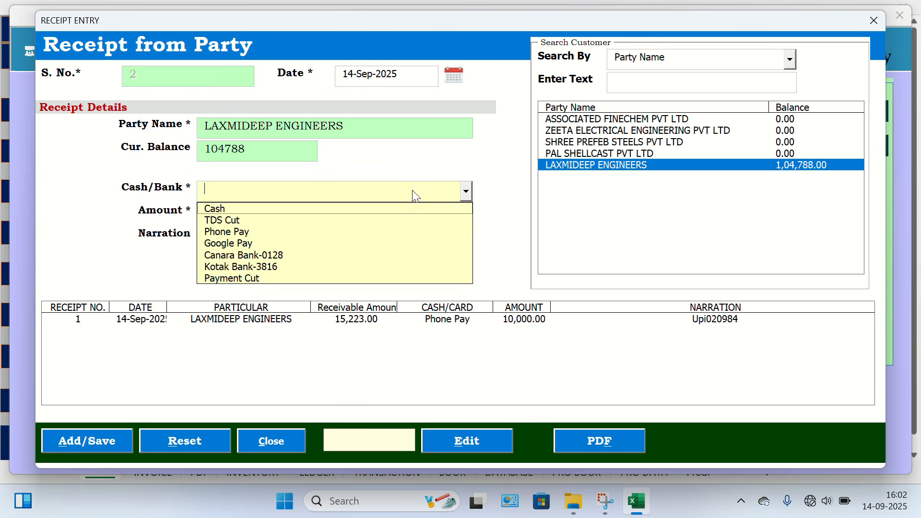
pyautogui.click(465, 383)
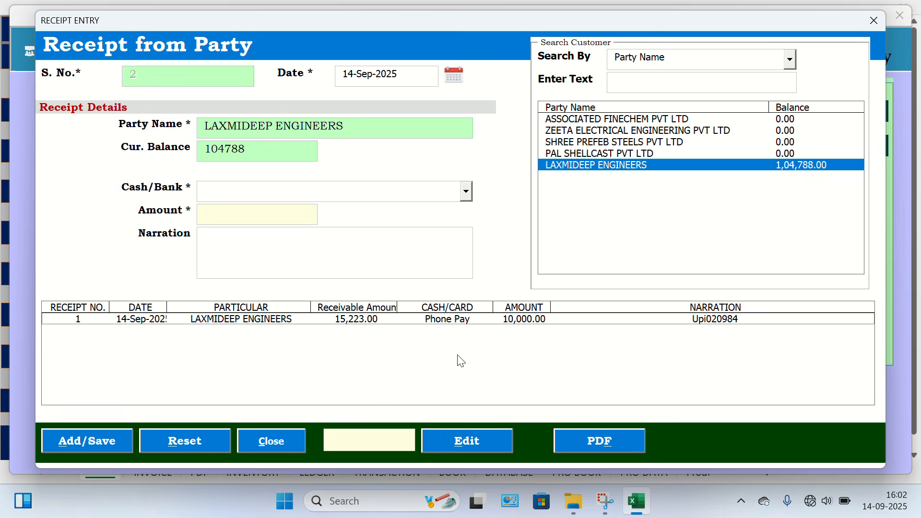
# Load receipt 1 from the receipt list, generate its receipt slip PDF and open the file.
pyautogui.click(469, 325)
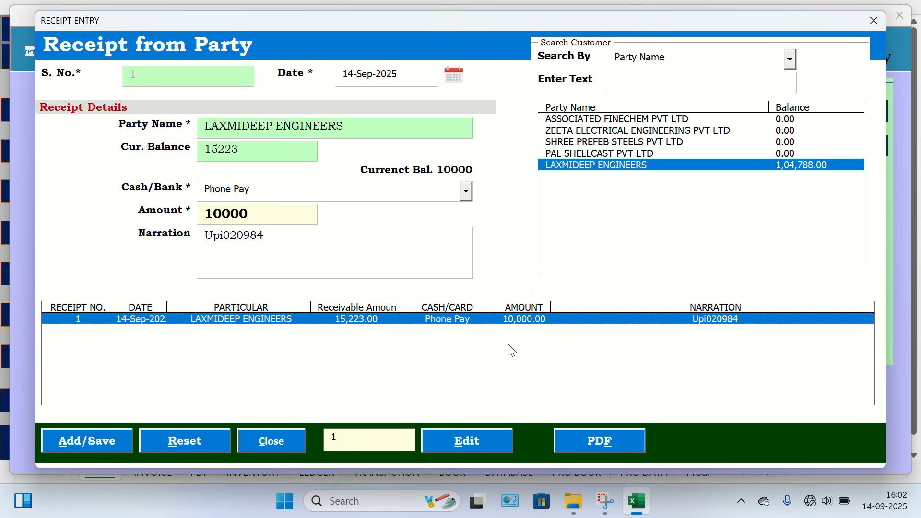
pyautogui.click(585, 438)
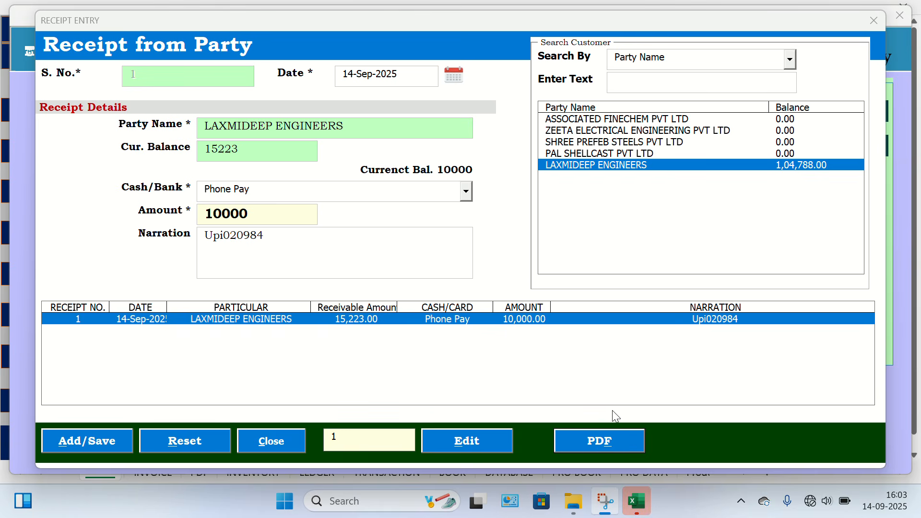
pyautogui.click(583, 434)
pyautogui.press('Return')
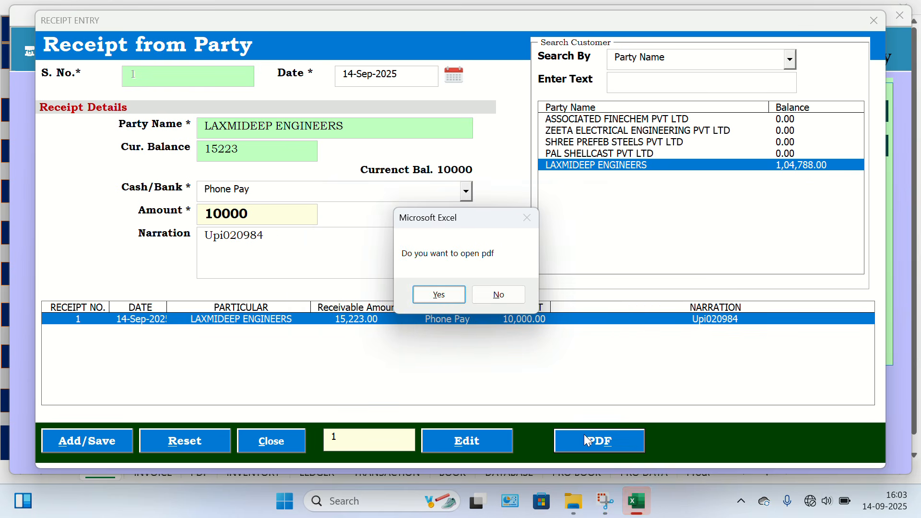
pyautogui.press('Return')
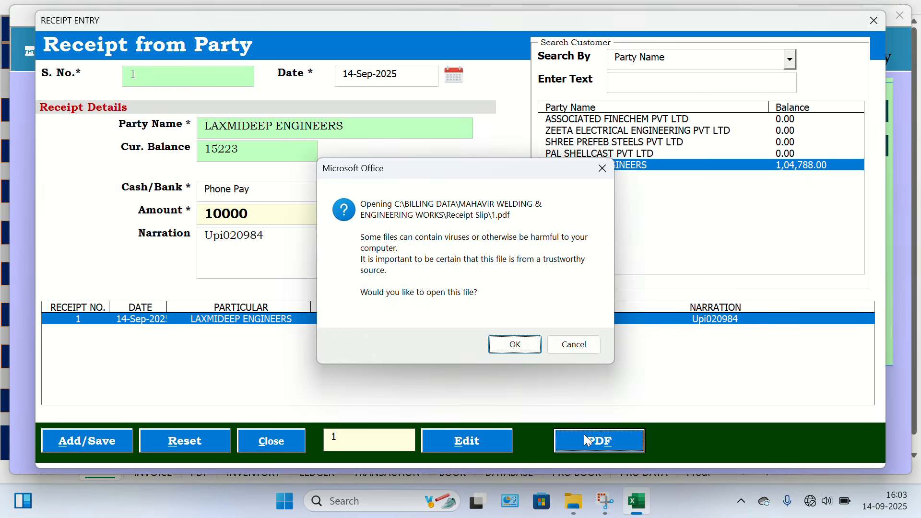
pyautogui.press('Return')
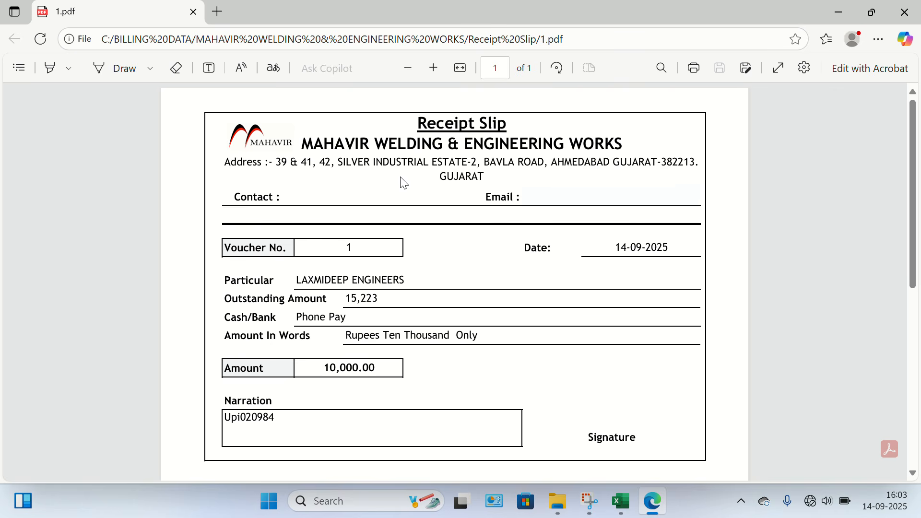
# Examine the receipt slip's party, payment account, amount and narration, and close the PDF.
pyautogui.scroll(-5, 508, 223)
pyautogui.scroll(4, 508, 224)
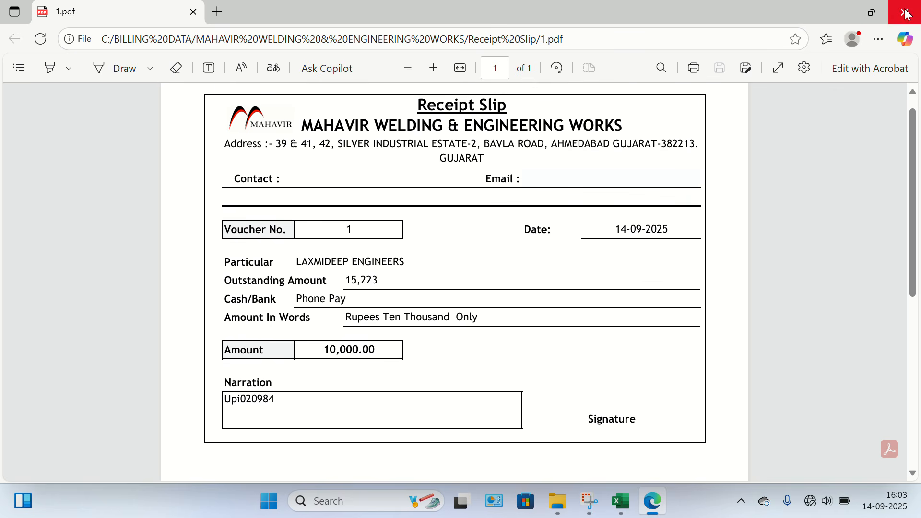
pyautogui.click(906, 14)
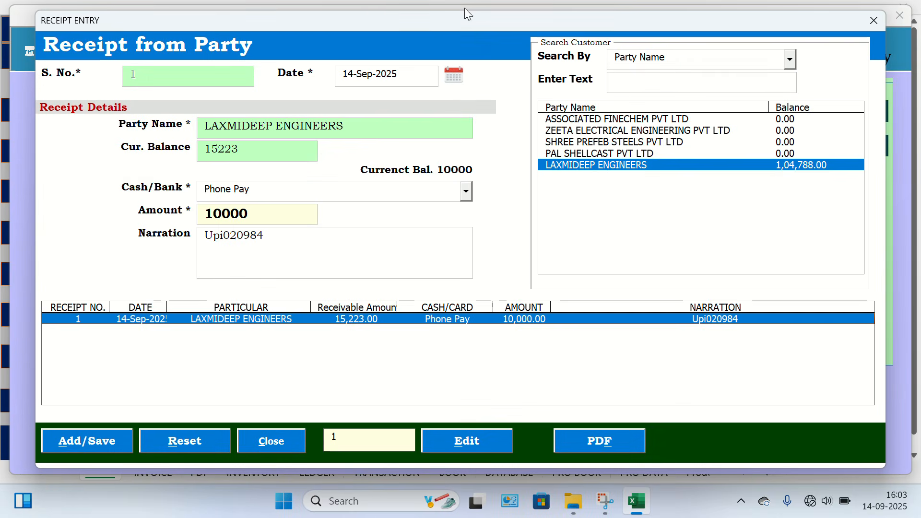
# Close the receipt form and view the available transaction types.
pyautogui.click(878, 20)
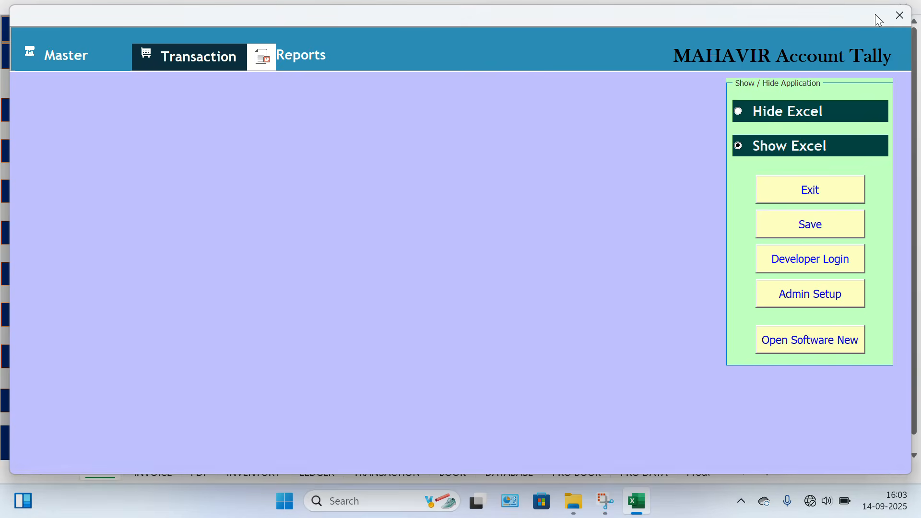
pyautogui.click(209, 55)
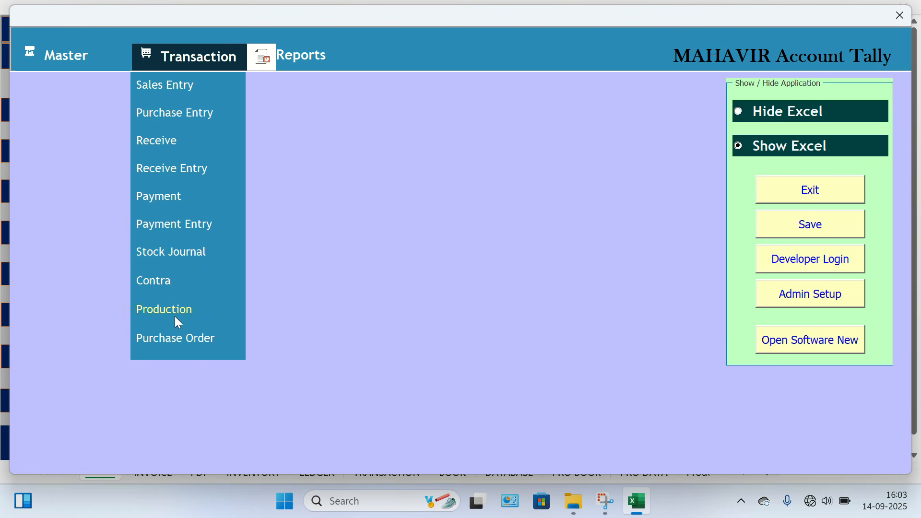
# Open the Purchase Order Entry form to view its layout, and close it without entering anything.
pyautogui.click(177, 340)
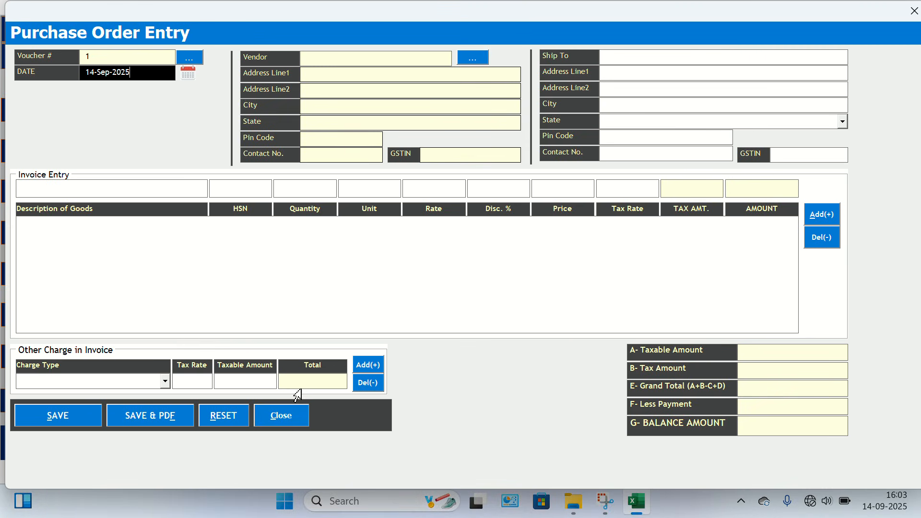
pyautogui.click(288, 418)
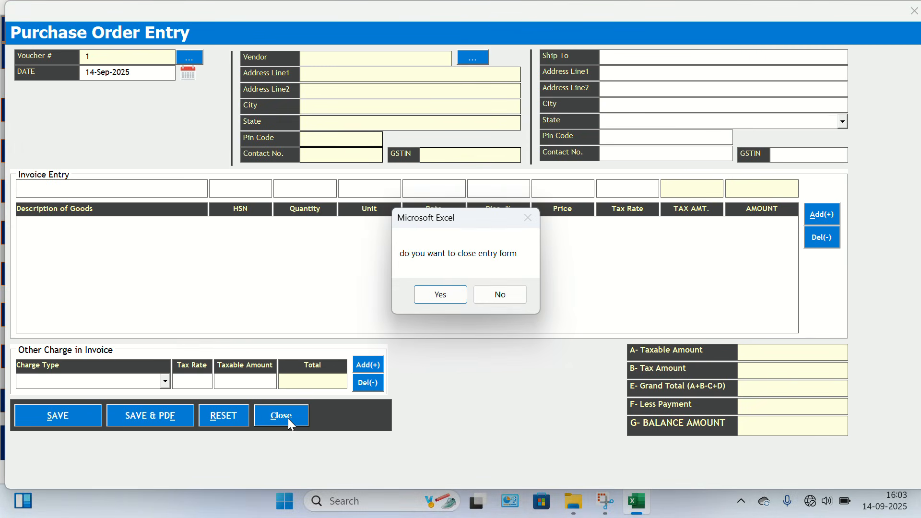
pyautogui.click(455, 293)
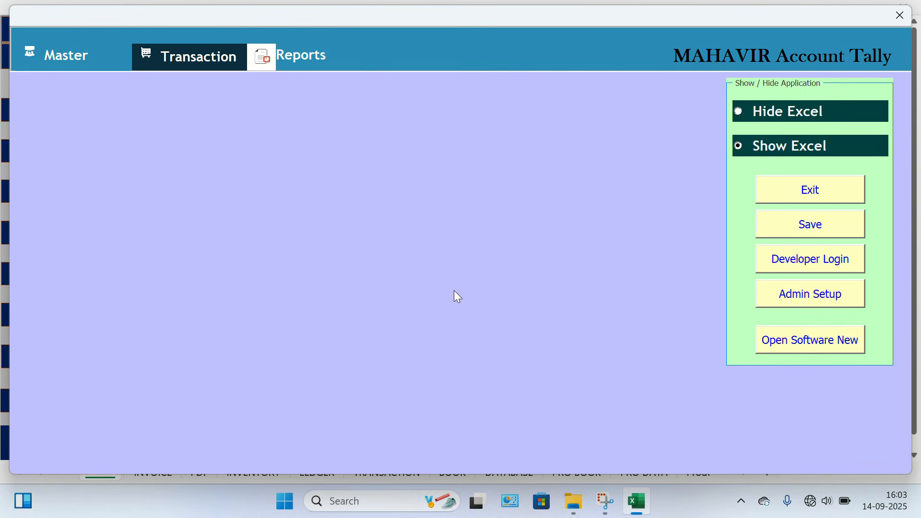
# Display the party ledger statement for LAXMIDEEP ENGINEERS from 1-Sep-2025 to 14-Sep-2025.
pyautogui.click(291, 57)
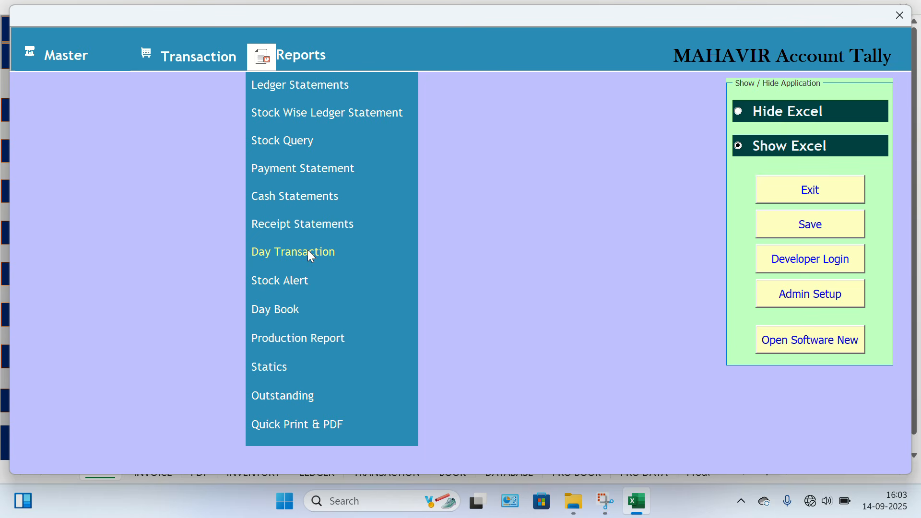
pyautogui.click(285, 89)
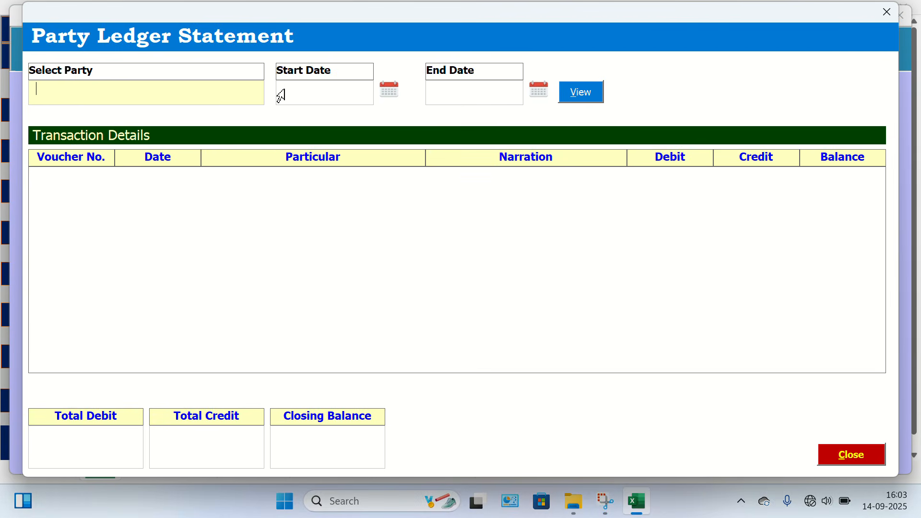
pyautogui.click(234, 89)
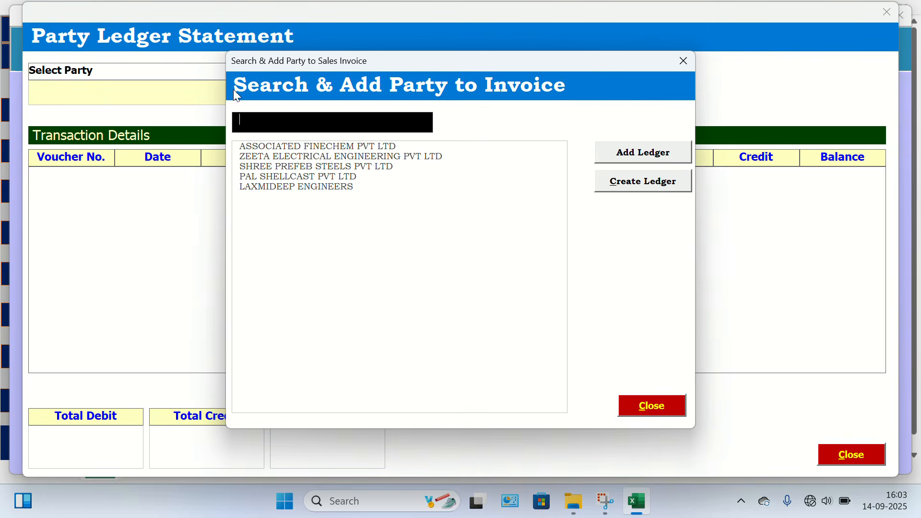
pyautogui.doubleClick(298, 187)
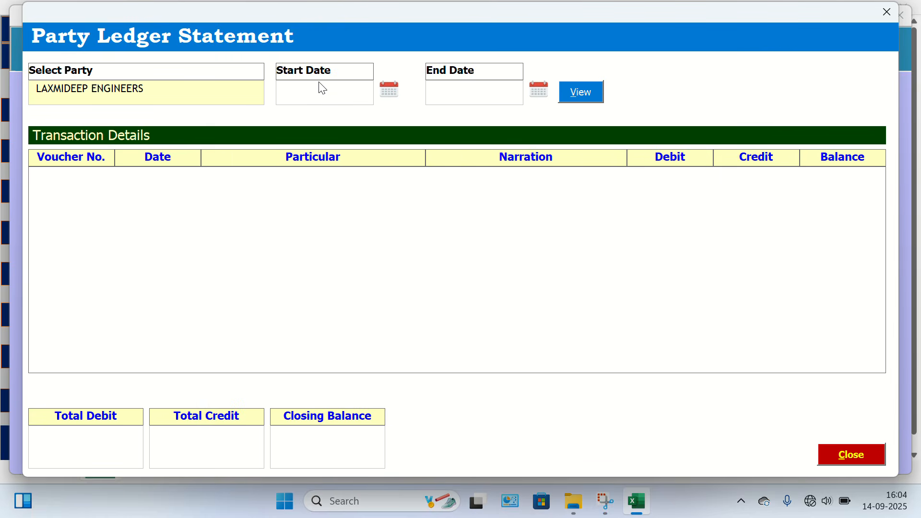
pyautogui.click(389, 90)
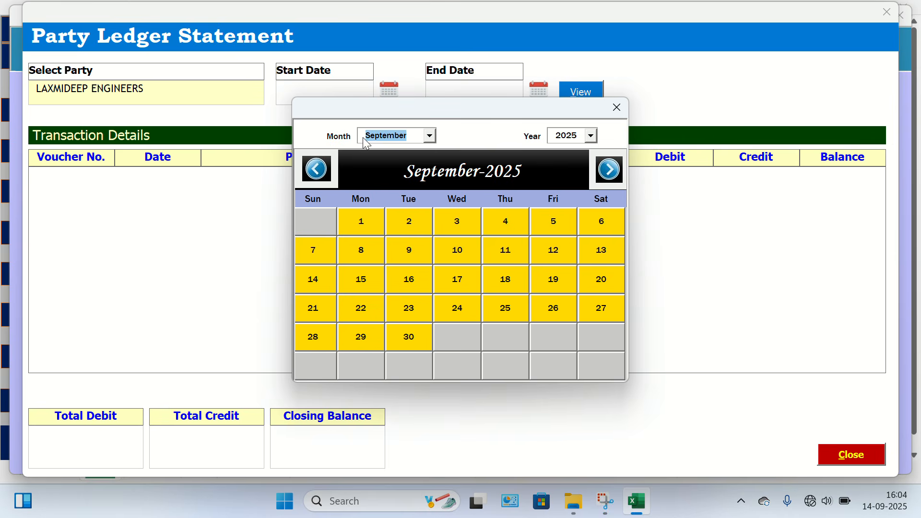
pyautogui.click(358, 220)
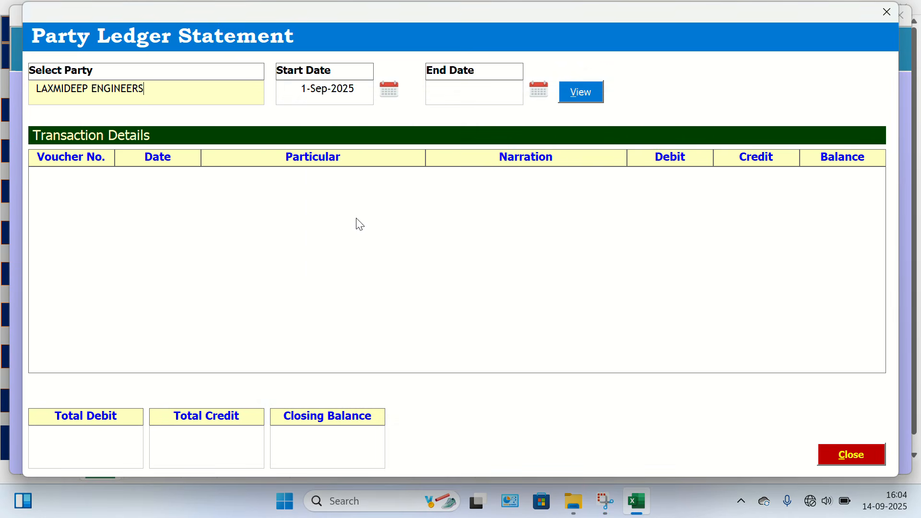
pyautogui.click(582, 95)
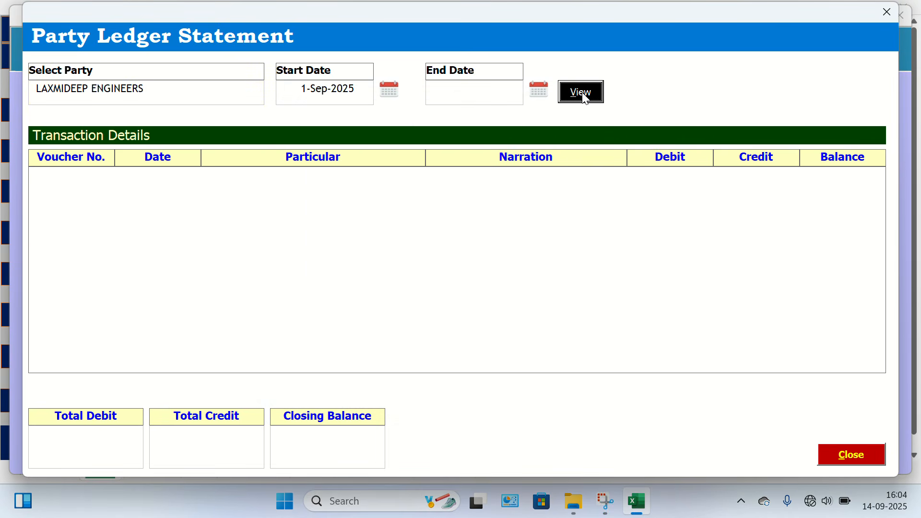
pyautogui.click(538, 84)
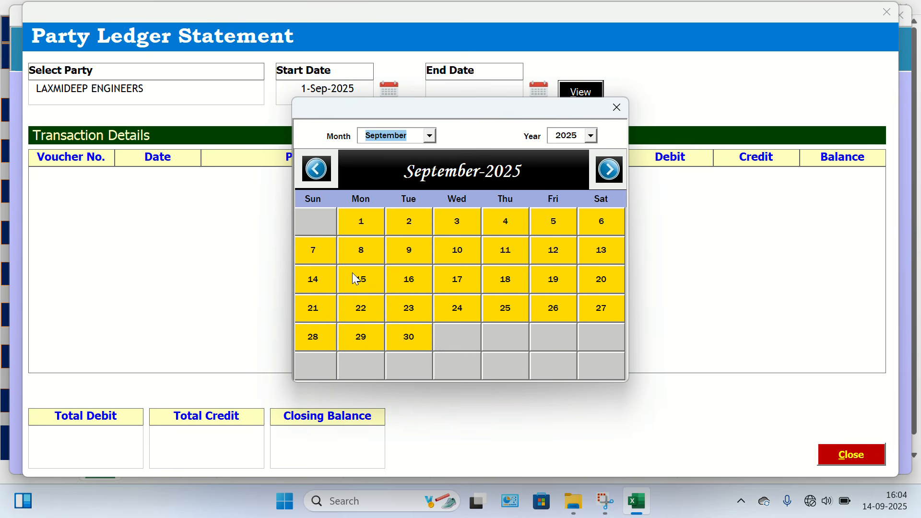
pyautogui.click(330, 288)
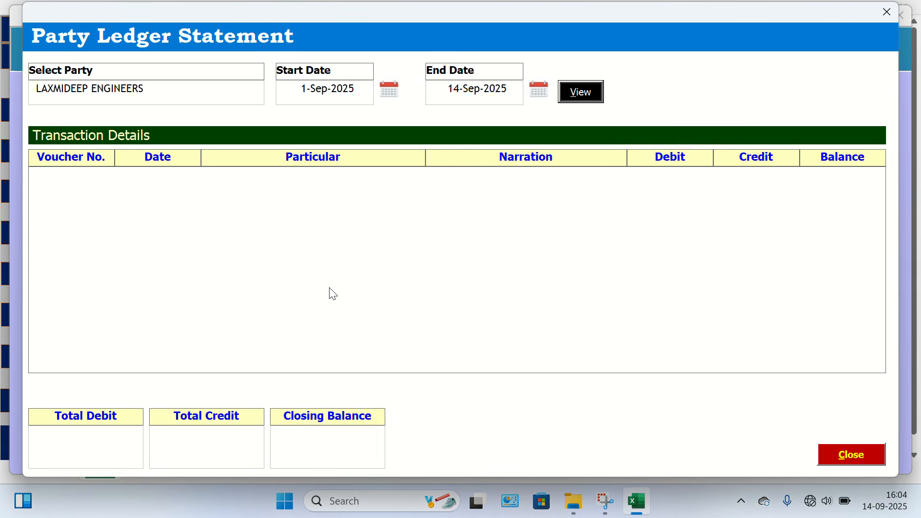
pyautogui.click(585, 101)
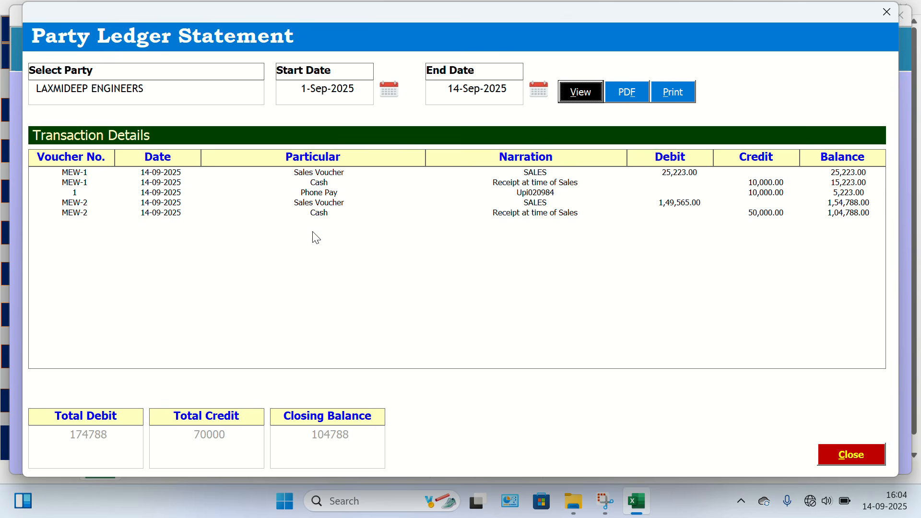
# Review the ledger entries, export the statement as a PDF, view the file, and close it and the statement form.
pyautogui.click(336, 176)
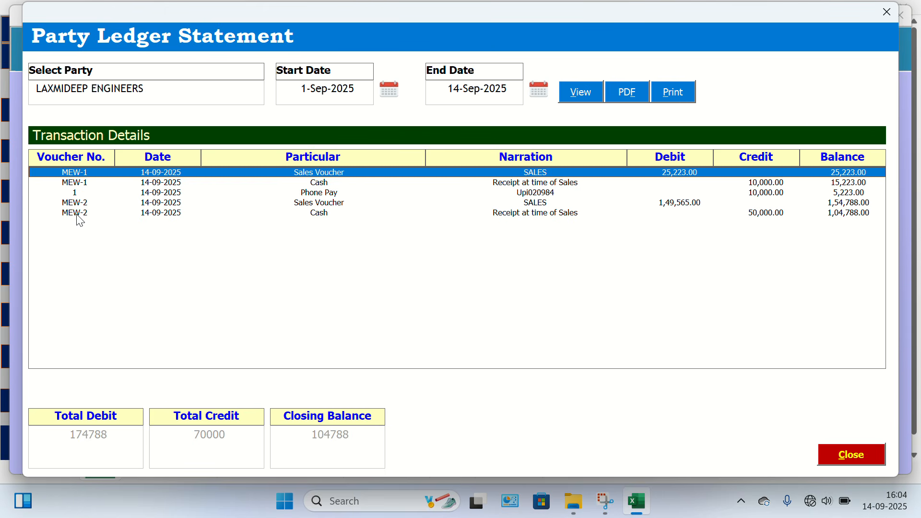
pyautogui.click(322, 216)
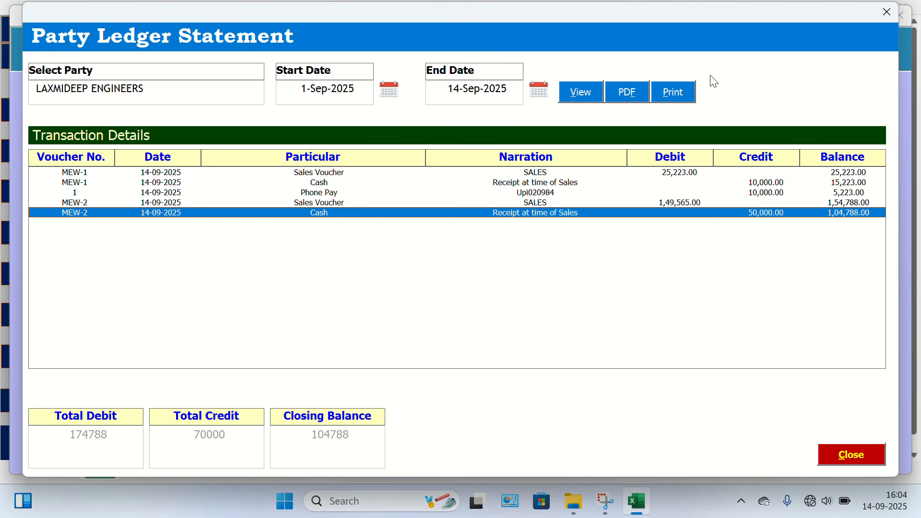
pyautogui.click(623, 95)
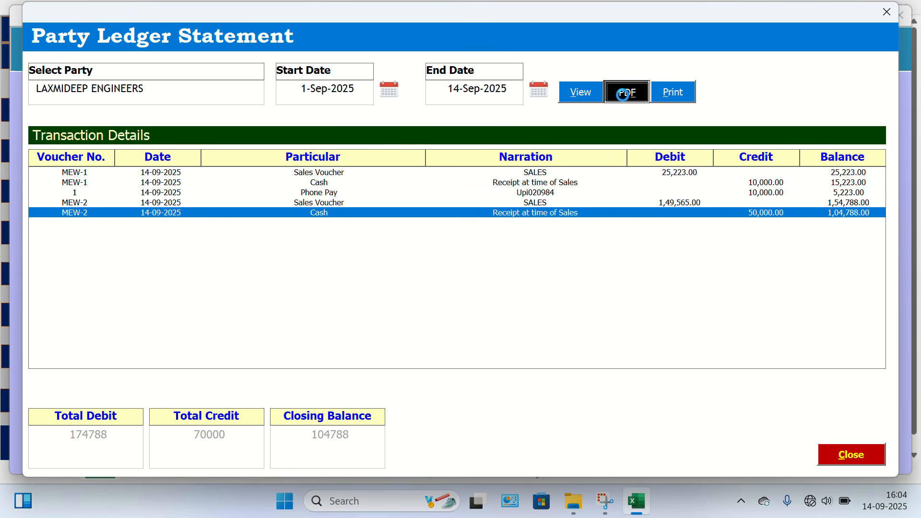
pyautogui.press('Return')
pyautogui.press('Return')
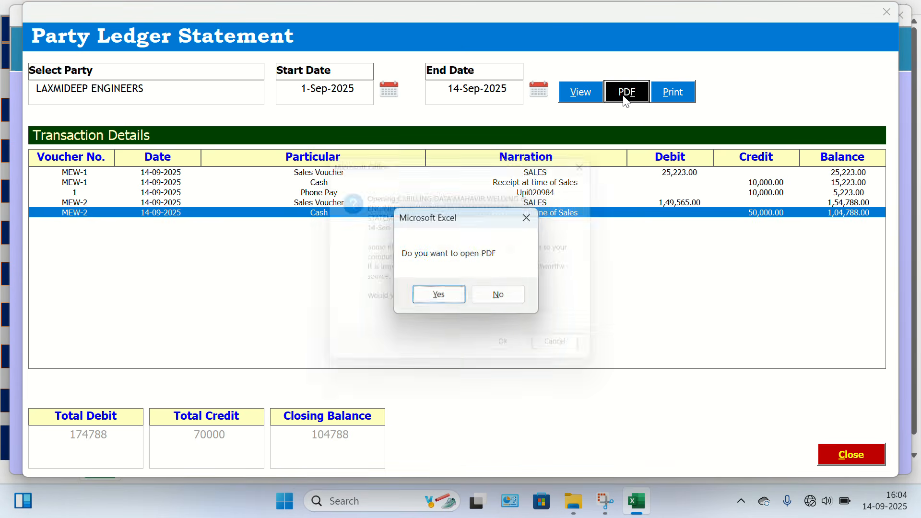
pyautogui.press('Return')
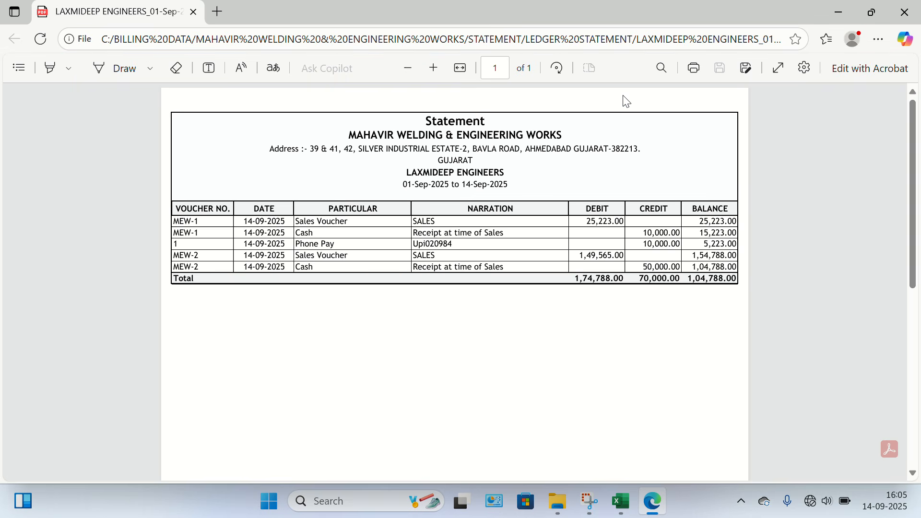
pyautogui.click(906, 15)
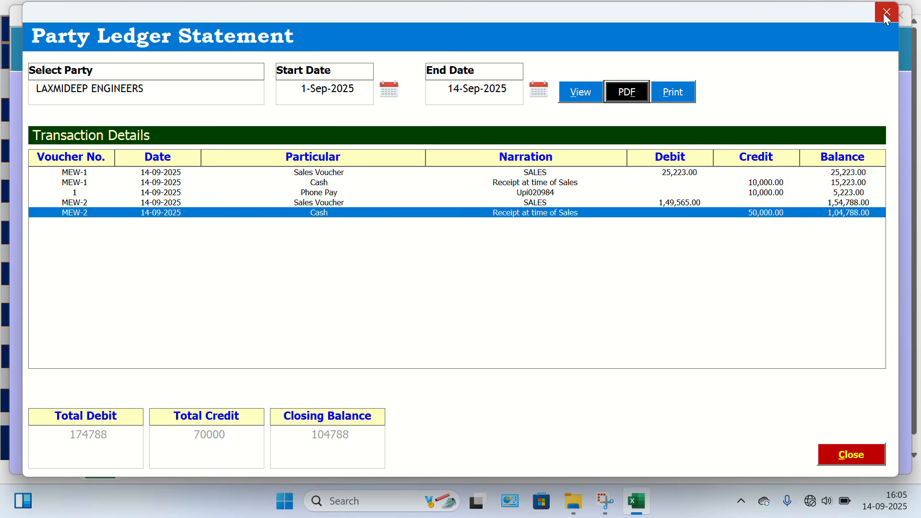
pyautogui.click(887, 18)
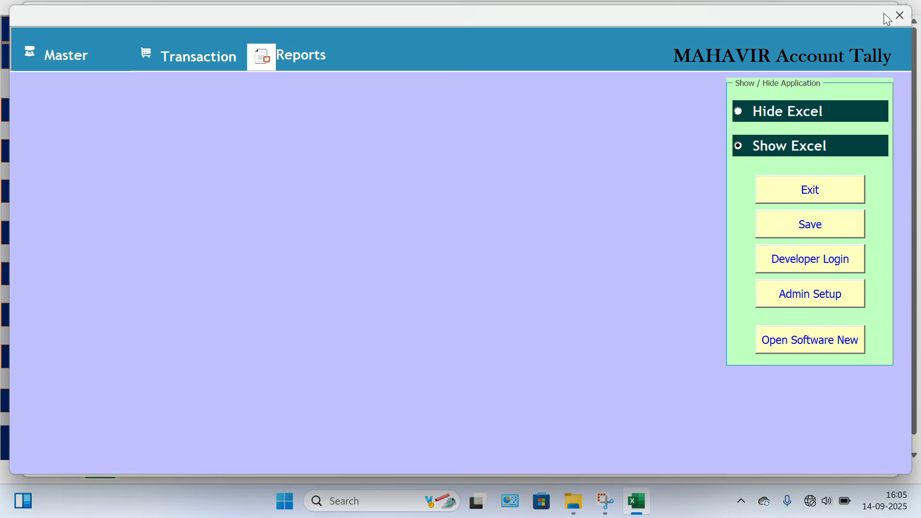
# View the Outstanding List for receivables, payables and receivables again, and close the list.
pyautogui.click(297, 67)
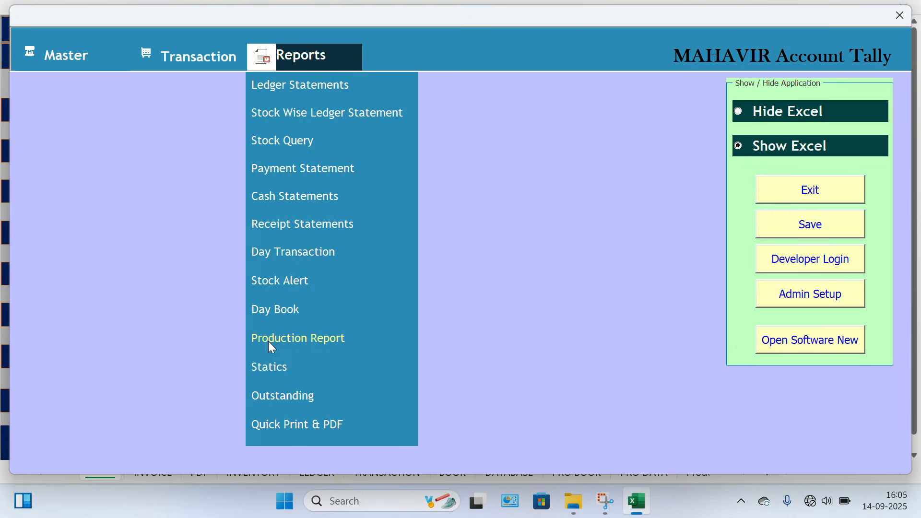
pyautogui.click(283, 397)
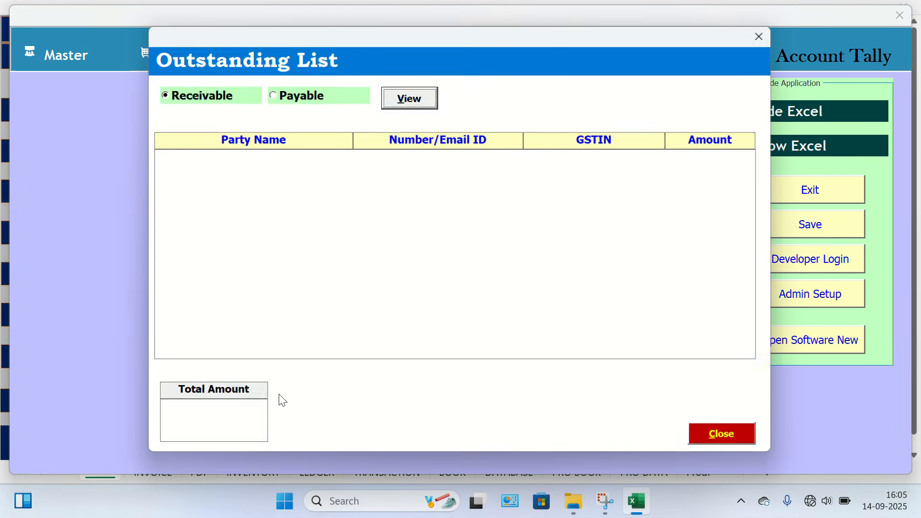
pyautogui.click(408, 95)
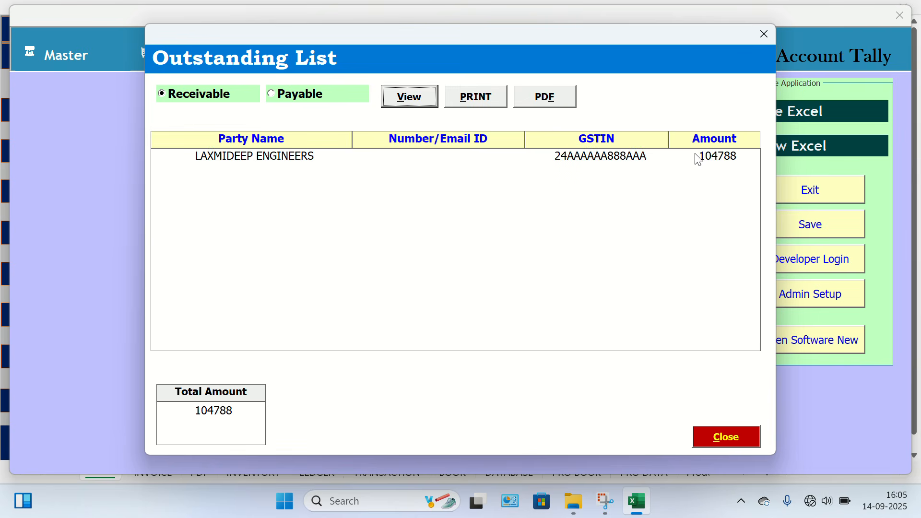
pyautogui.click(294, 95)
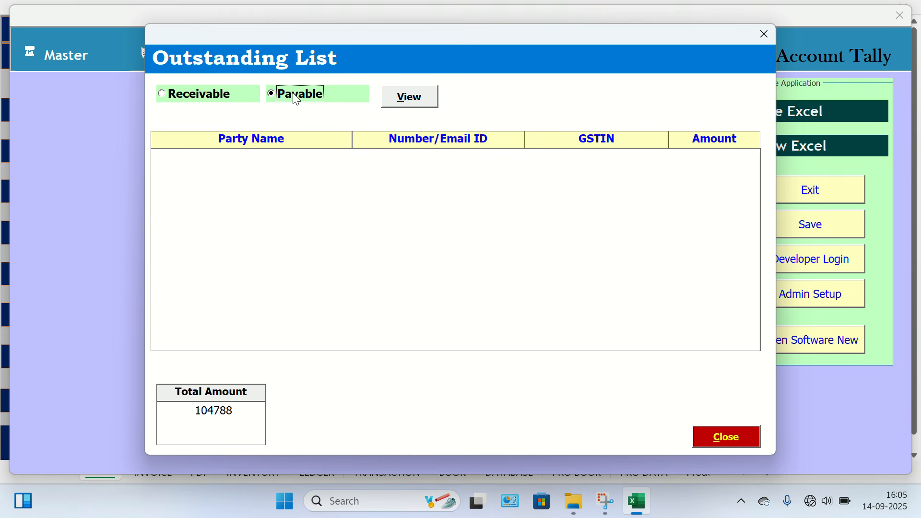
pyautogui.click(406, 108)
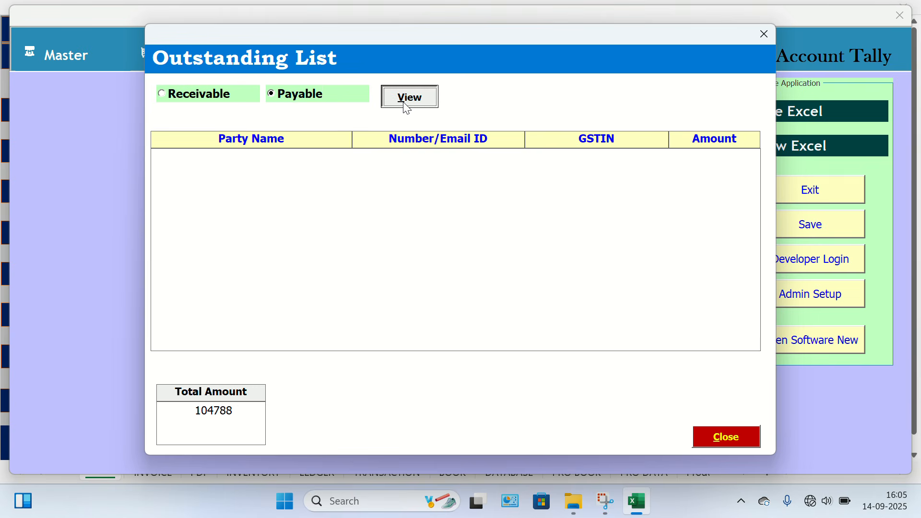
pyautogui.click(223, 94)
pyautogui.click(428, 102)
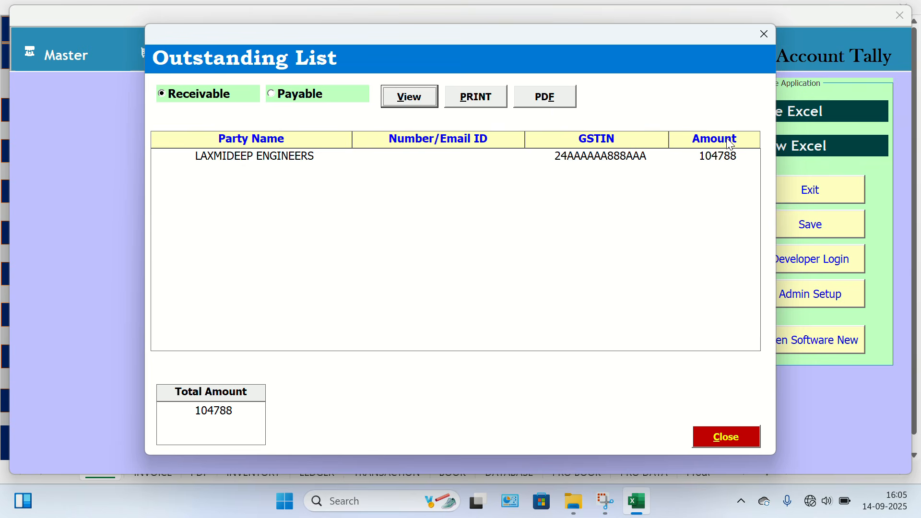
pyautogui.click(765, 34)
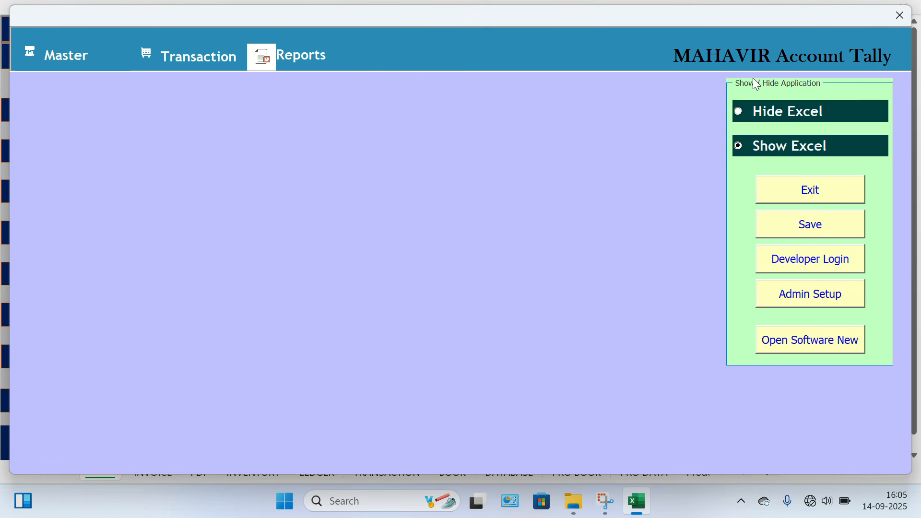
# Exit the menu form and load the sales voucher data on the GSTR sheet.
pyautogui.click(793, 198)
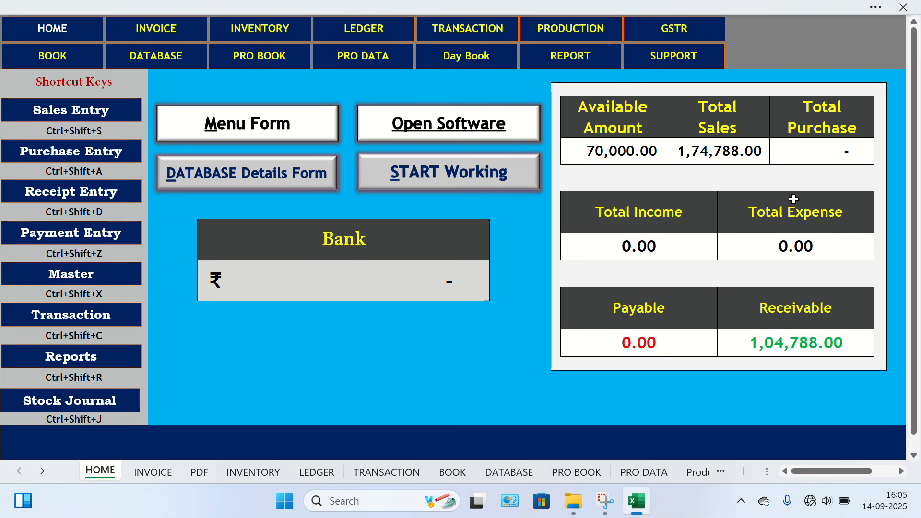
pyautogui.click(673, 39)
pyautogui.click(320, 98)
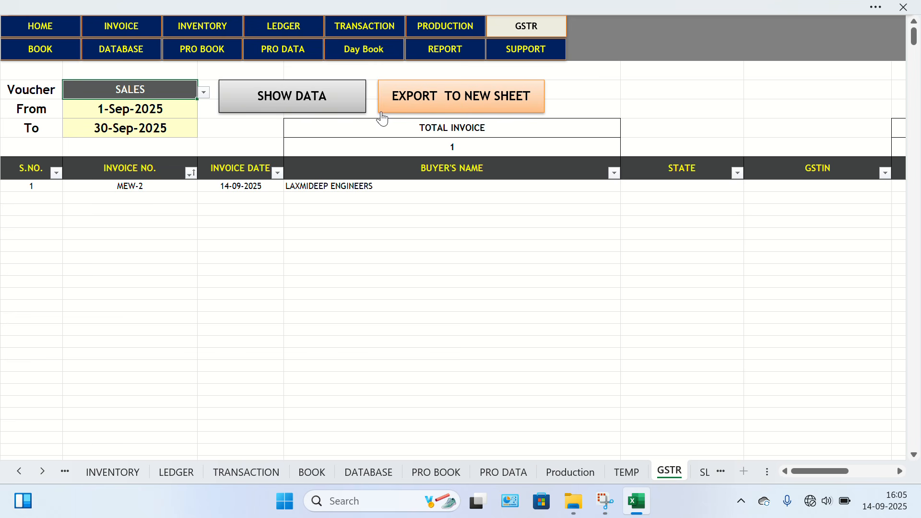
# Examine the GSTR sales row across the buyer, invoice amount, taxable amount, tax rate and CGST, SGST and IGST columns.
pyautogui.hscroll(3, 420, 281)
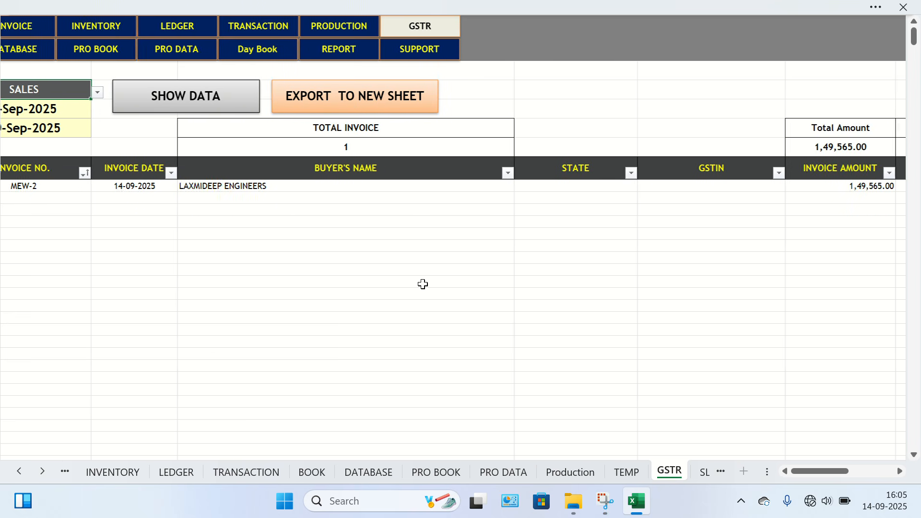
pyautogui.hscroll(-3, 422, 283)
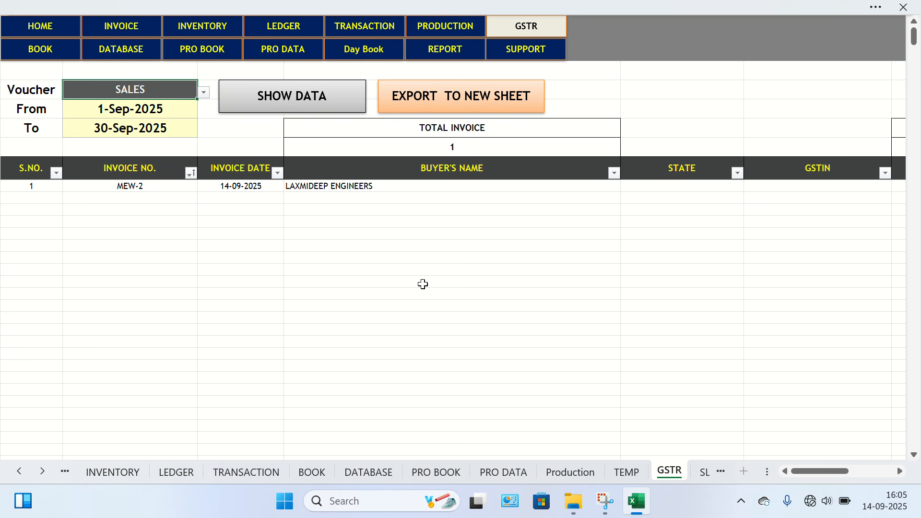
pyautogui.hscroll(3, 422, 283)
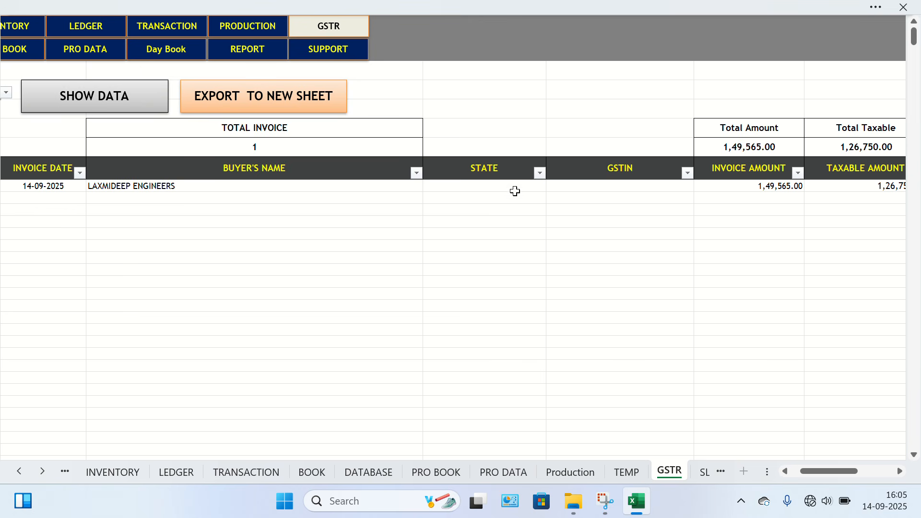
pyautogui.hscroll(3, 638, 185)
pyautogui.hscroll(8, 637, 187)
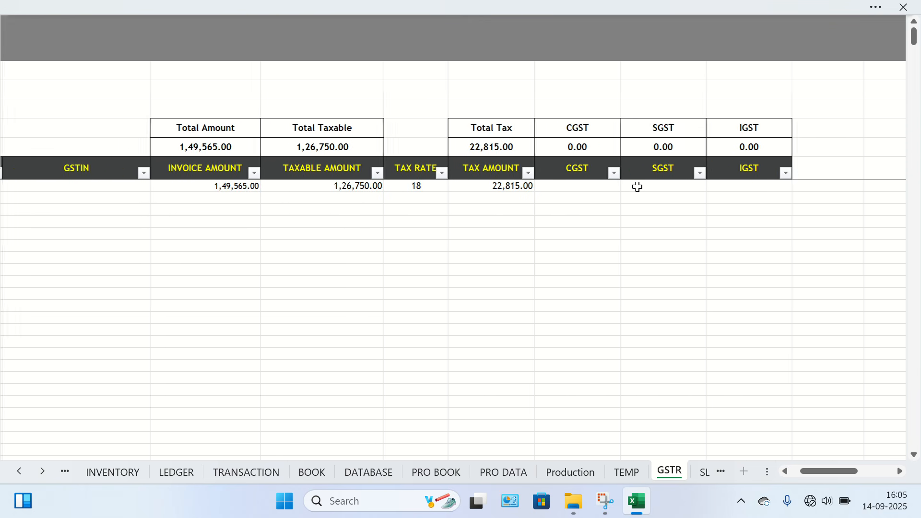
pyautogui.hscroll(-2, 638, 187)
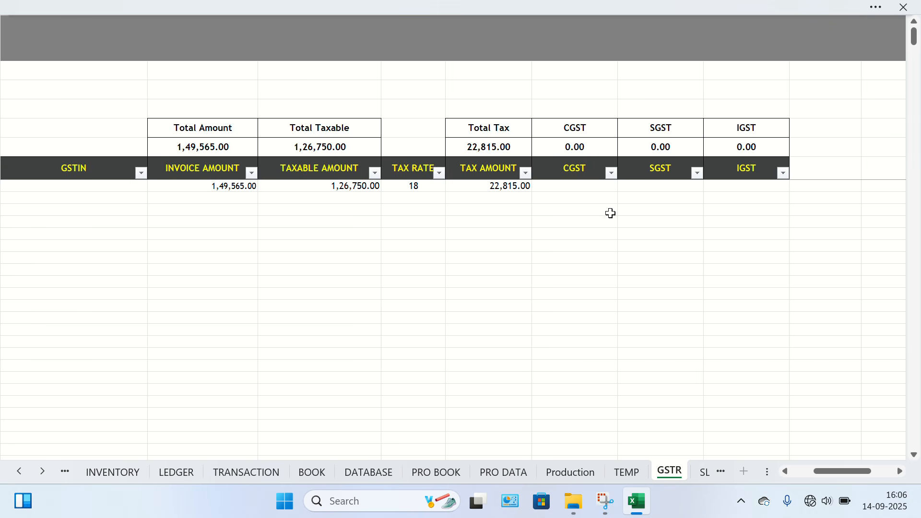
pyautogui.hscroll(-10, 417, 270)
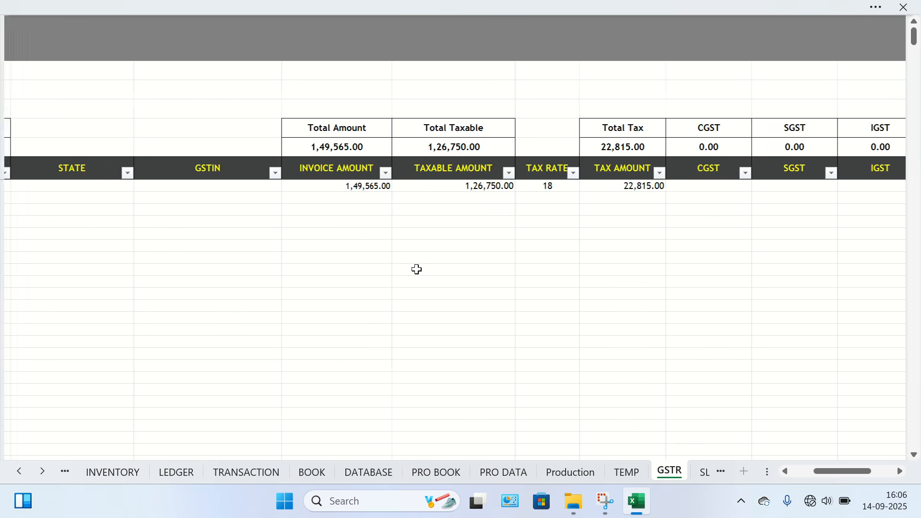
# Export the GSTR sales data to a new sheet, view it, and close the exported workbook without saving.
pyautogui.click(321, 98)
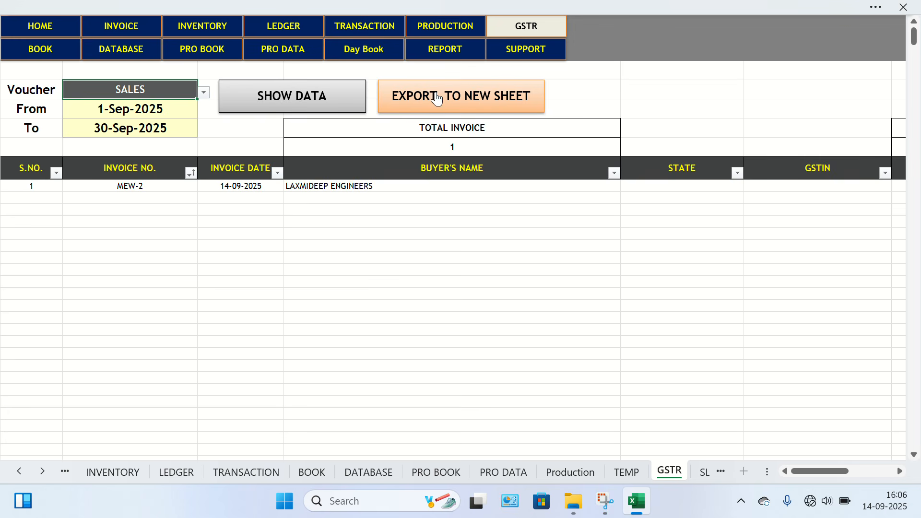
pyautogui.click(438, 106)
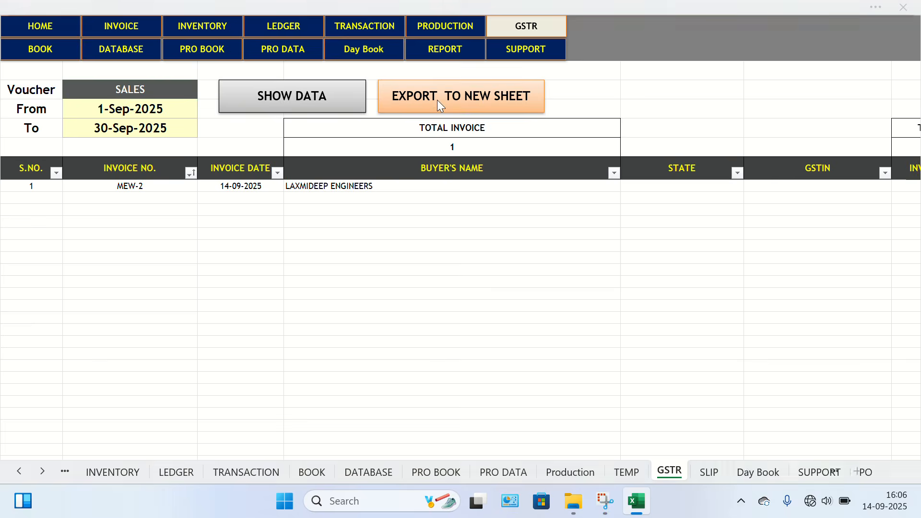
pyautogui.click(316, 214)
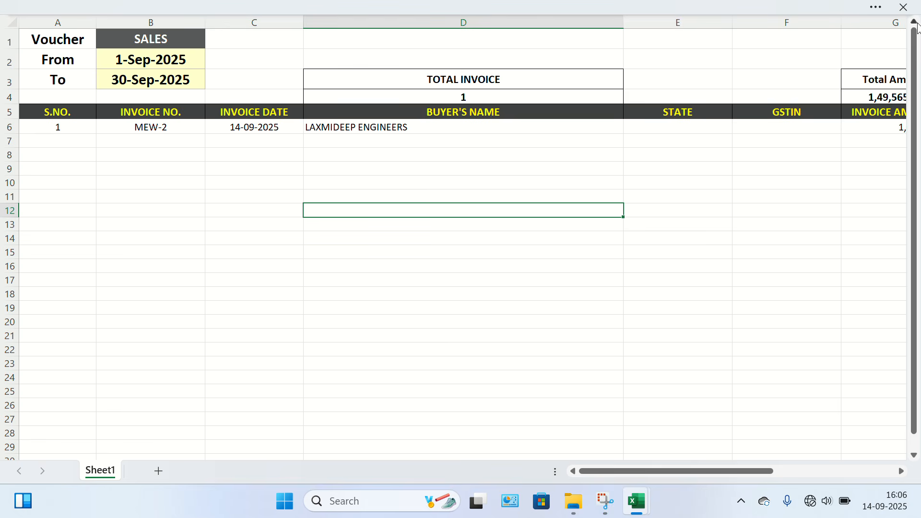
pyautogui.click(904, 7)
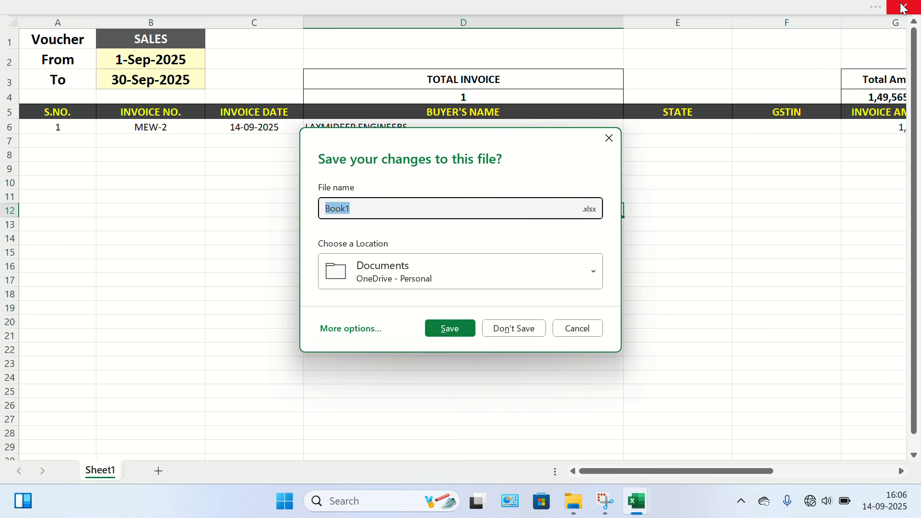
pyautogui.click(508, 332)
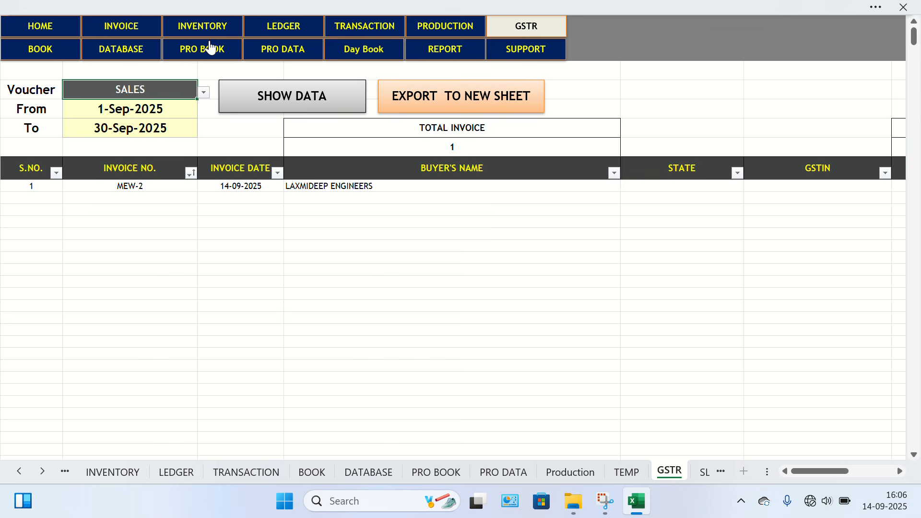
# Open the SUPPORT sheet, view its FILEPATH cell, and copy the DB database file's path in File Explorer.
pyautogui.click(541, 53)
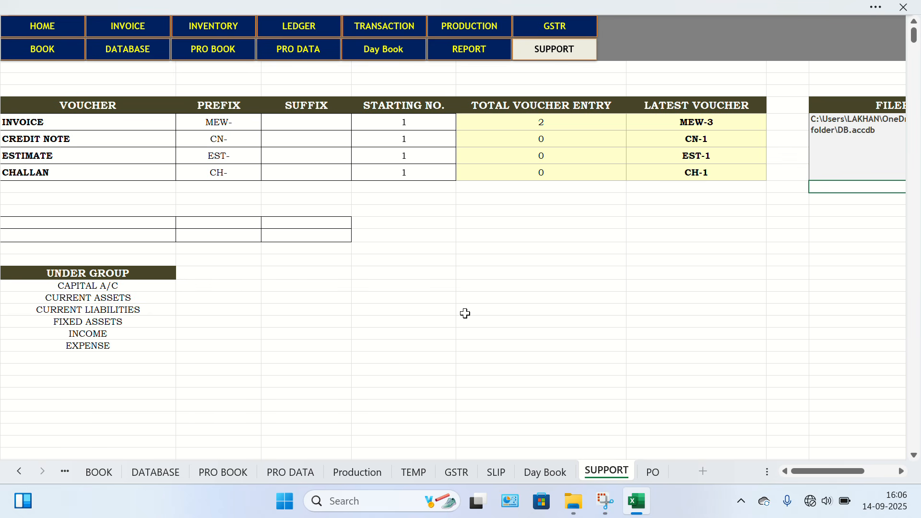
pyautogui.hscroll(3, 465, 313)
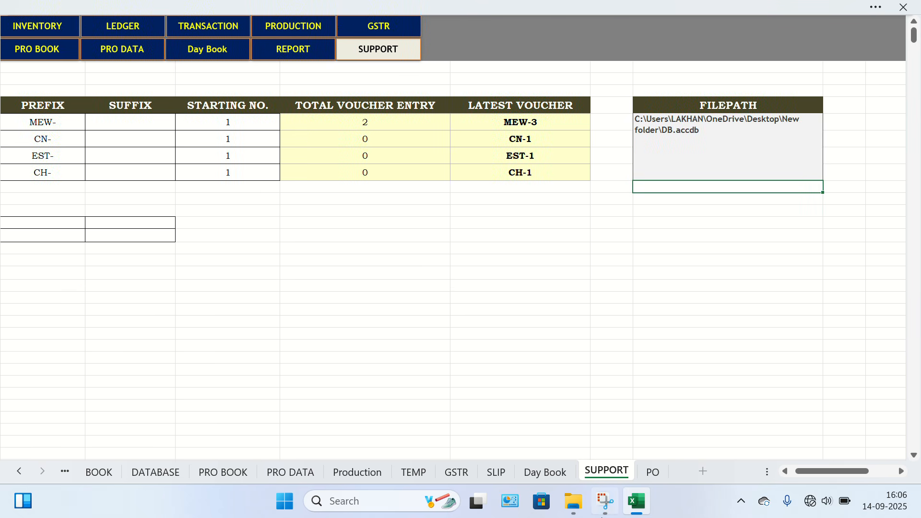
pyautogui.click(637, 502)
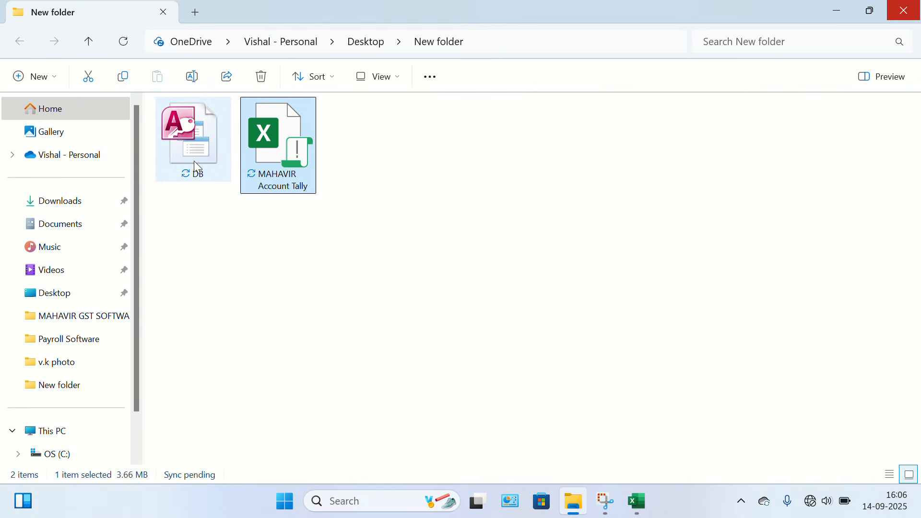
pyautogui.moveTo(195, 162)
pyautogui.rightClick(194, 150)
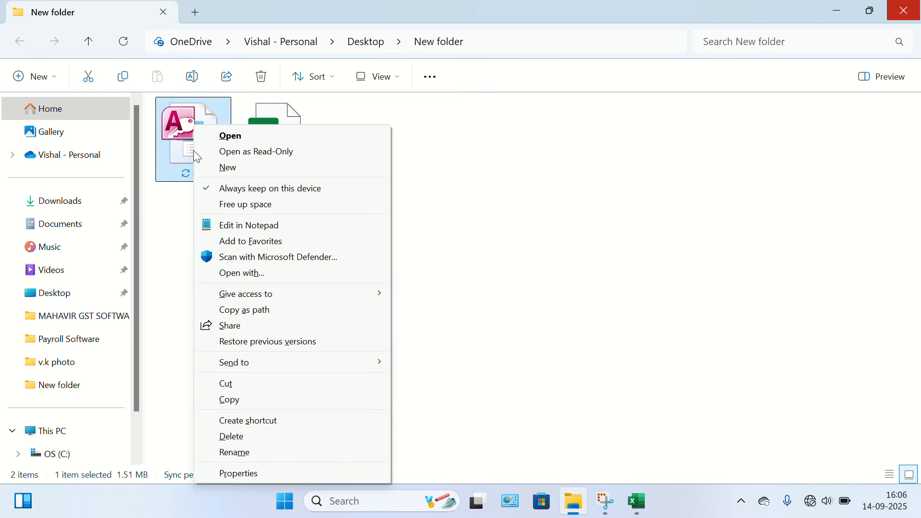
pyautogui.click(258, 315)
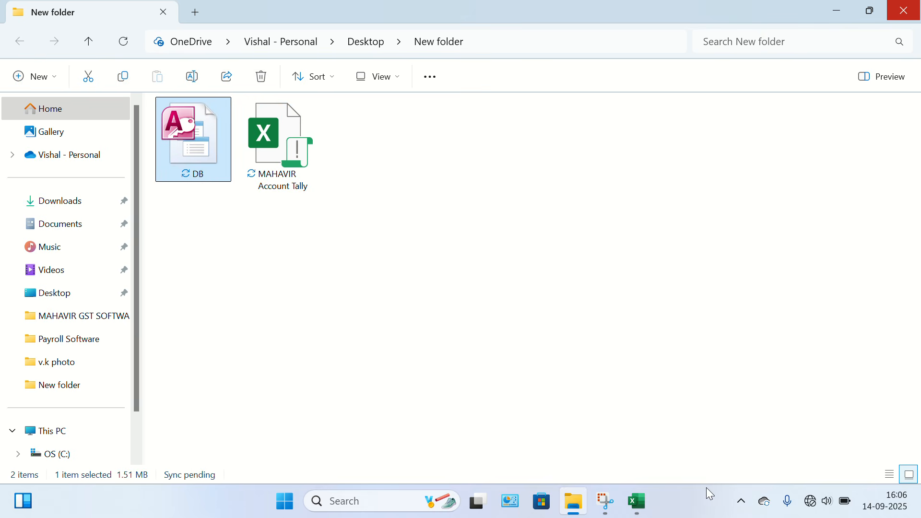
# Switch back to Excel and replace the FILEPATH cell's content with the copied DB.accdb path, without quotation marks.
pyautogui.click(637, 502)
pyautogui.doubleClick(724, 156)
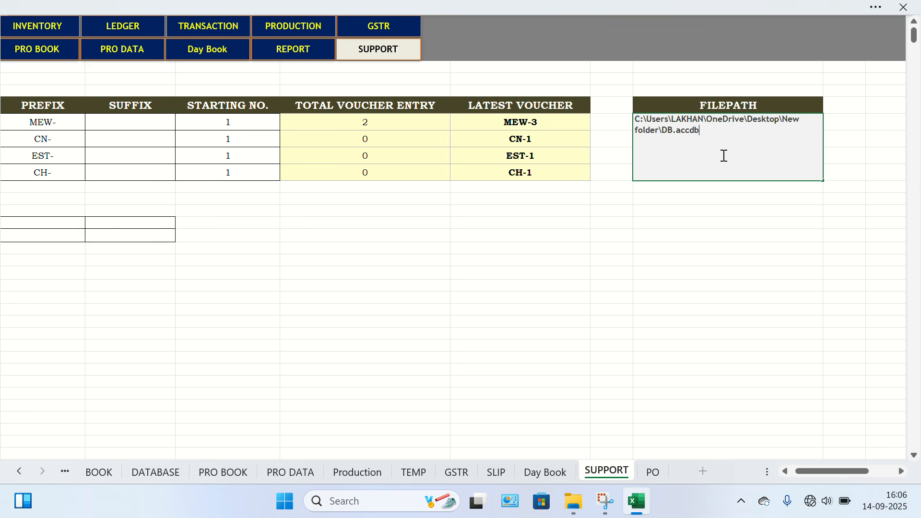
pyautogui.press('BackSpace')
pyautogui.press('BackSpace')
pyautogui.press('BackSpace')
pyautogui.press('BackSpace')
pyautogui.press('BackSpace')
pyautogui.press('BackSpace')
pyautogui.press('BackSpace')
pyautogui.press('BackSpace')
pyautogui.press('BackSpace')
pyautogui.press('BackSpace')
pyautogui.press('BackSpace')
pyautogui.press('BackSpace')
pyautogui.press('BackSpace')
pyautogui.press('BackSpace')
pyautogui.press('BackSpace')
pyautogui.press('BackSpace')
pyautogui.press('BackSpace')
pyautogui.press('BackSpace')
pyautogui.press('BackSpace')
pyautogui.press('BackSpace')
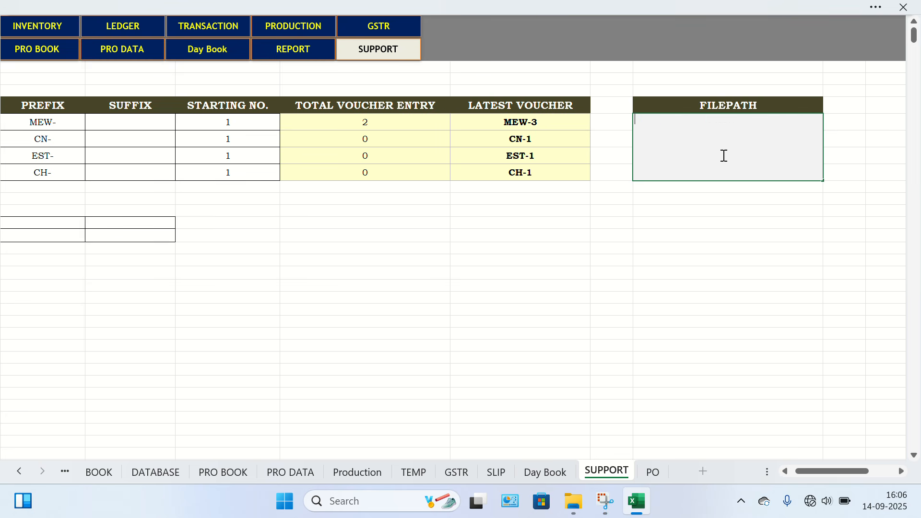
pyautogui.hotkey('ctrl', 'v')
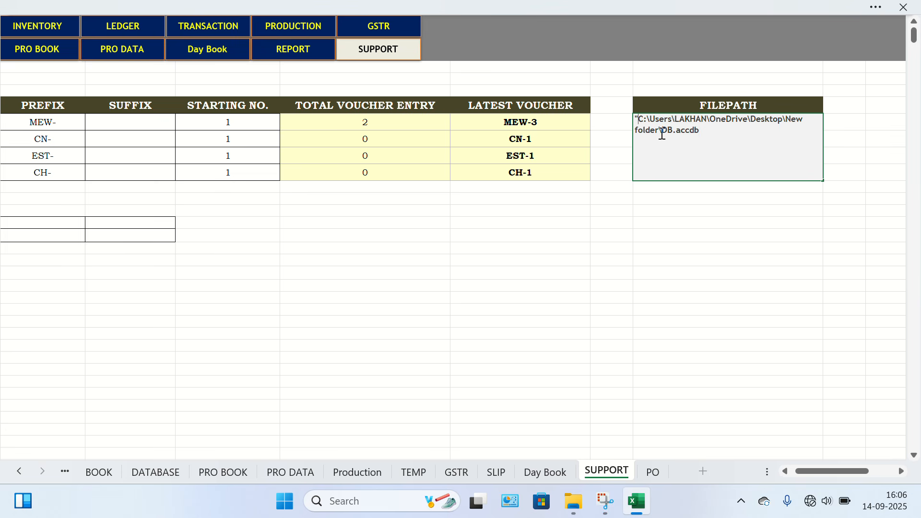
pyautogui.press('BackSpace')
pyautogui.press('Return')
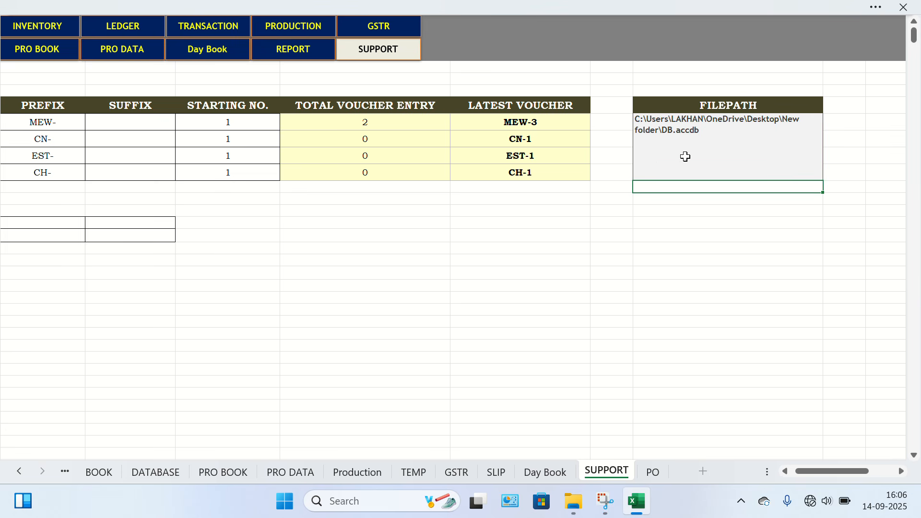
# Open the Database Details Form from the HOME sheet, view the billing entries and search column choices, and close it.
pyautogui.hscroll(-5, 255, 236)
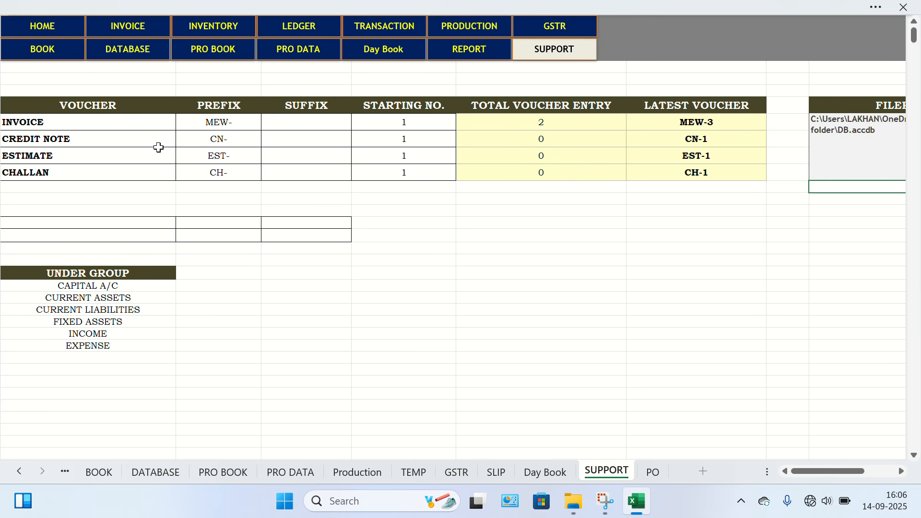
pyautogui.click(42, 26)
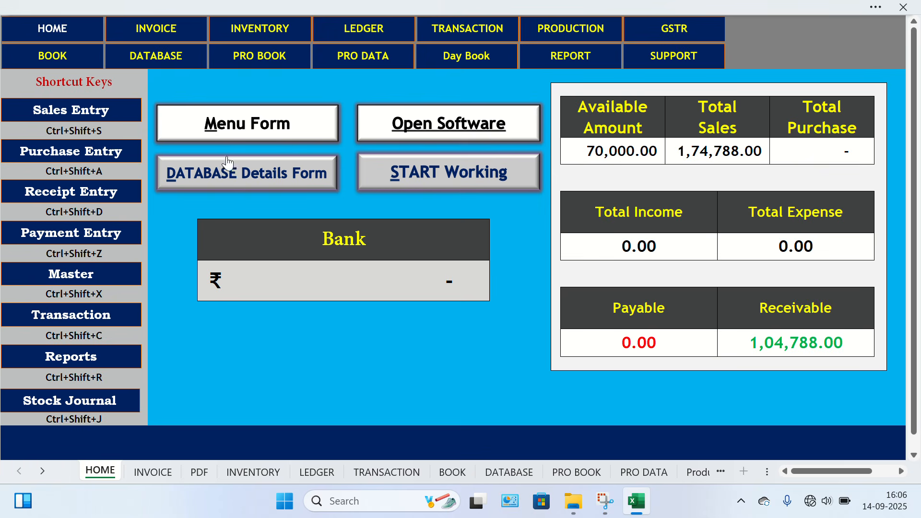
pyautogui.click(234, 181)
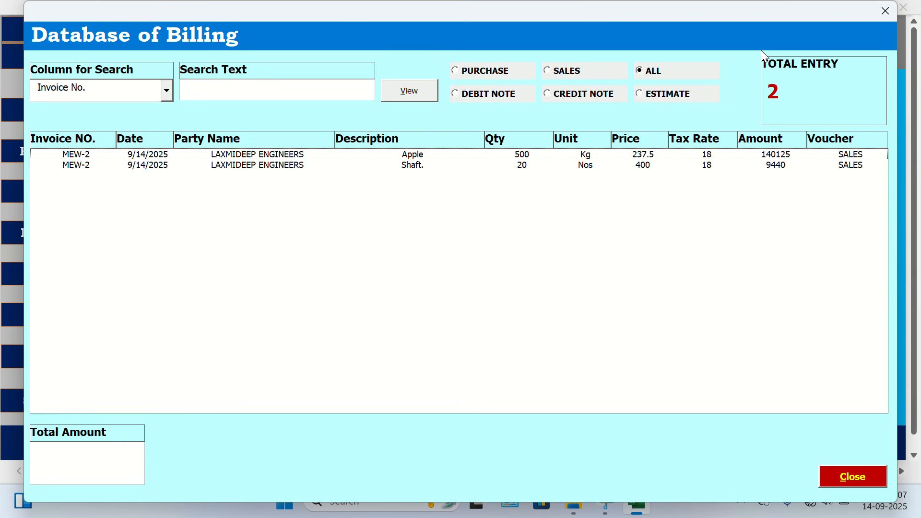
pyautogui.click(168, 97)
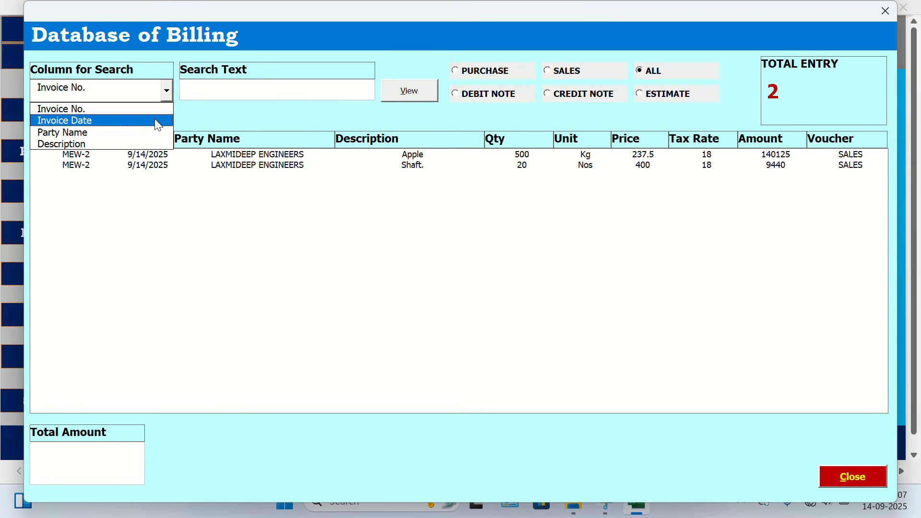
pyautogui.click(168, 95)
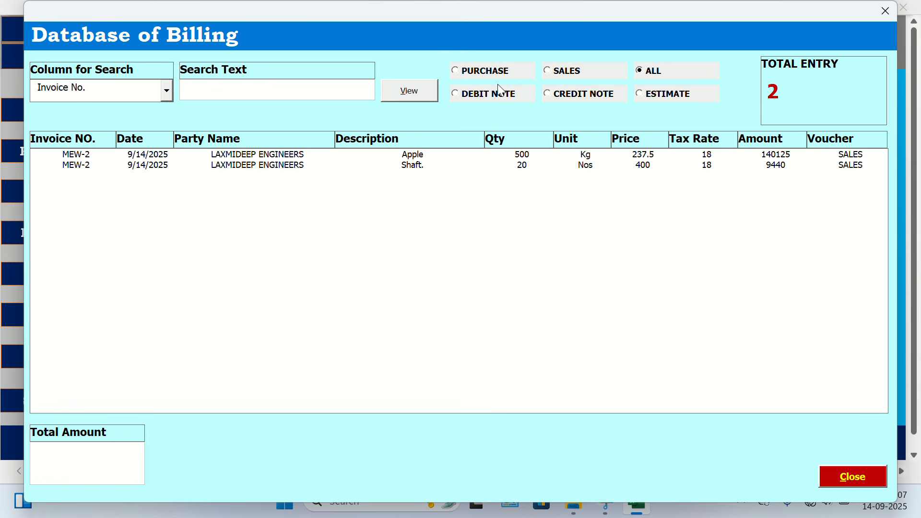
pyautogui.click(885, 11)
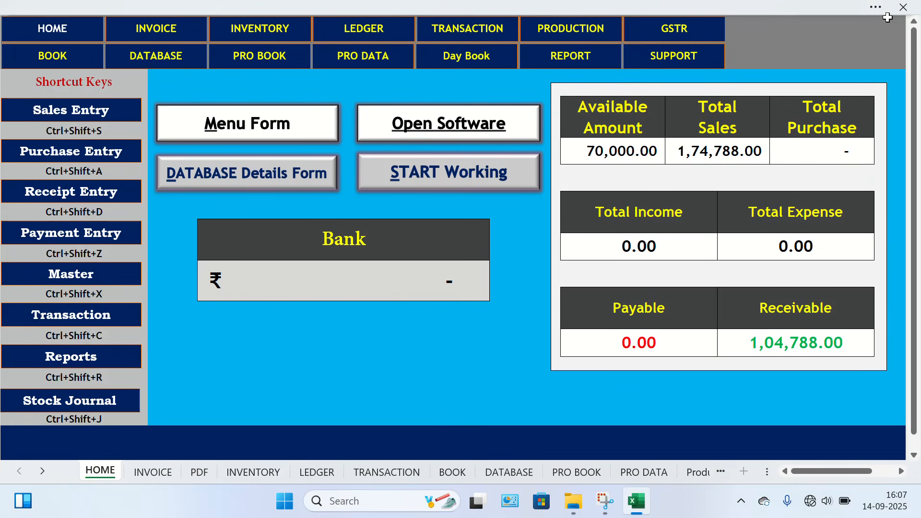
# Set the INVOICE voucher prefix to ME- on the SUPPORT sheet.
pyautogui.click(667, 61)
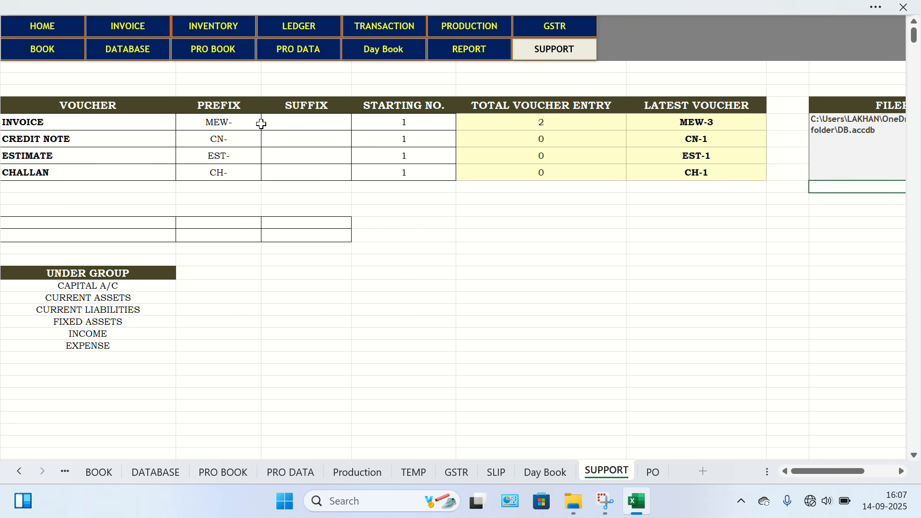
pyautogui.click(221, 122)
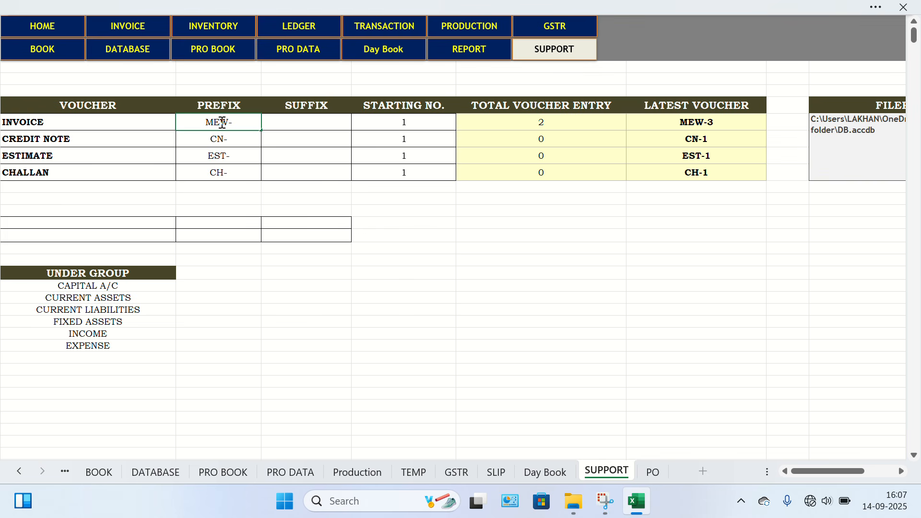
pyautogui.write('ME-')
pyautogui.press('Return')
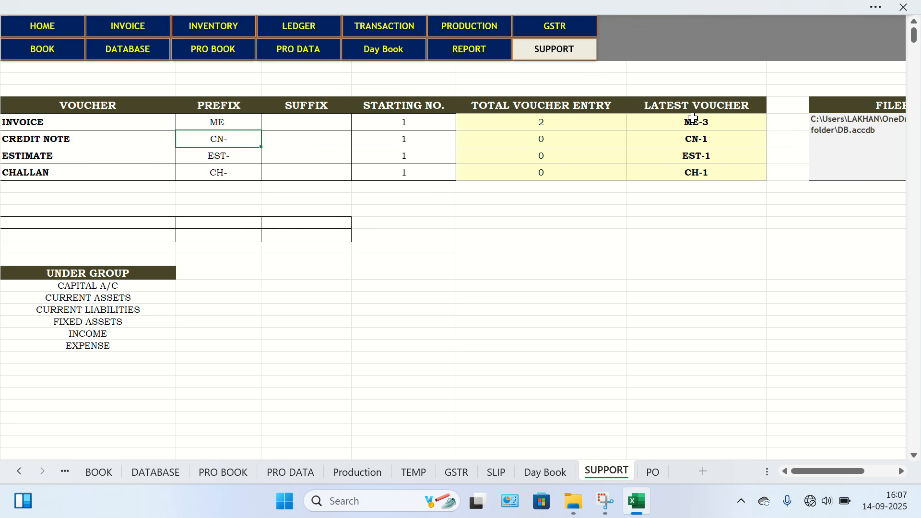
# Change the INVOICE voucher prefix back to MEW-.
pyautogui.click(221, 119)
pyautogui.write('W')
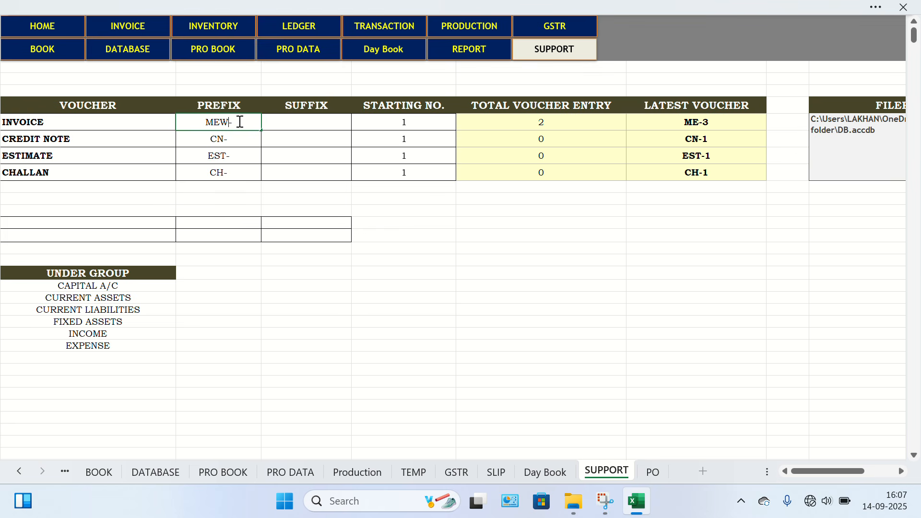
pyautogui.click(226, 213)
pyautogui.hscroll(-1, 327, 342)
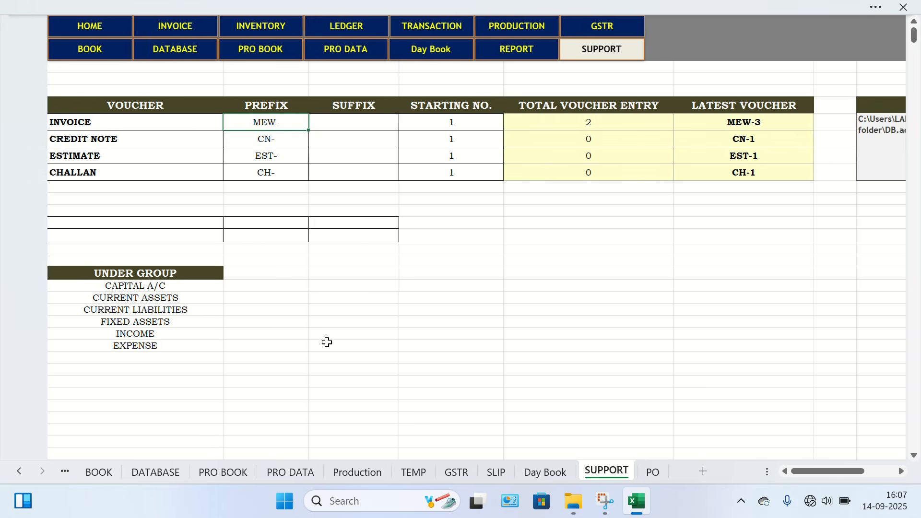
# Return to the HOME sheet, reveal the ribbon and status bar, and zoom the dashboard out below 90%.
pyautogui.click(49, 22)
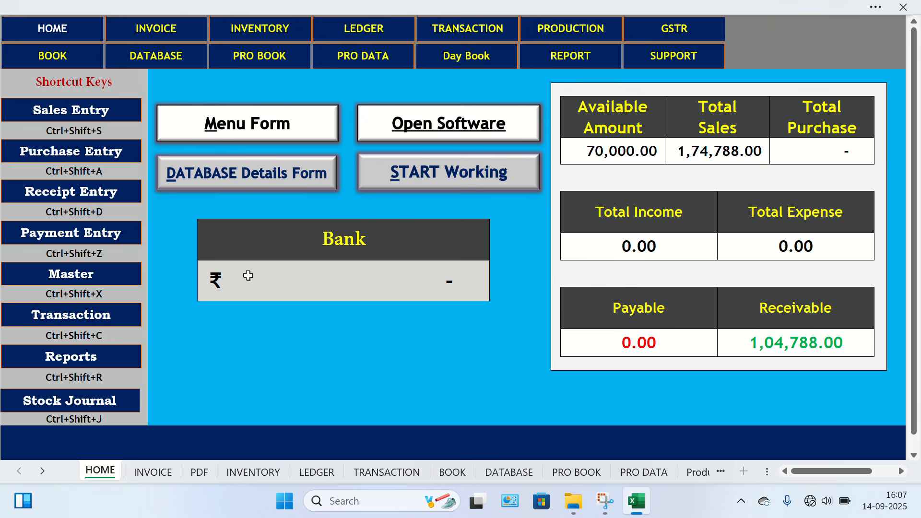
pyautogui.click(456, 39)
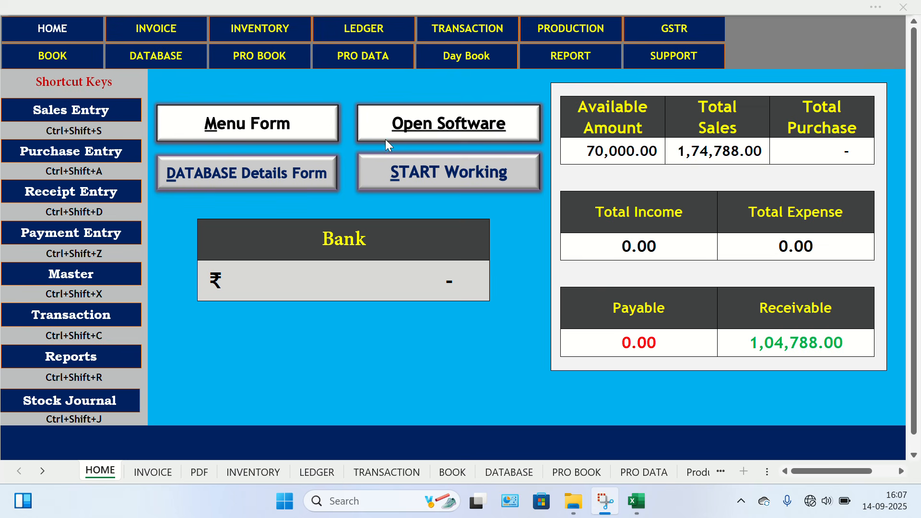
pyautogui.click(736, 5)
pyautogui.click(736, 7)
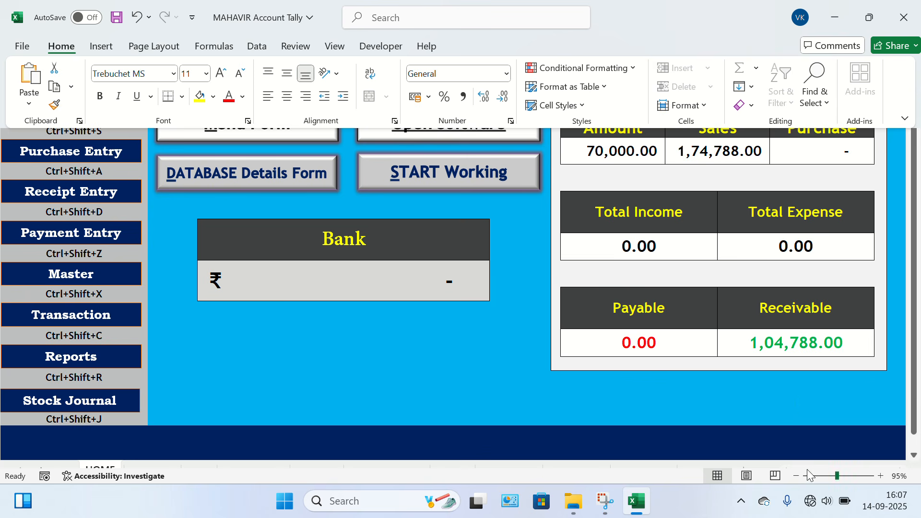
pyautogui.click(796, 475)
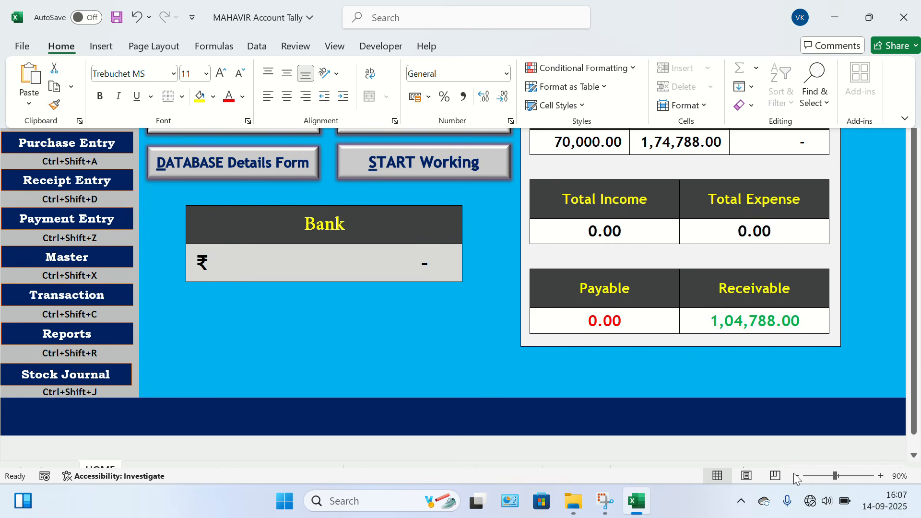
pyautogui.click(796, 475)
pyautogui.click(720, 278)
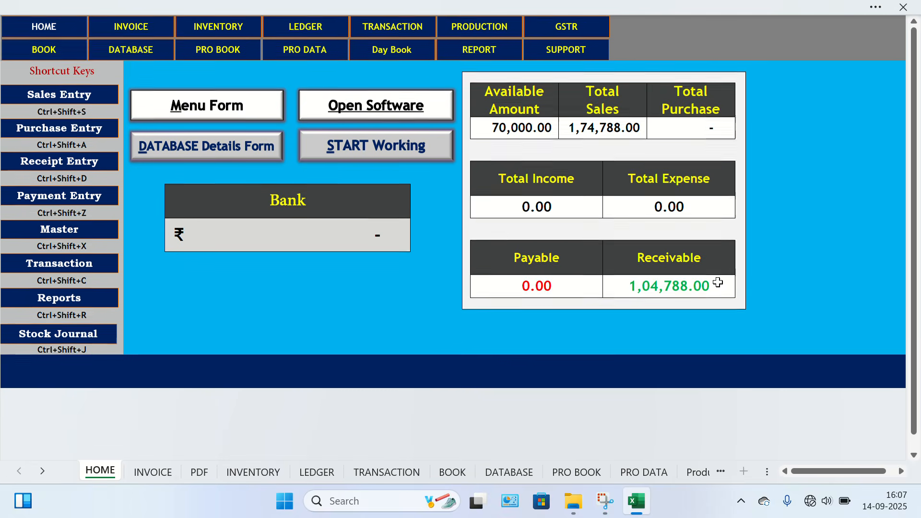
# Open the TRANSACTION sheet and view the Cash/Bank Ledger, Receipt From Customer and Payment to Supplier sections.
pyautogui.click(365, 32)
pyautogui.click(361, 28)
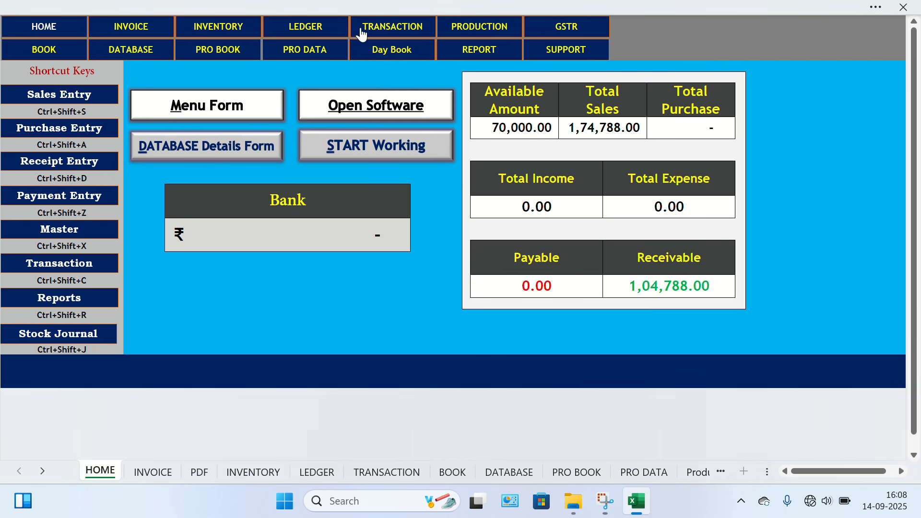
pyautogui.click(363, 34)
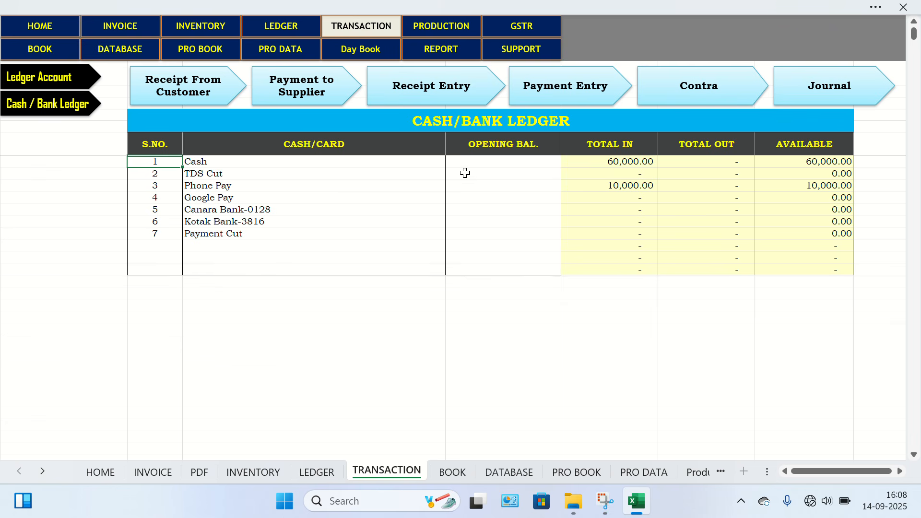
pyautogui.click(232, 209)
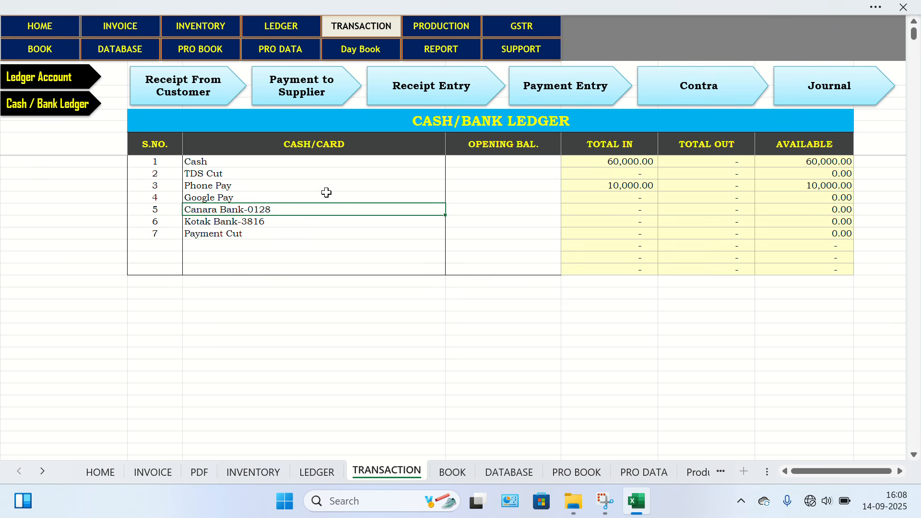
pyautogui.click(221, 81)
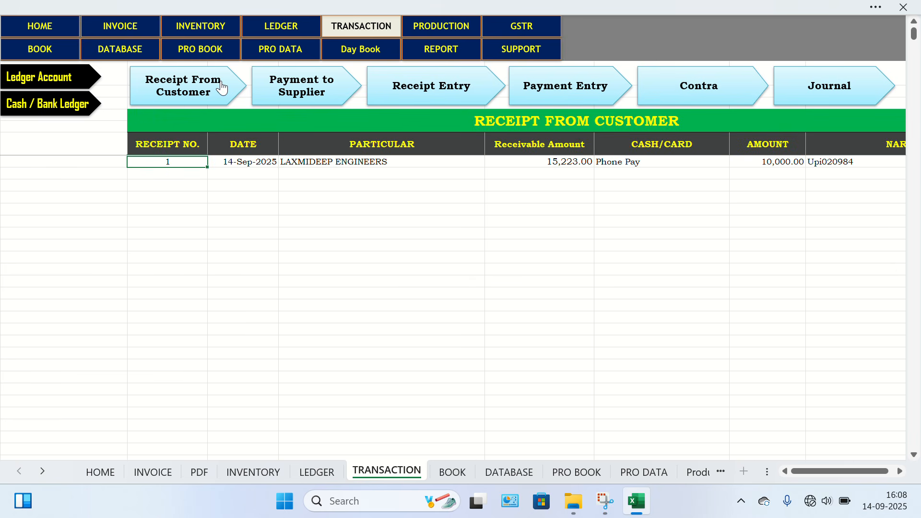
pyautogui.click(305, 96)
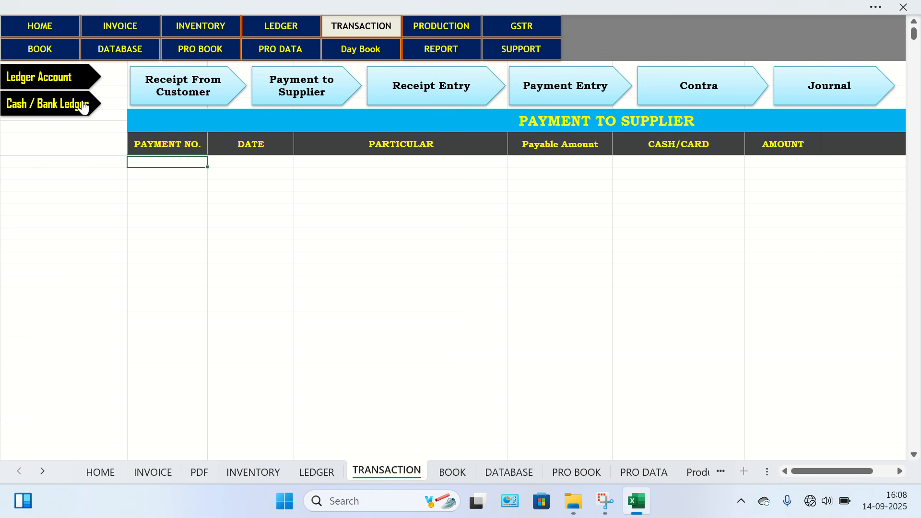
# View the Ledger Account and Cash/Bank Ledger listings on the TRANSACTION sheet.
pyautogui.click(55, 109)
pyautogui.click(62, 83)
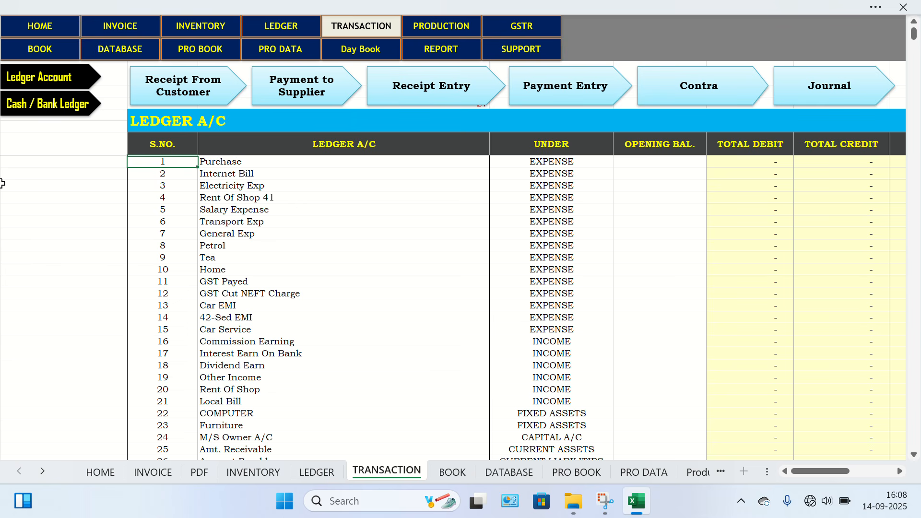
pyautogui.click(21, 104)
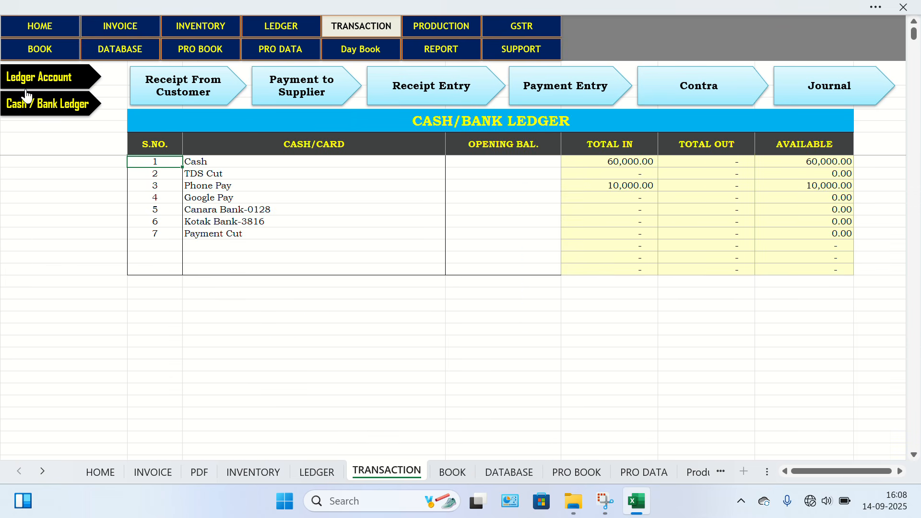
# Return to the HOME sheet, view the Reports options in the Menu Form, and exit the form.
pyautogui.click(41, 35)
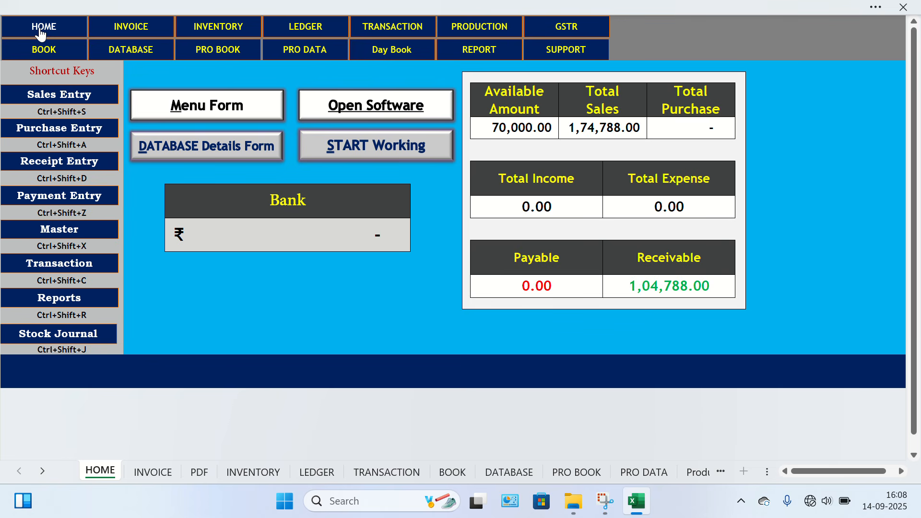
pyautogui.click(253, 113)
pyautogui.click(301, 58)
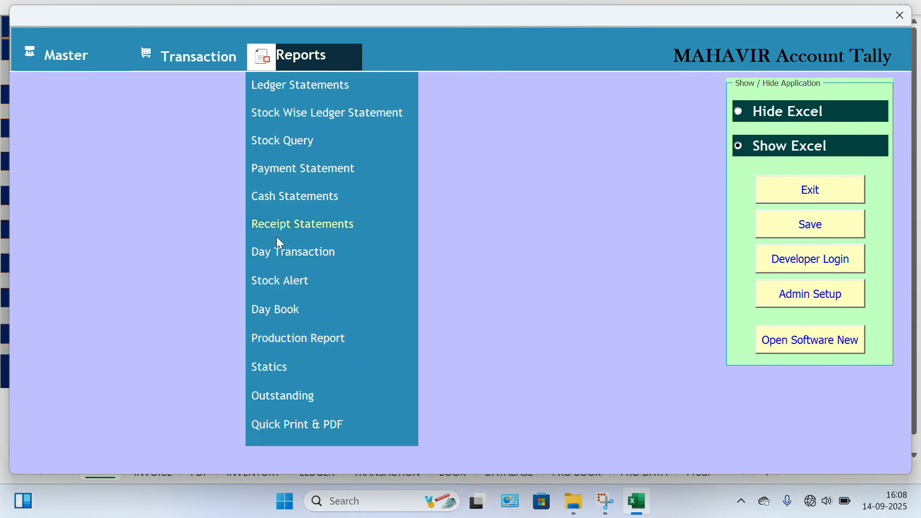
pyautogui.click(787, 194)
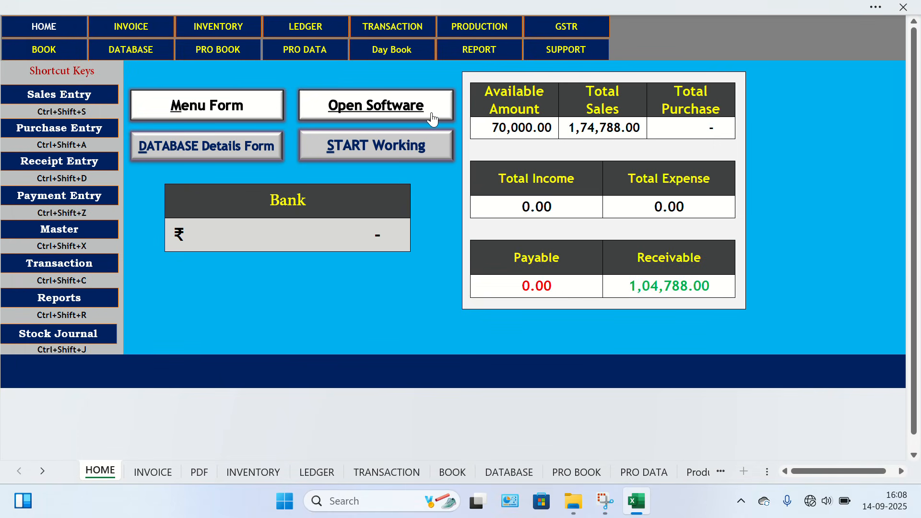
# Open the software form from the HOME sheet, browse its Master, Transaction and Reports entries, and close it.
pyautogui.click(432, 118)
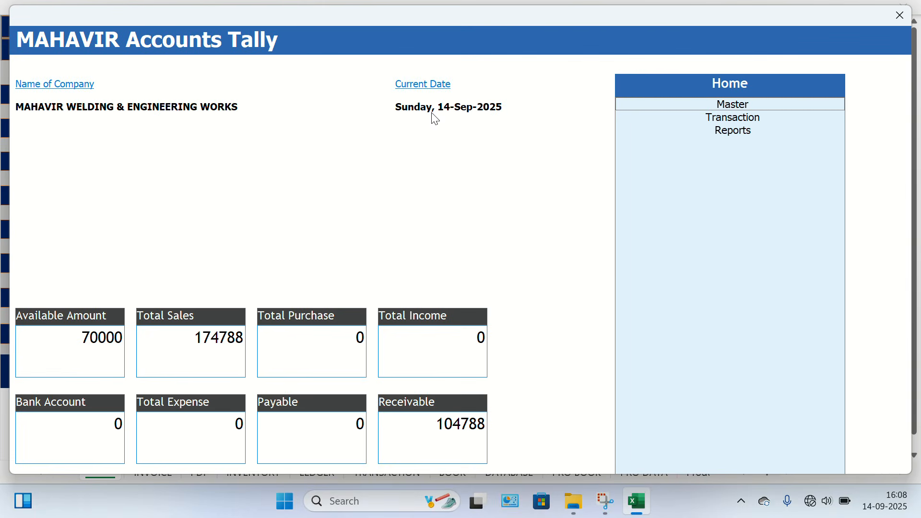
pyautogui.press('Down')
pyautogui.press('Down')
pyautogui.press('Down')
pyautogui.press('Up')
pyautogui.press('Up')
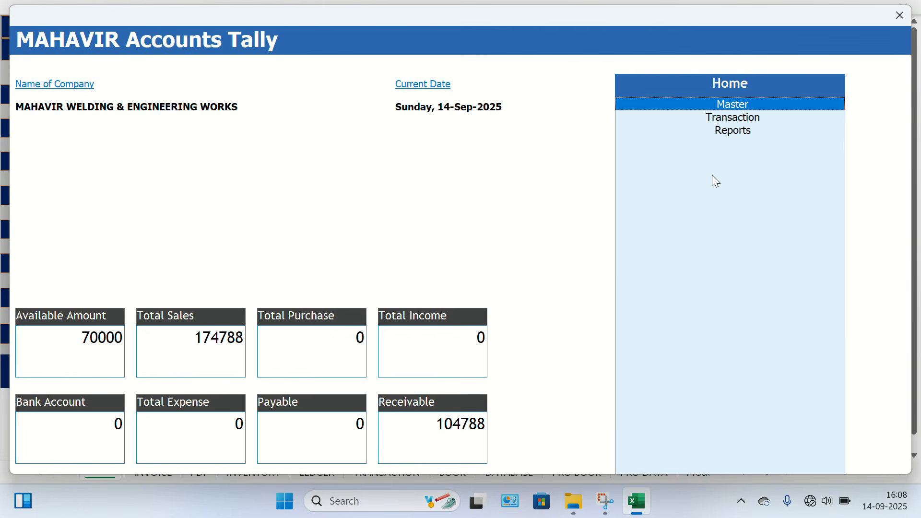
pyautogui.press('Down')
pyautogui.press('Down')
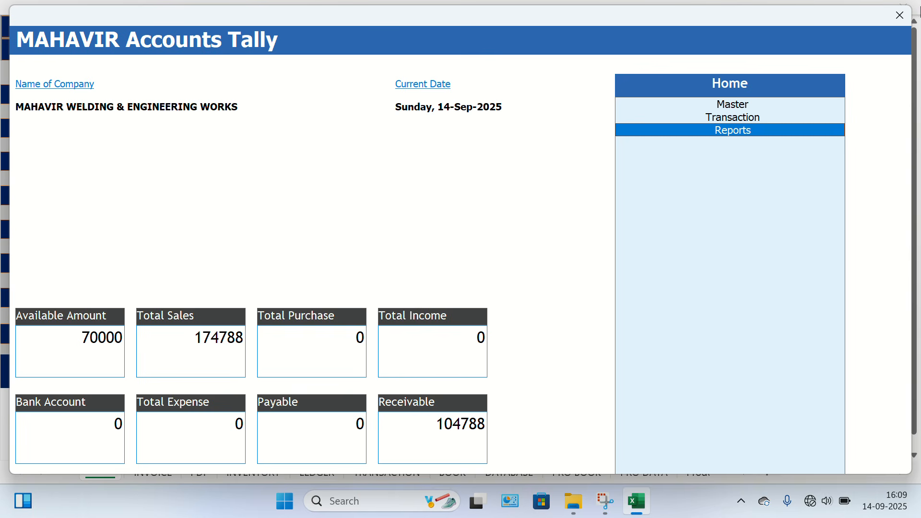
pyautogui.click(902, 18)
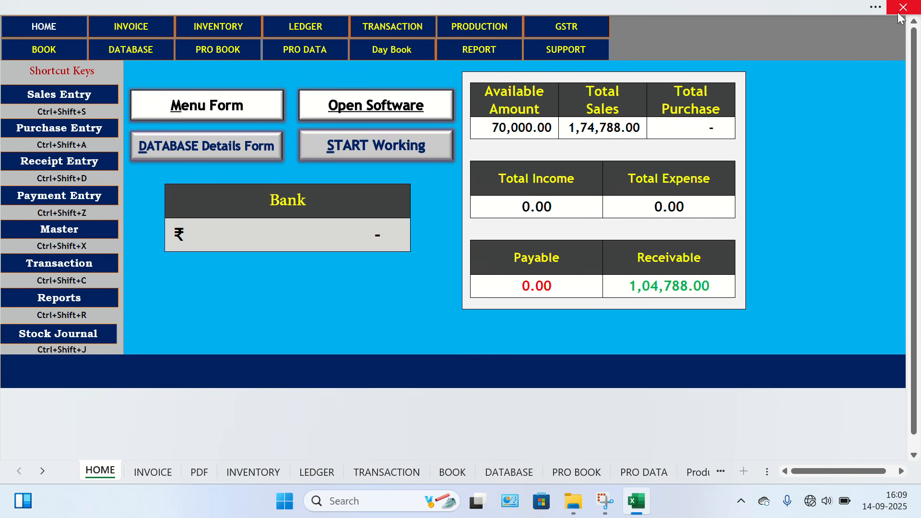
# Zoom the HOME dashboard in to 90% and realign it in the full-screen view.
pyautogui.click(704, 11)
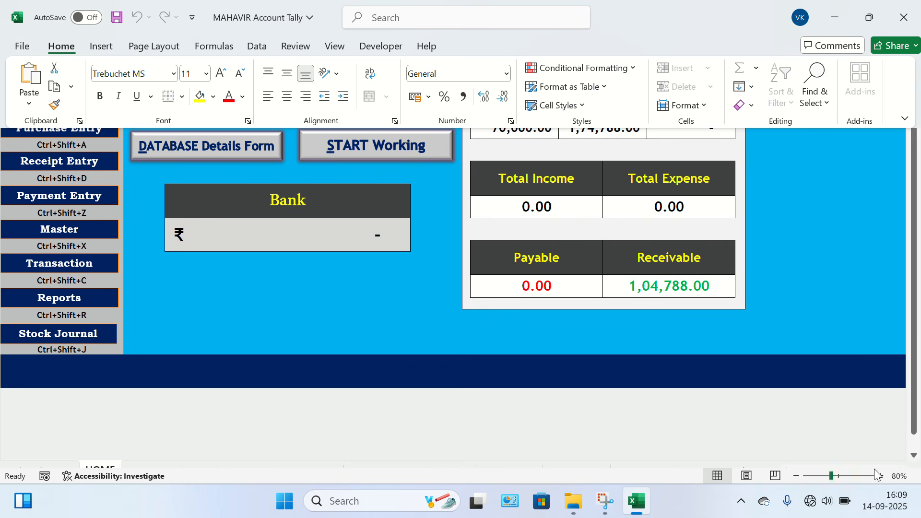
pyautogui.click(882, 476)
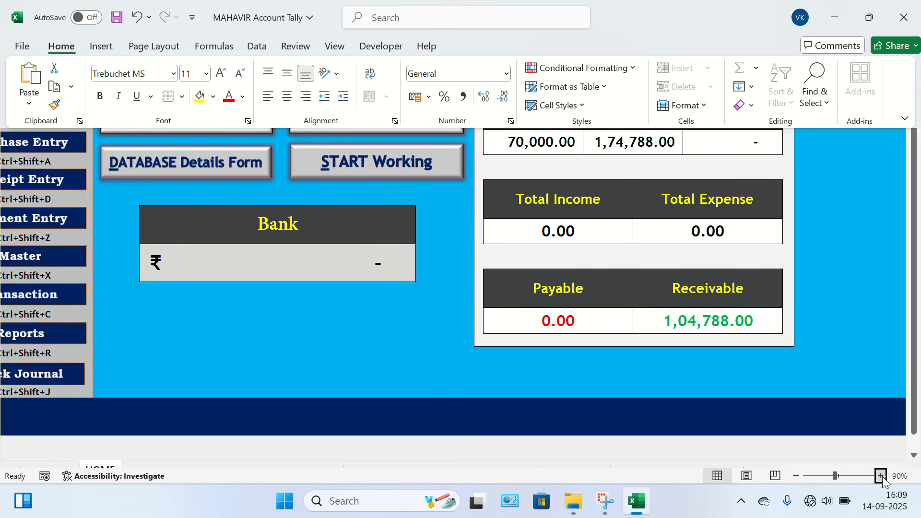
pyautogui.click(588, 341)
pyautogui.hscroll(-3, 356, 335)
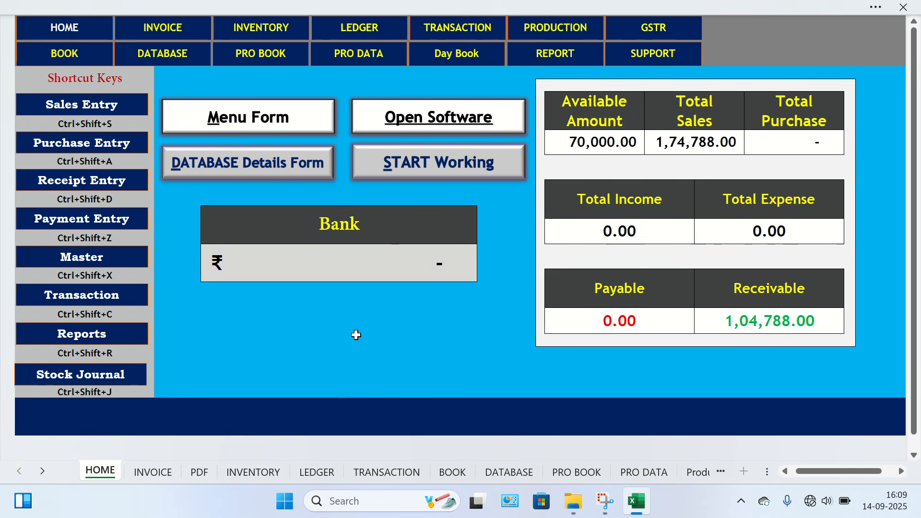
pyautogui.hscroll(1, 356, 335)
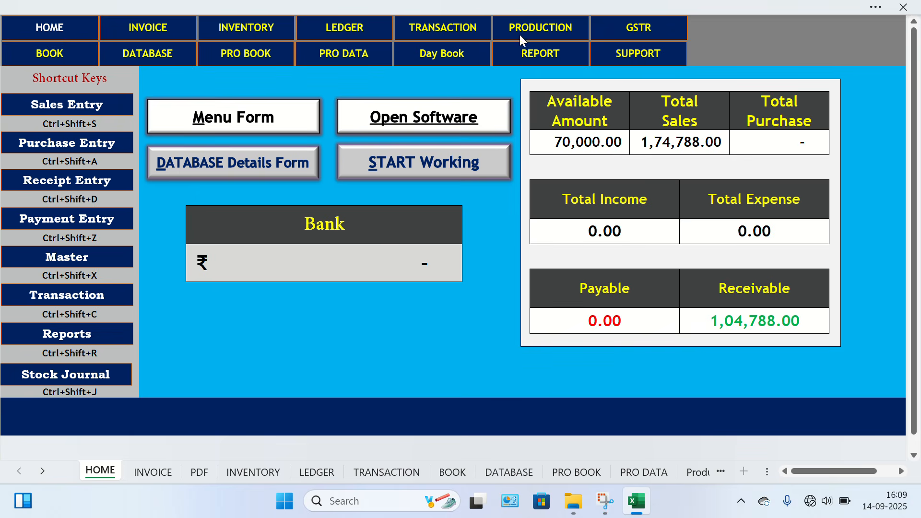
# View the Receipt Slip, Profit & Loss and Balance Sheet on the REPORT sheet, and return to HOME.
pyautogui.click(528, 59)
pyautogui.hscroll(10, 500, 193)
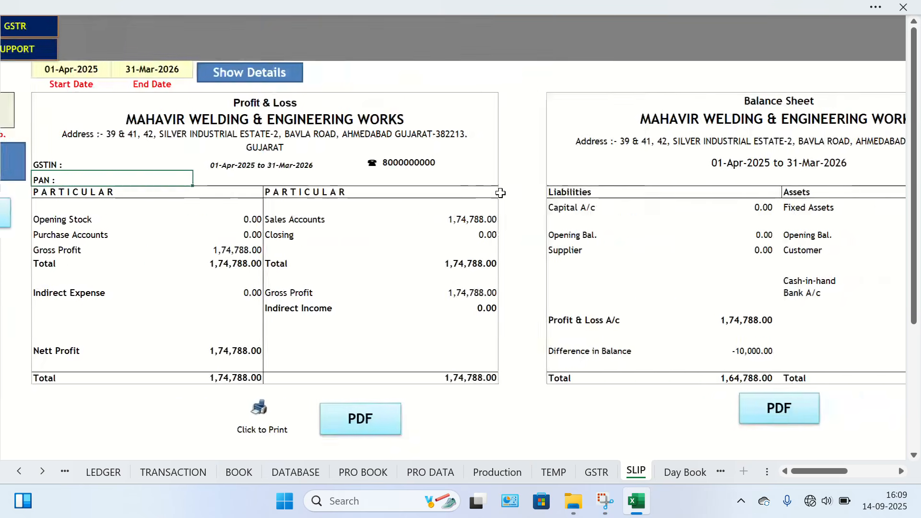
pyautogui.hscroll(-10, 500, 192)
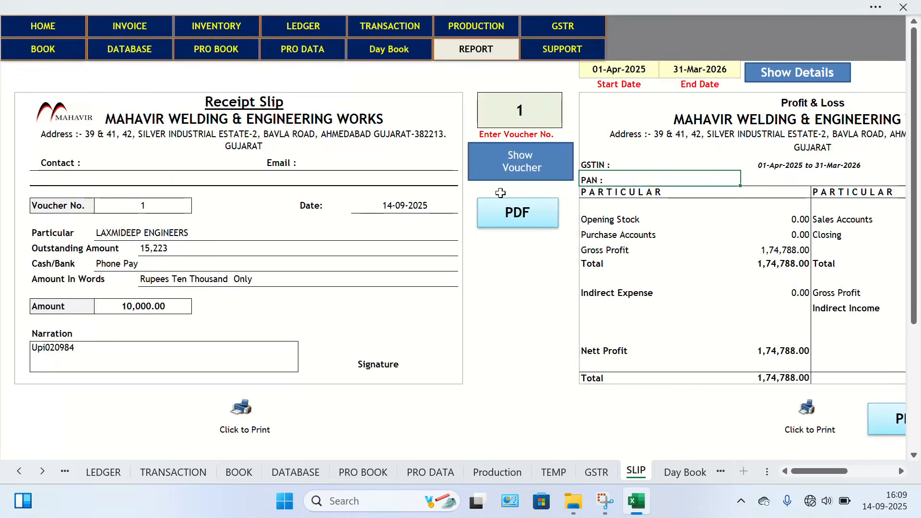
pyautogui.click(46, 36)
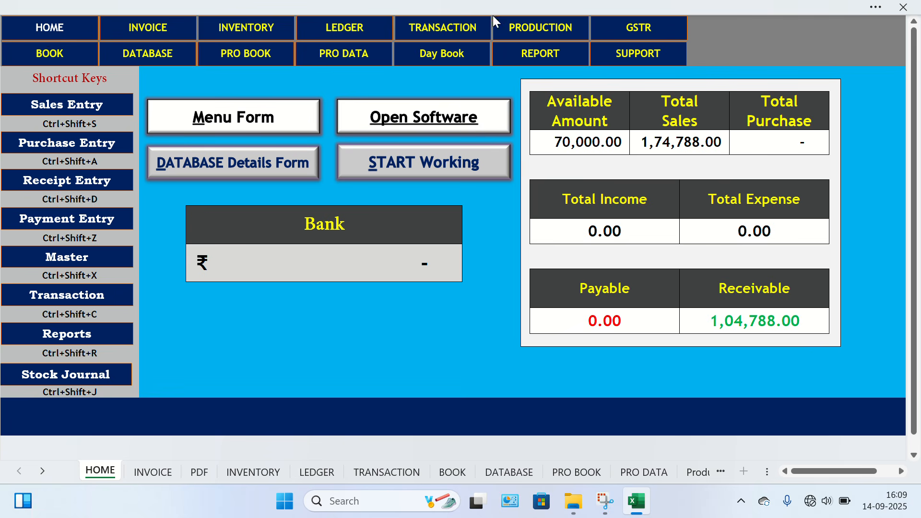
pyautogui.click(538, 60)
pyautogui.click(56, 36)
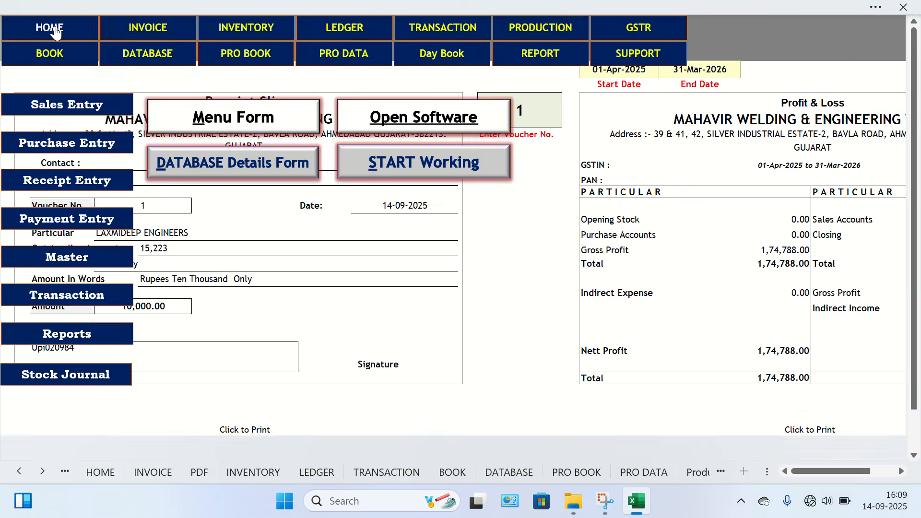
# View the Database of Billing report from the software form's Reports list and close the report.
pyautogui.click(383, 128)
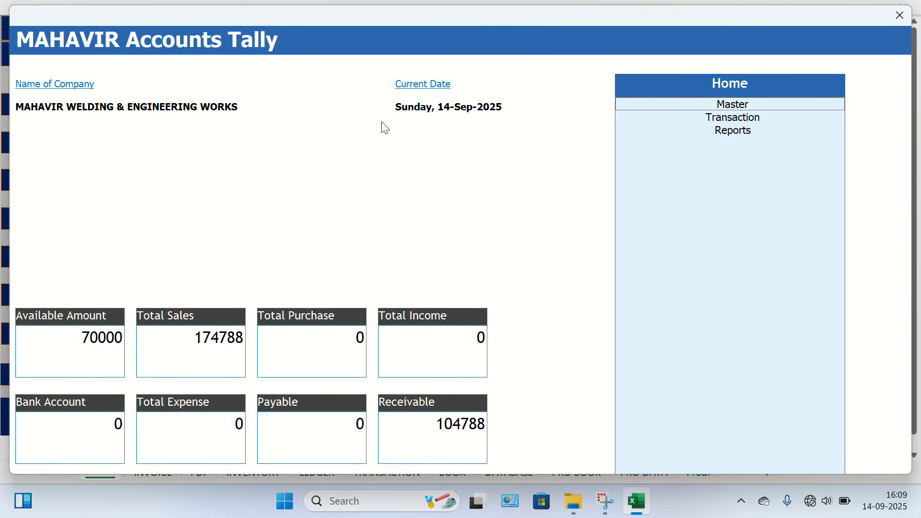
pyautogui.press('Down')
pyautogui.press('Down')
pyautogui.press('Return')
pyautogui.press('Down')
pyautogui.press('Down')
pyautogui.press('Down')
pyautogui.press('Down')
pyautogui.press('Down')
pyautogui.press('Down')
pyautogui.press('Down')
pyautogui.press('Down')
pyautogui.press('Down')
pyautogui.press('Down')
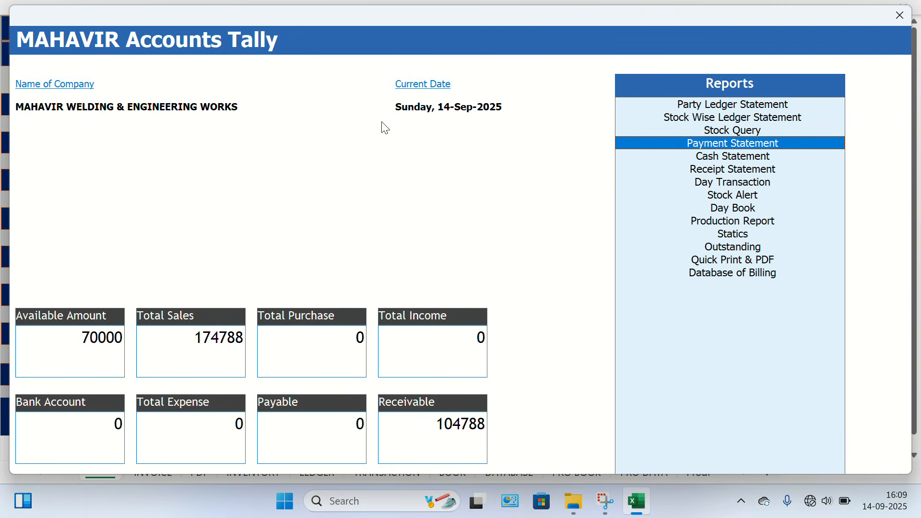
pyautogui.press('Down')
pyautogui.press('Down')
pyautogui.press('Down')
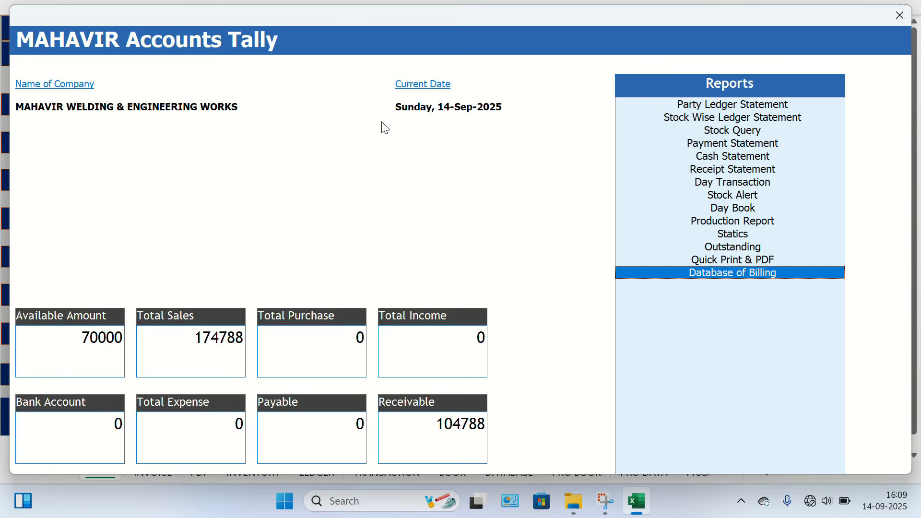
pyautogui.press('Return')
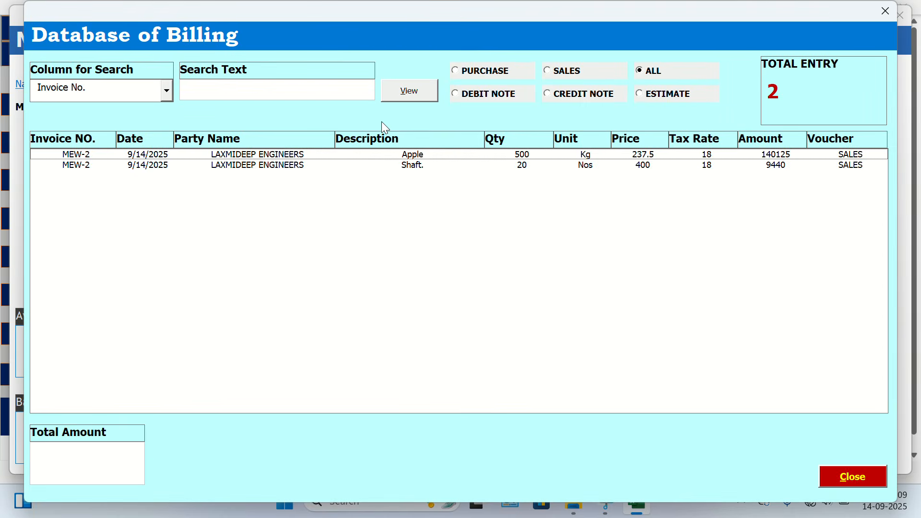
pyautogui.click(887, 11)
# Open the Cash Statement report from the Reports list.
pyautogui.press('Up')
pyautogui.press('Up')
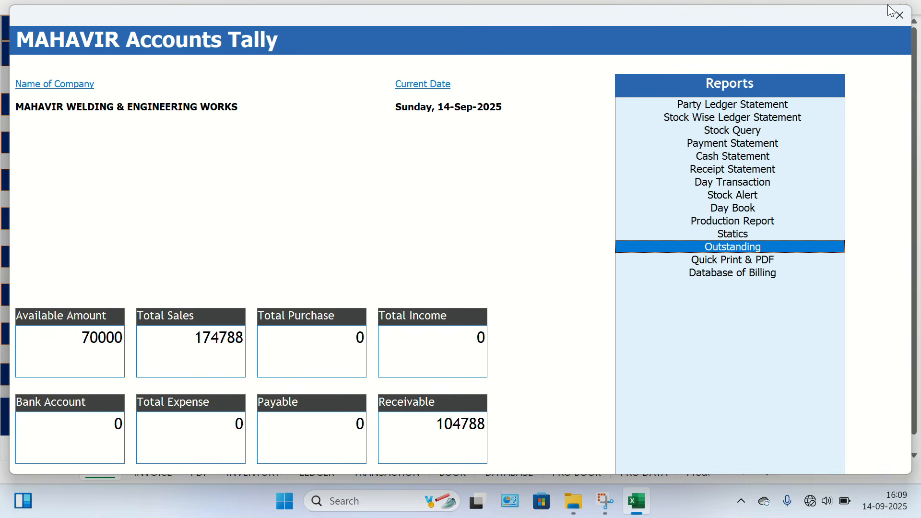
pyautogui.press('Up')
pyautogui.press('Up')
pyautogui.press('Up')
pyautogui.press('Up')
pyautogui.press('Up')
pyautogui.press('Up')
pyautogui.press('Up')
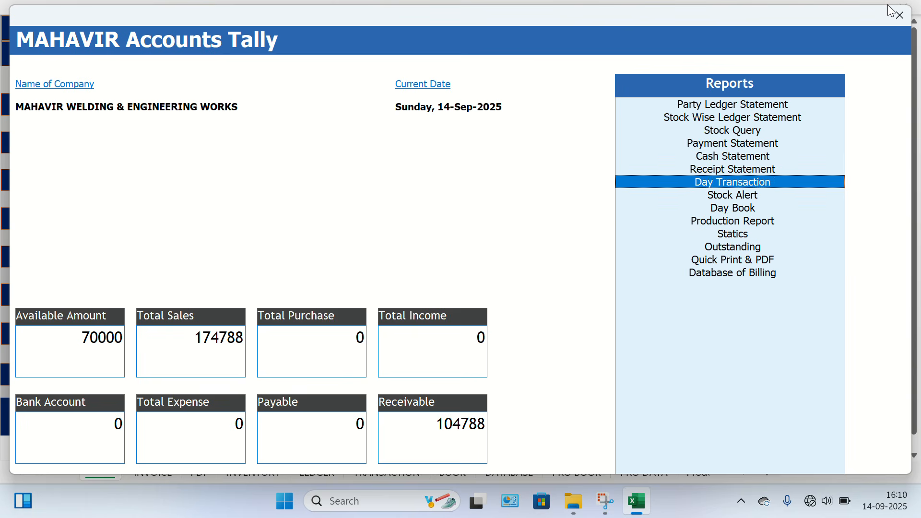
pyautogui.press('Return')
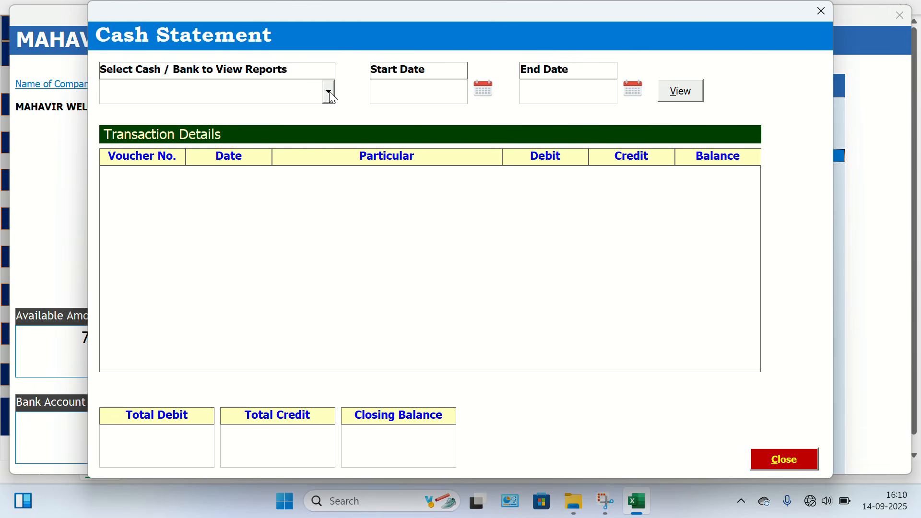
# View the cash statement from 1-Sep-2025 to 15-Sep-2025 without choosing a cash or bank account, and close both forms.
pyautogui.click(329, 92)
pyautogui.click(299, 102)
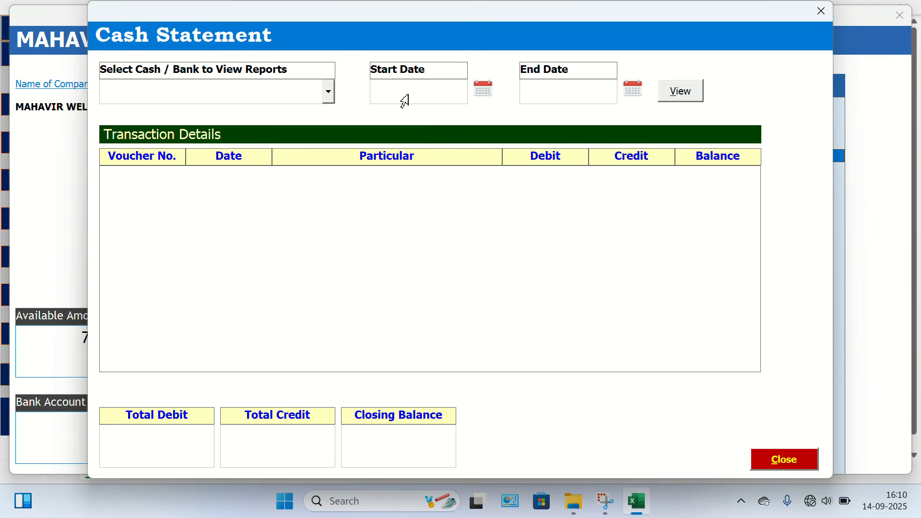
pyautogui.click(483, 91)
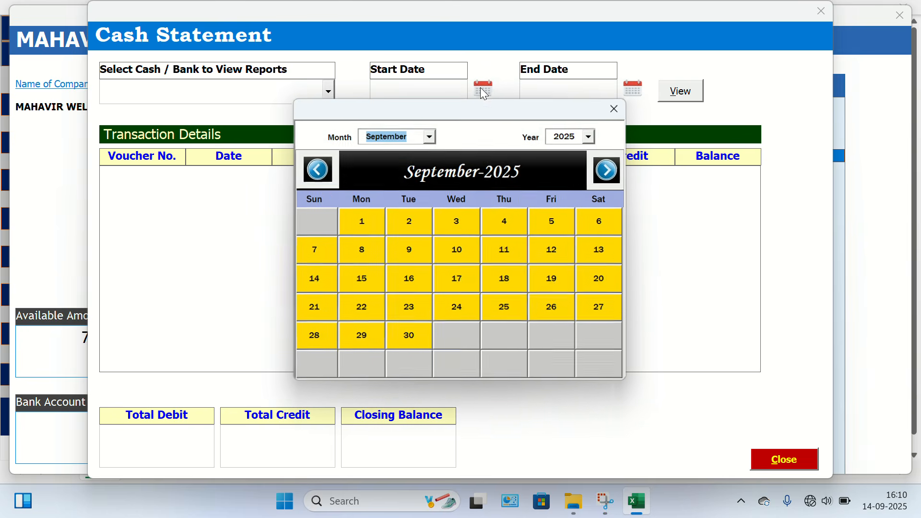
pyautogui.click(323, 176)
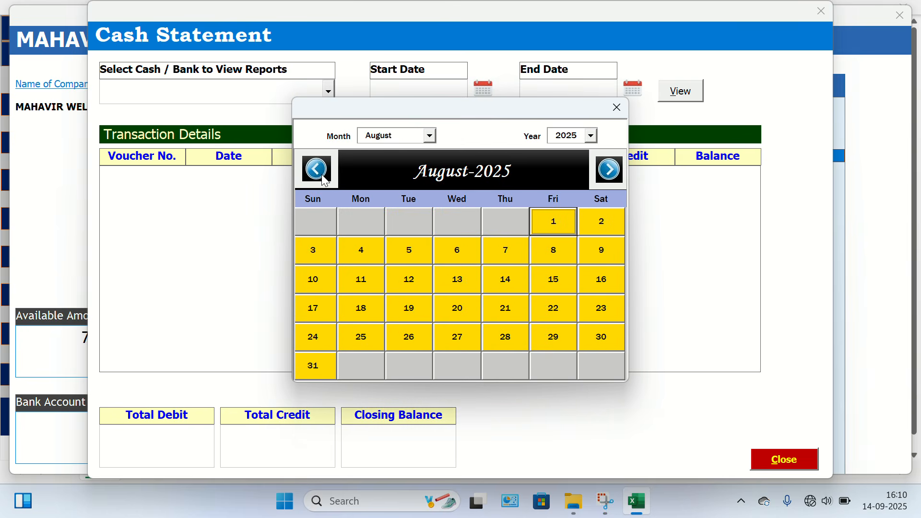
pyautogui.click(609, 170)
pyautogui.click(365, 228)
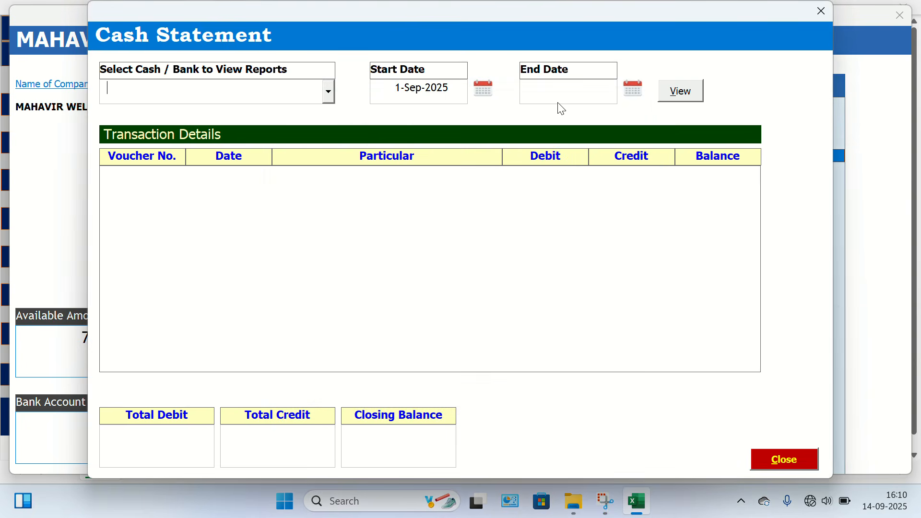
pyautogui.click(632, 88)
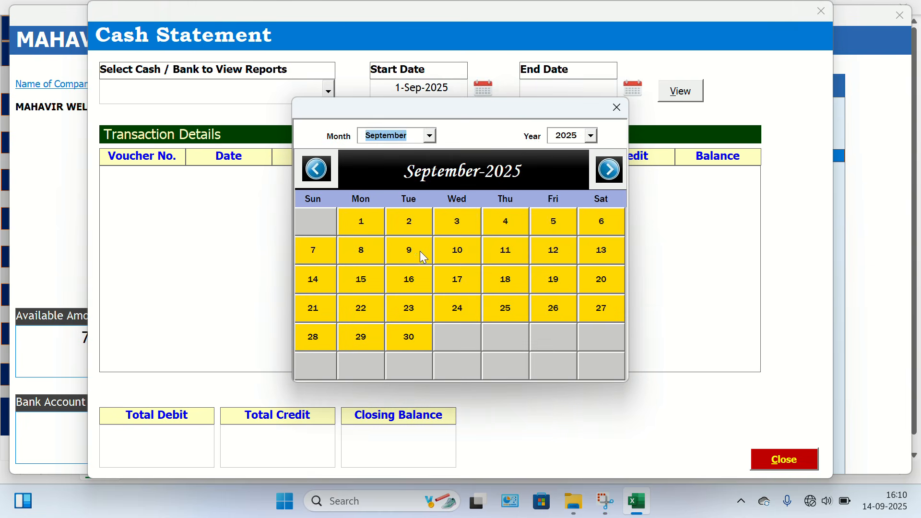
pyautogui.click(370, 280)
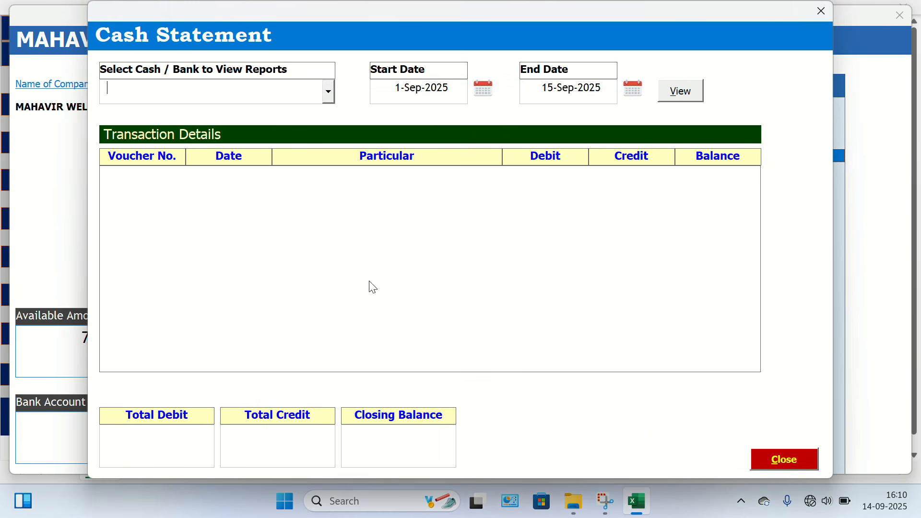
pyautogui.click(681, 92)
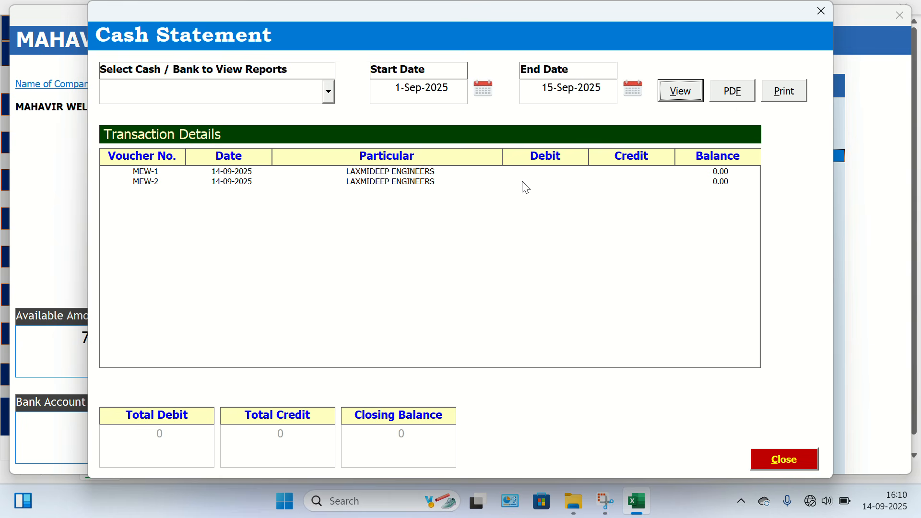
pyautogui.click(822, 10)
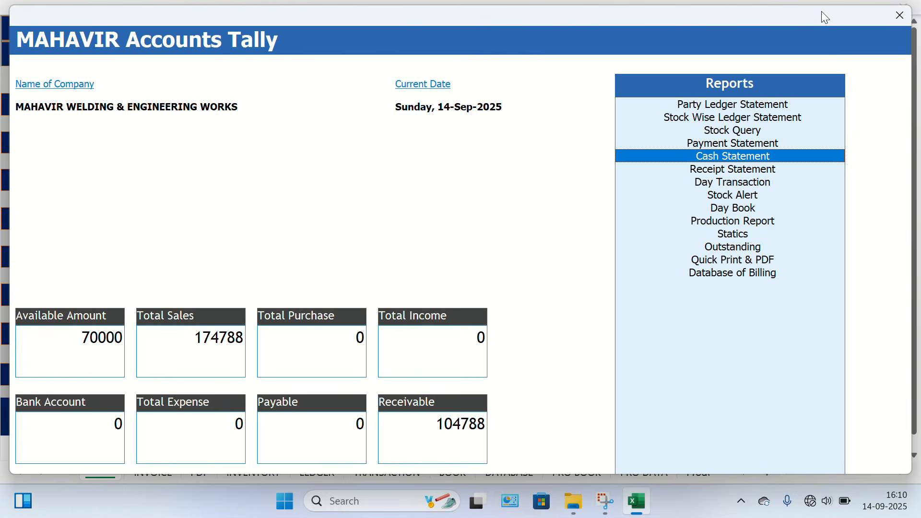
pyautogui.click(900, 15)
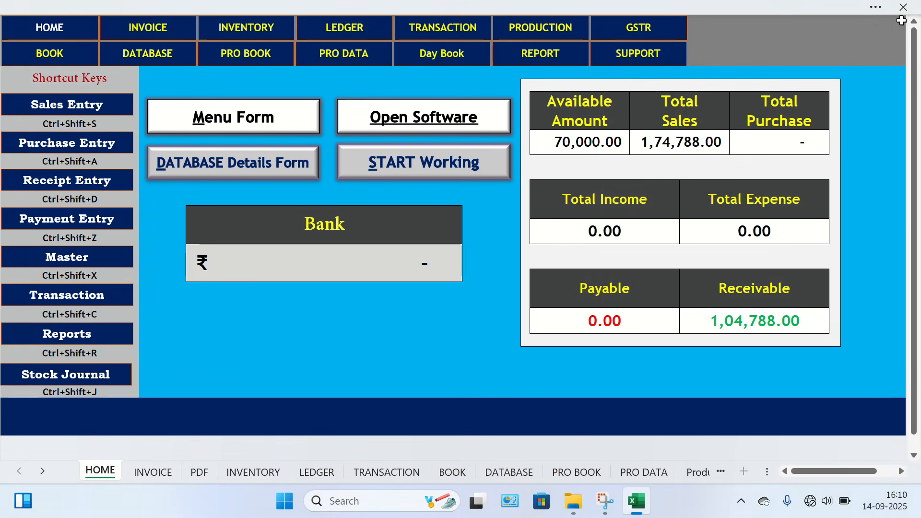